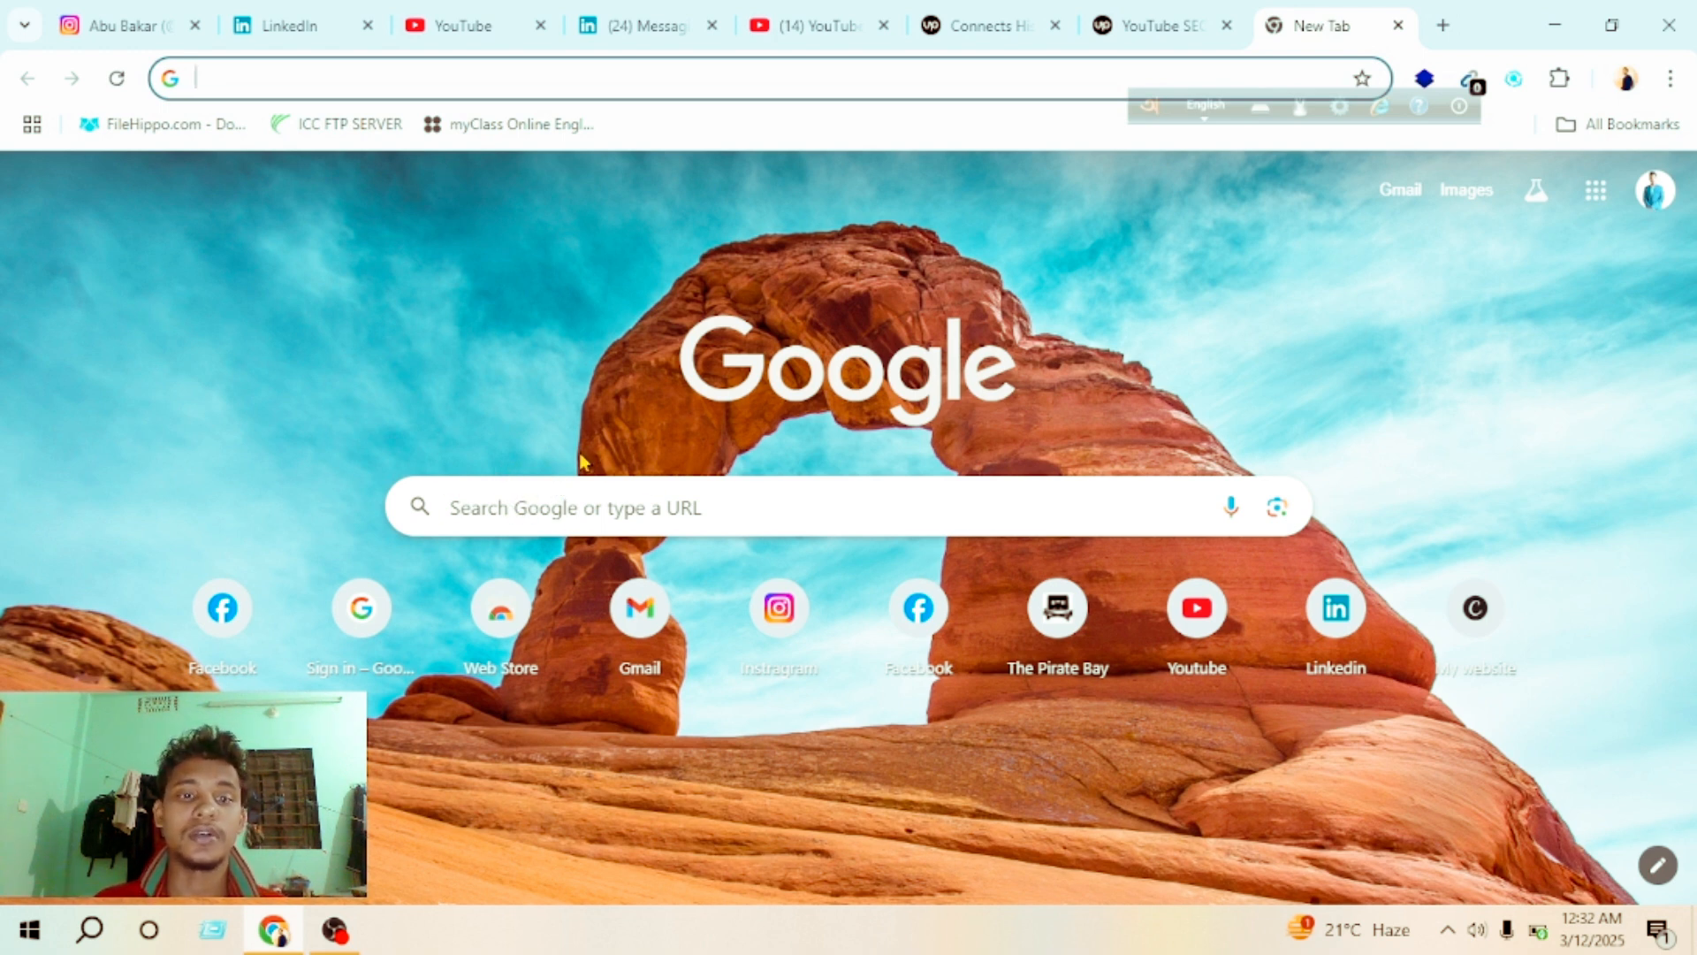
Step: Search Google for canva and open the Canva website from the results
{"action": "left_click", "coordinate": [627, 498]}
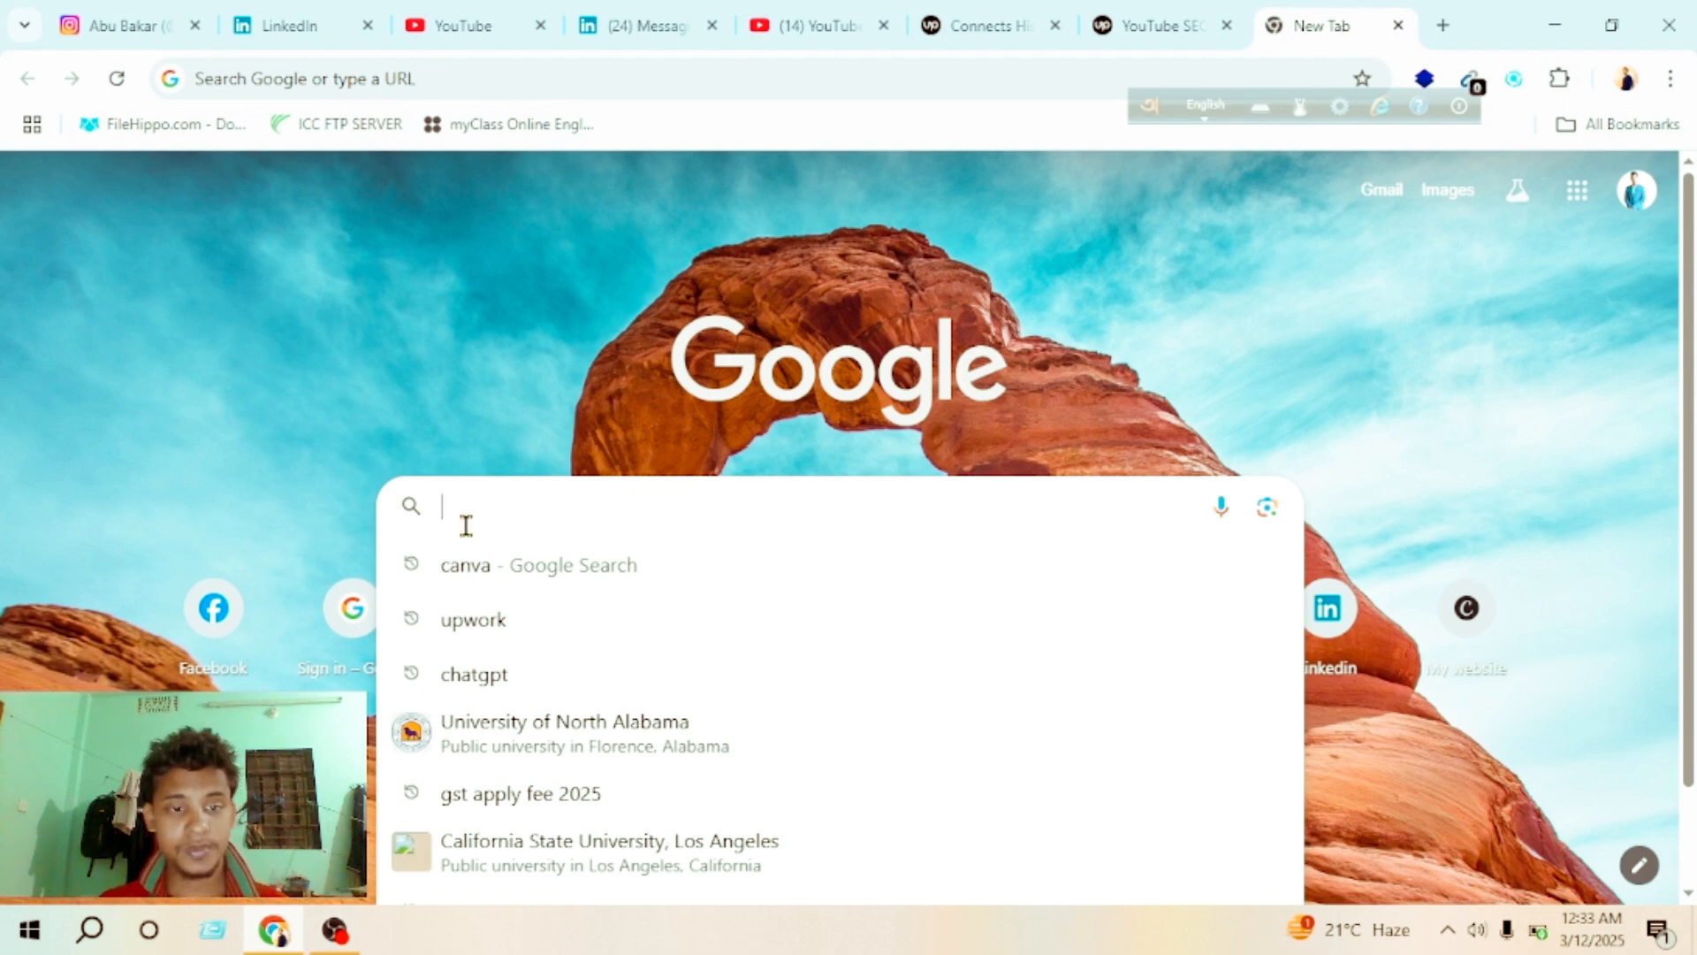
{"action": "left_click", "coordinate": [504, 567]}
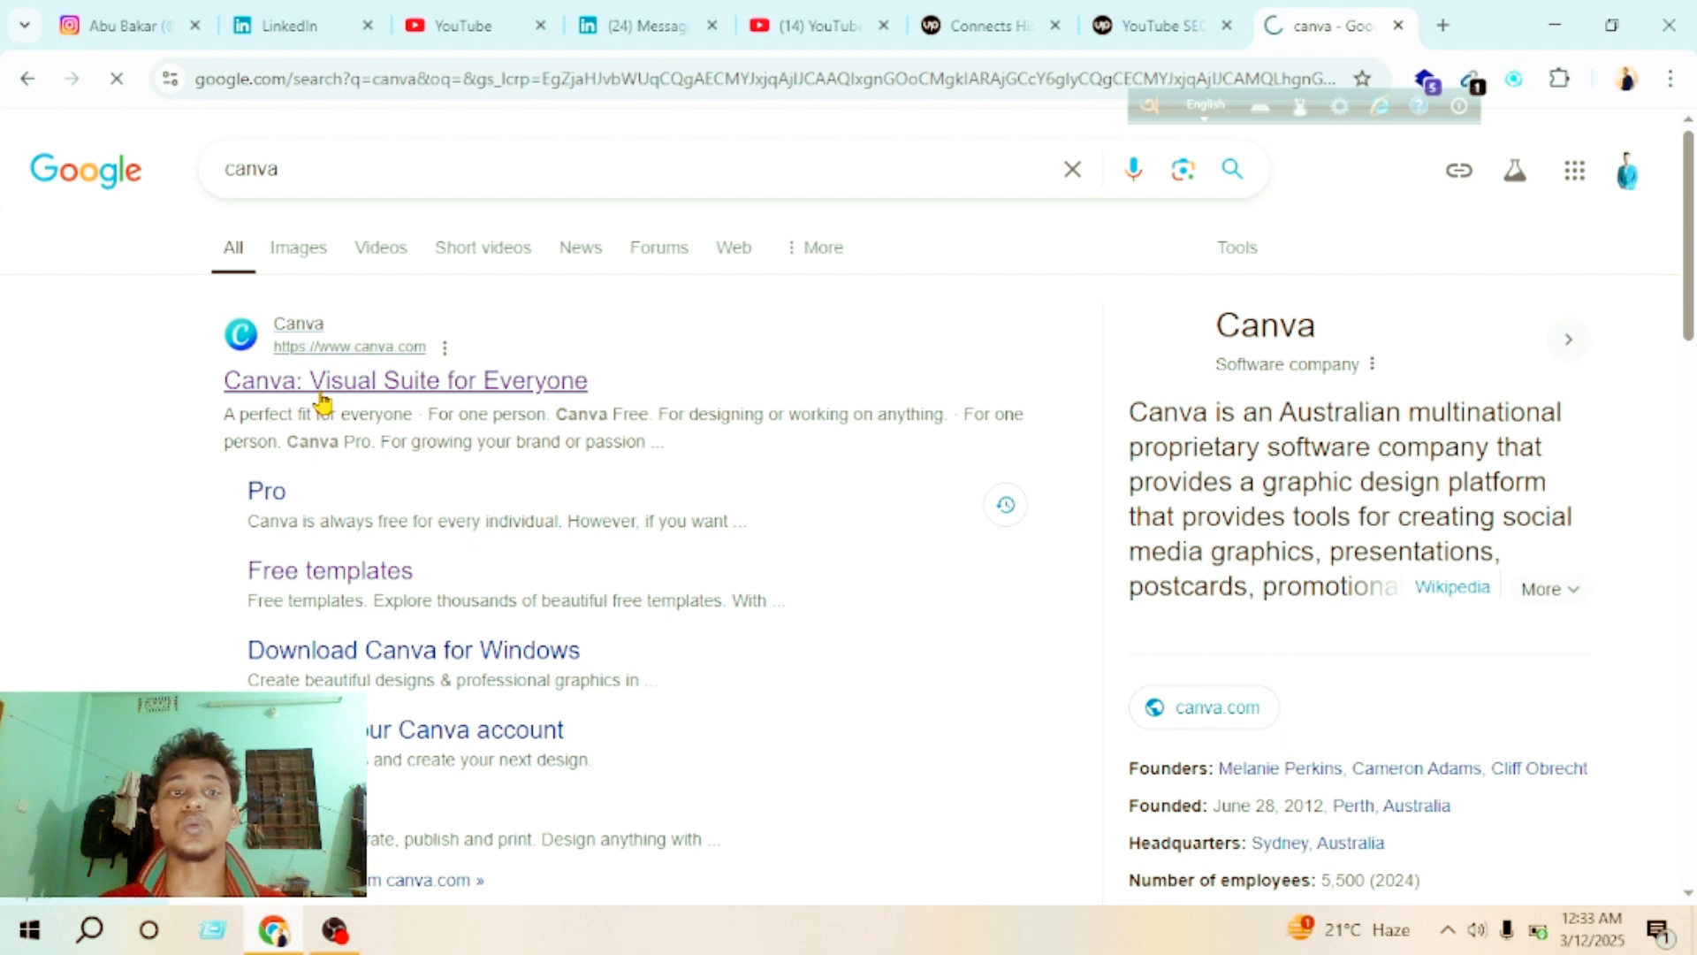
{"action": "left_click", "coordinate": [379, 351]}
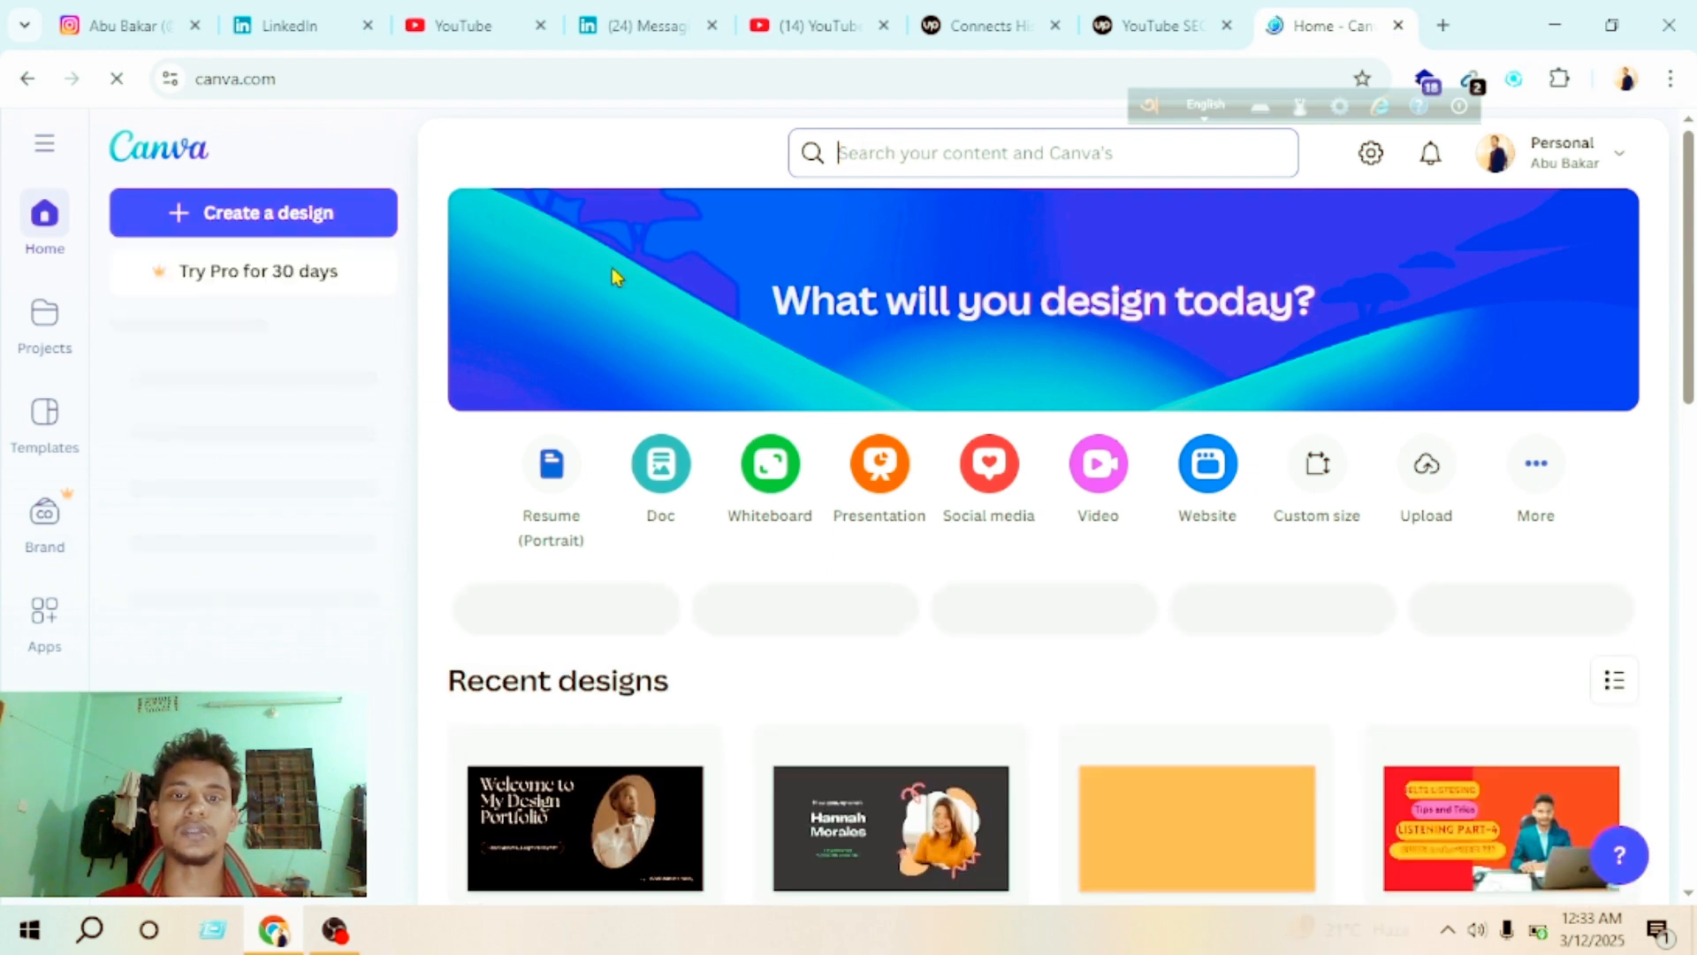
Step: Search Canva for "website" and open the existing black Graphic Design Portfolio website design from the user's own designs
{"action": "left_click", "coordinate": [893, 153]}
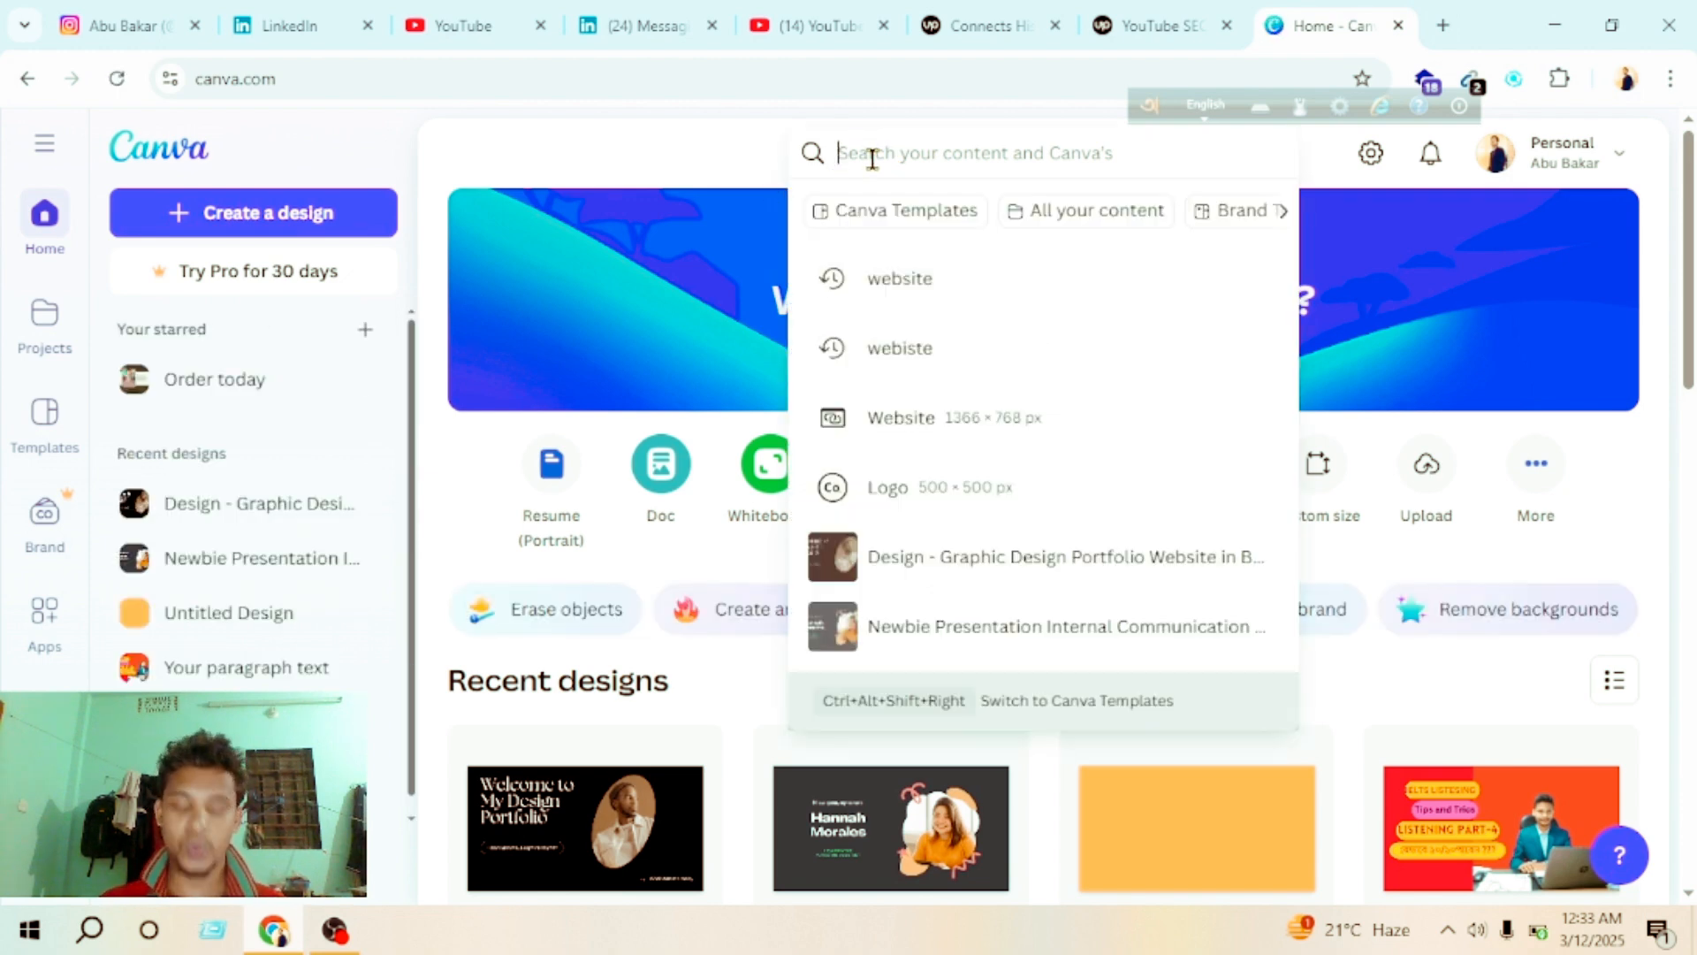
{"action": "type", "text": "website"}
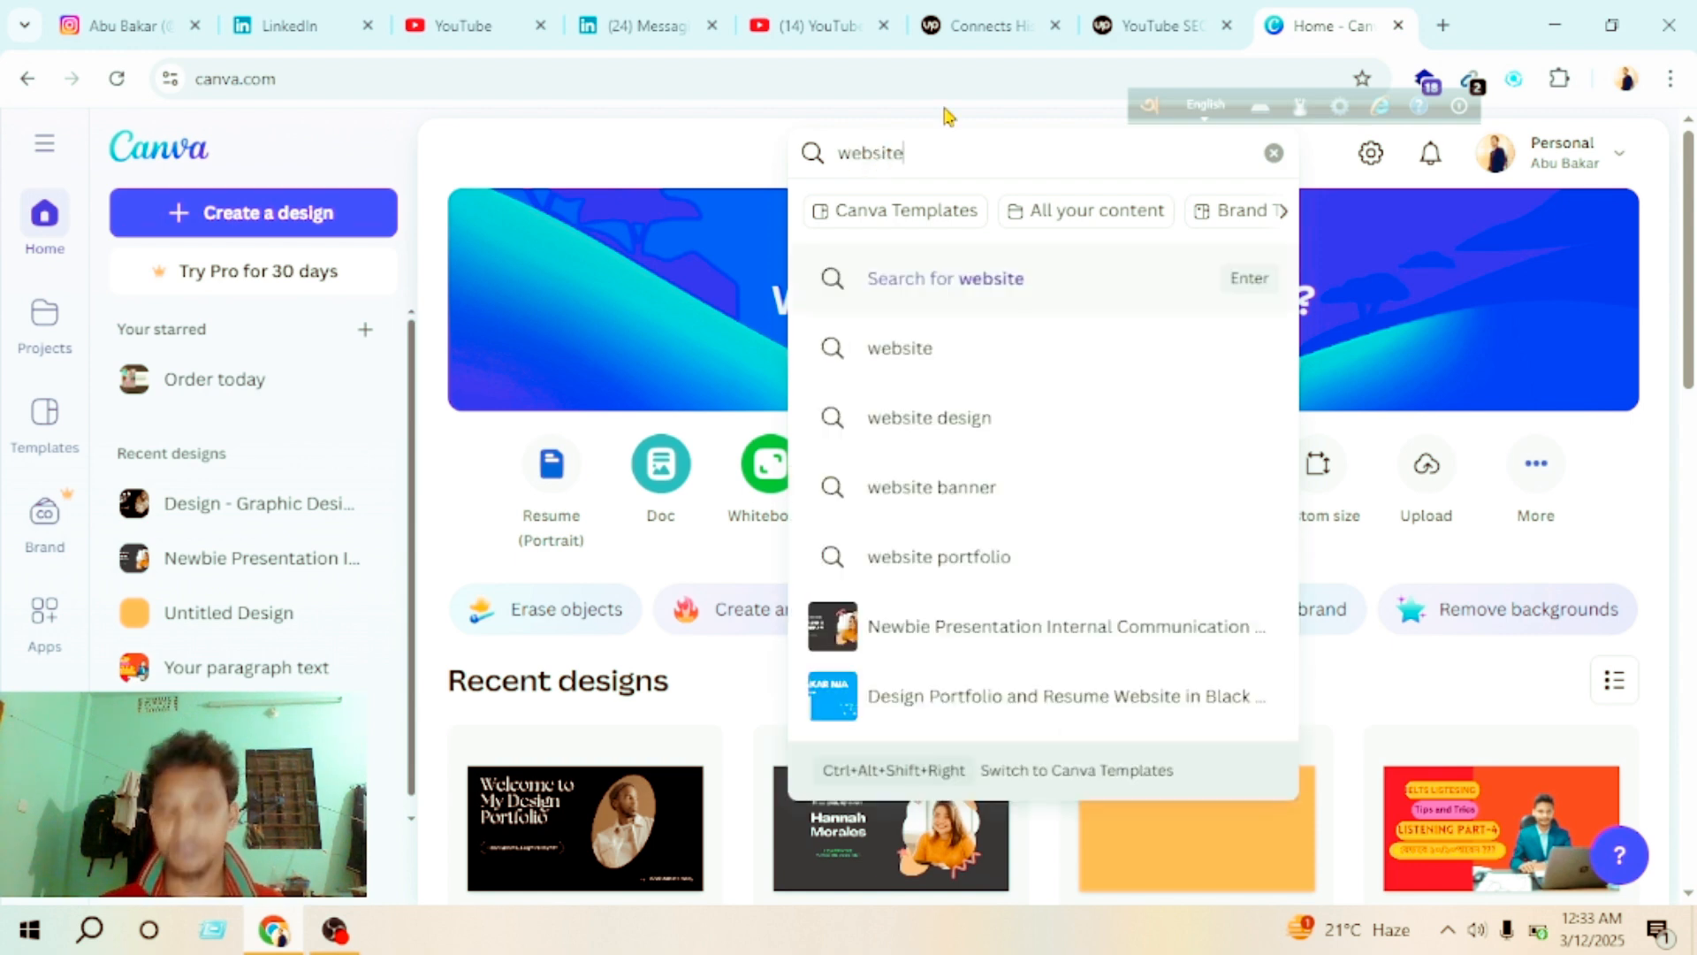
{"action": "key", "text": "Return"}
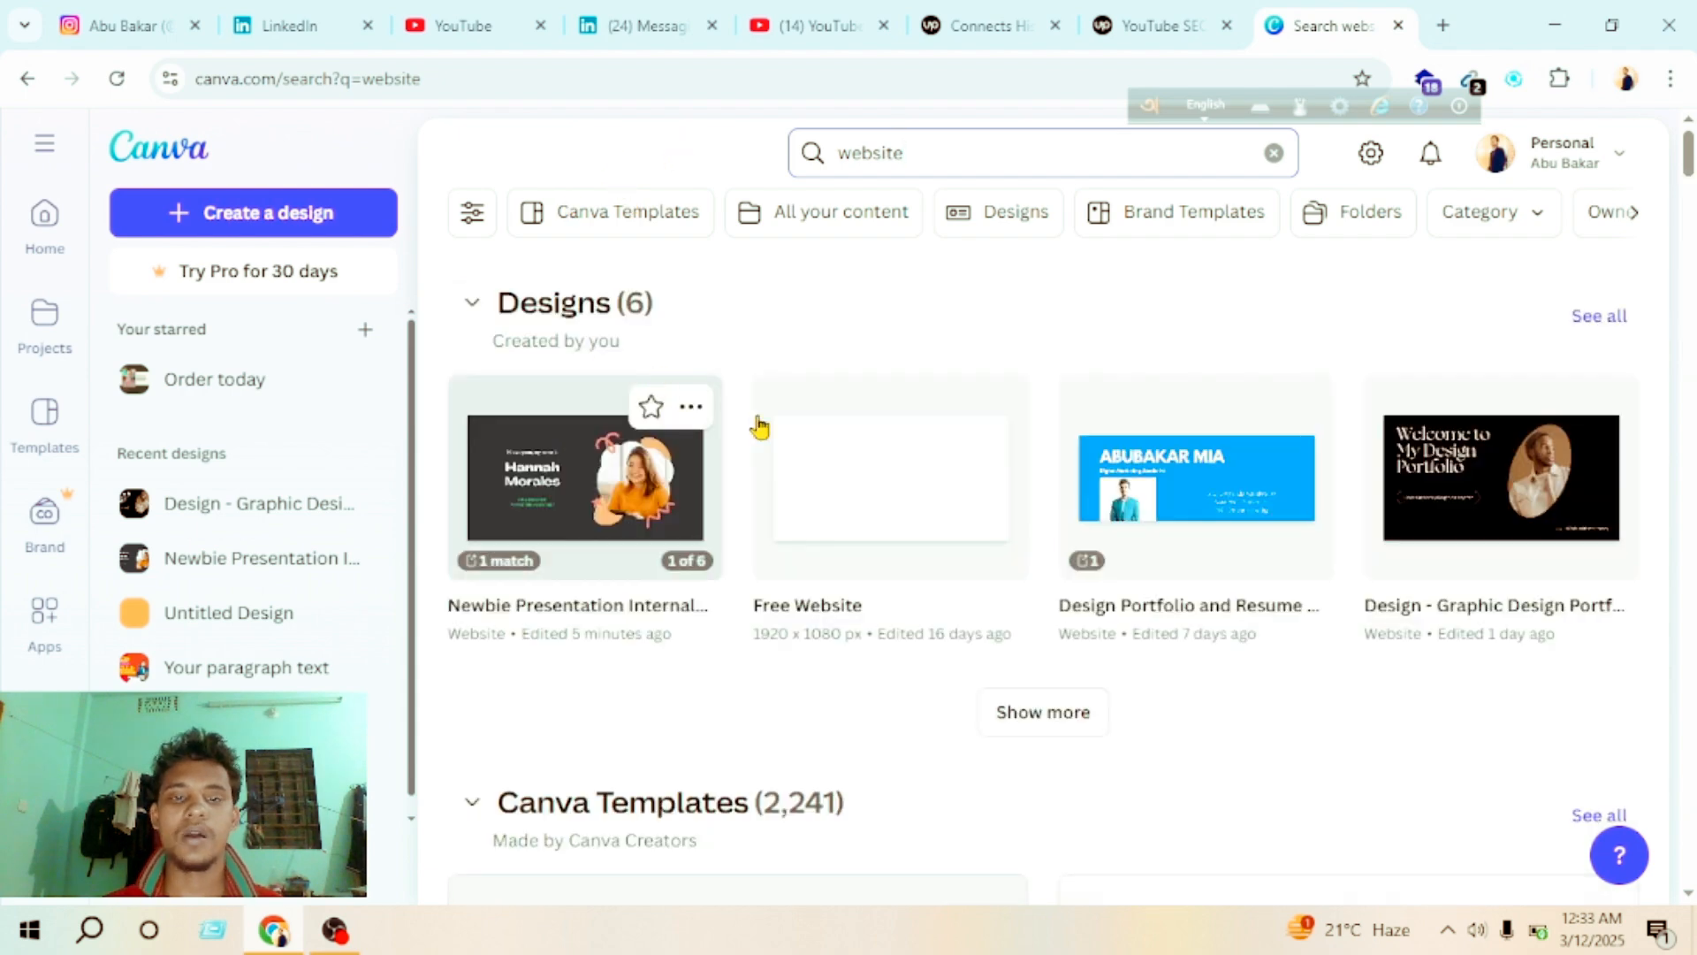
{"action": "scroll", "coordinate": [592, 526], "scroll_direction": "down", "scroll_amount": 10}
{"action": "scroll", "coordinate": [796, 519], "scroll_direction": "down", "scroll_amount": 6}
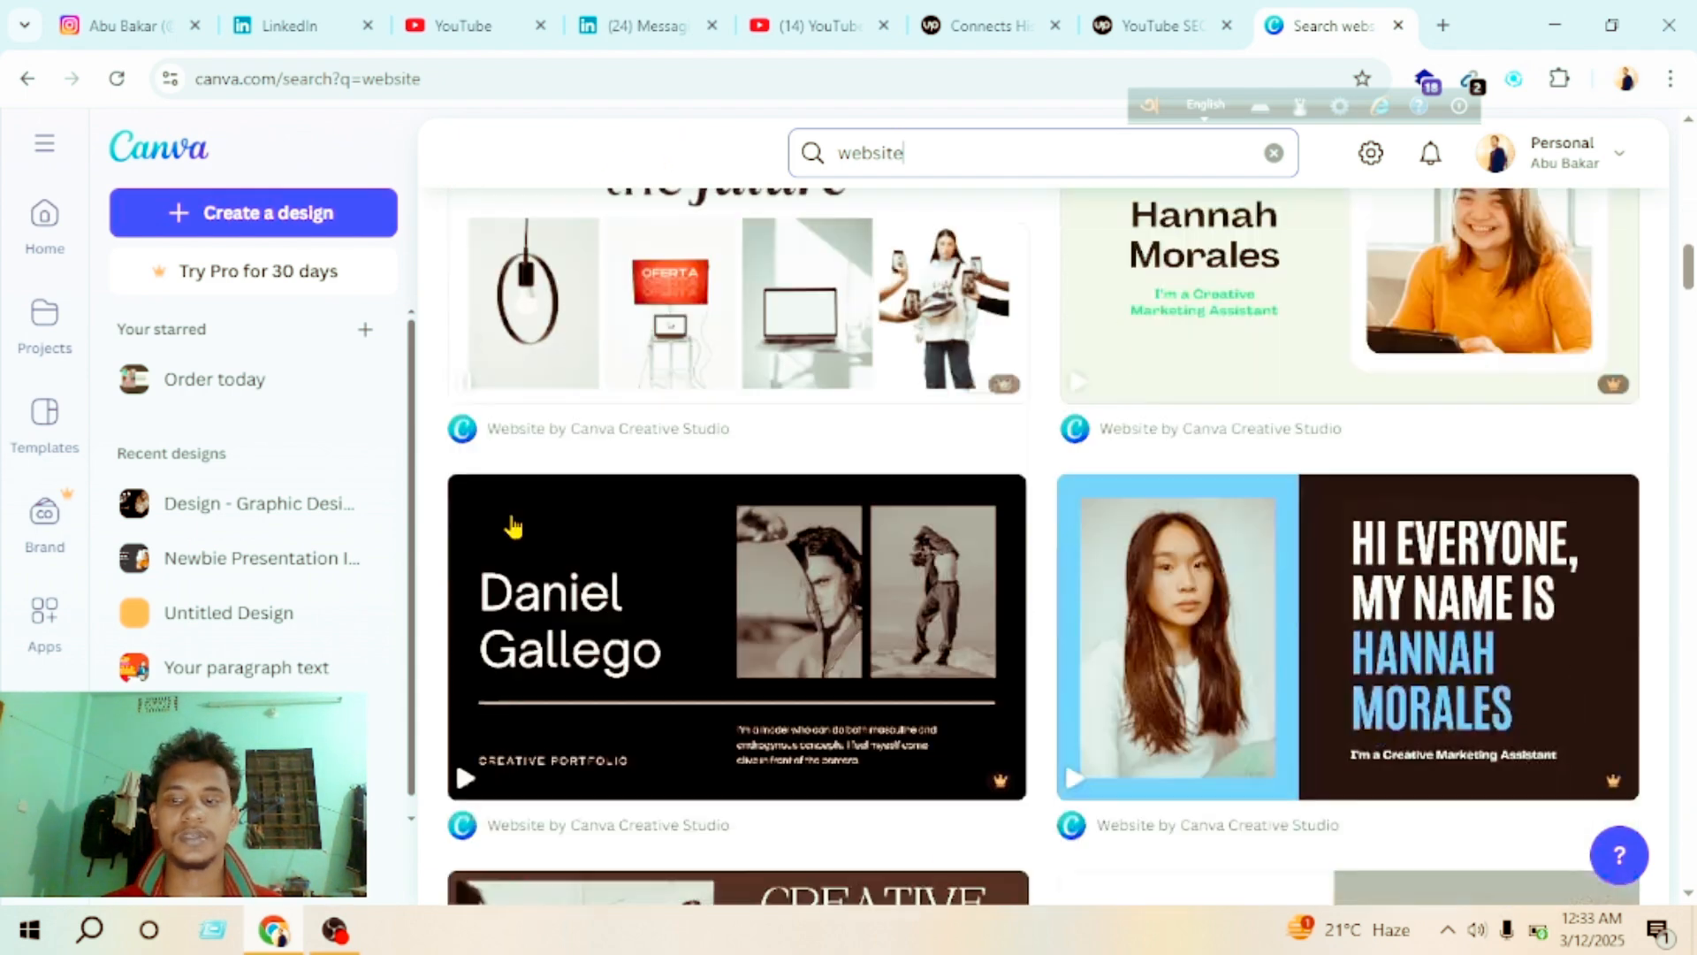
{"action": "scroll", "coordinate": [973, 424], "scroll_direction": "down", "scroll_amount": 5}
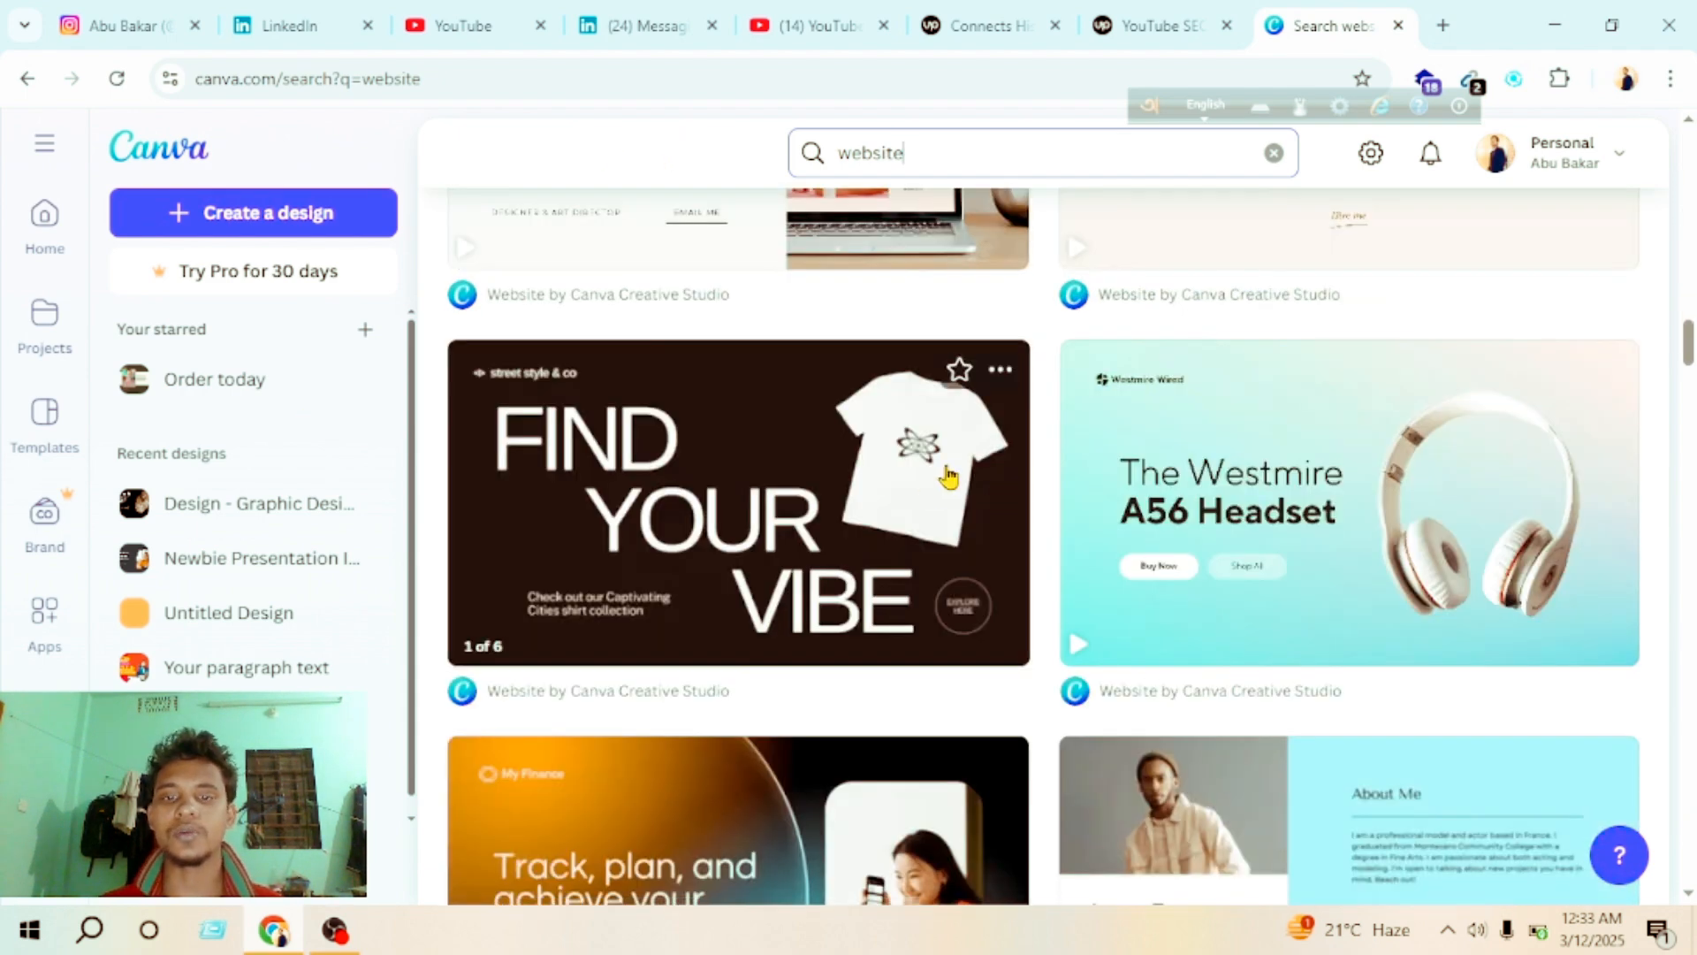
{"action": "scroll", "coordinate": [1017, 522], "scroll_direction": "down", "scroll_amount": 4}
{"action": "scroll", "coordinate": [1073, 557], "scroll_direction": "up", "scroll_amount": 15}
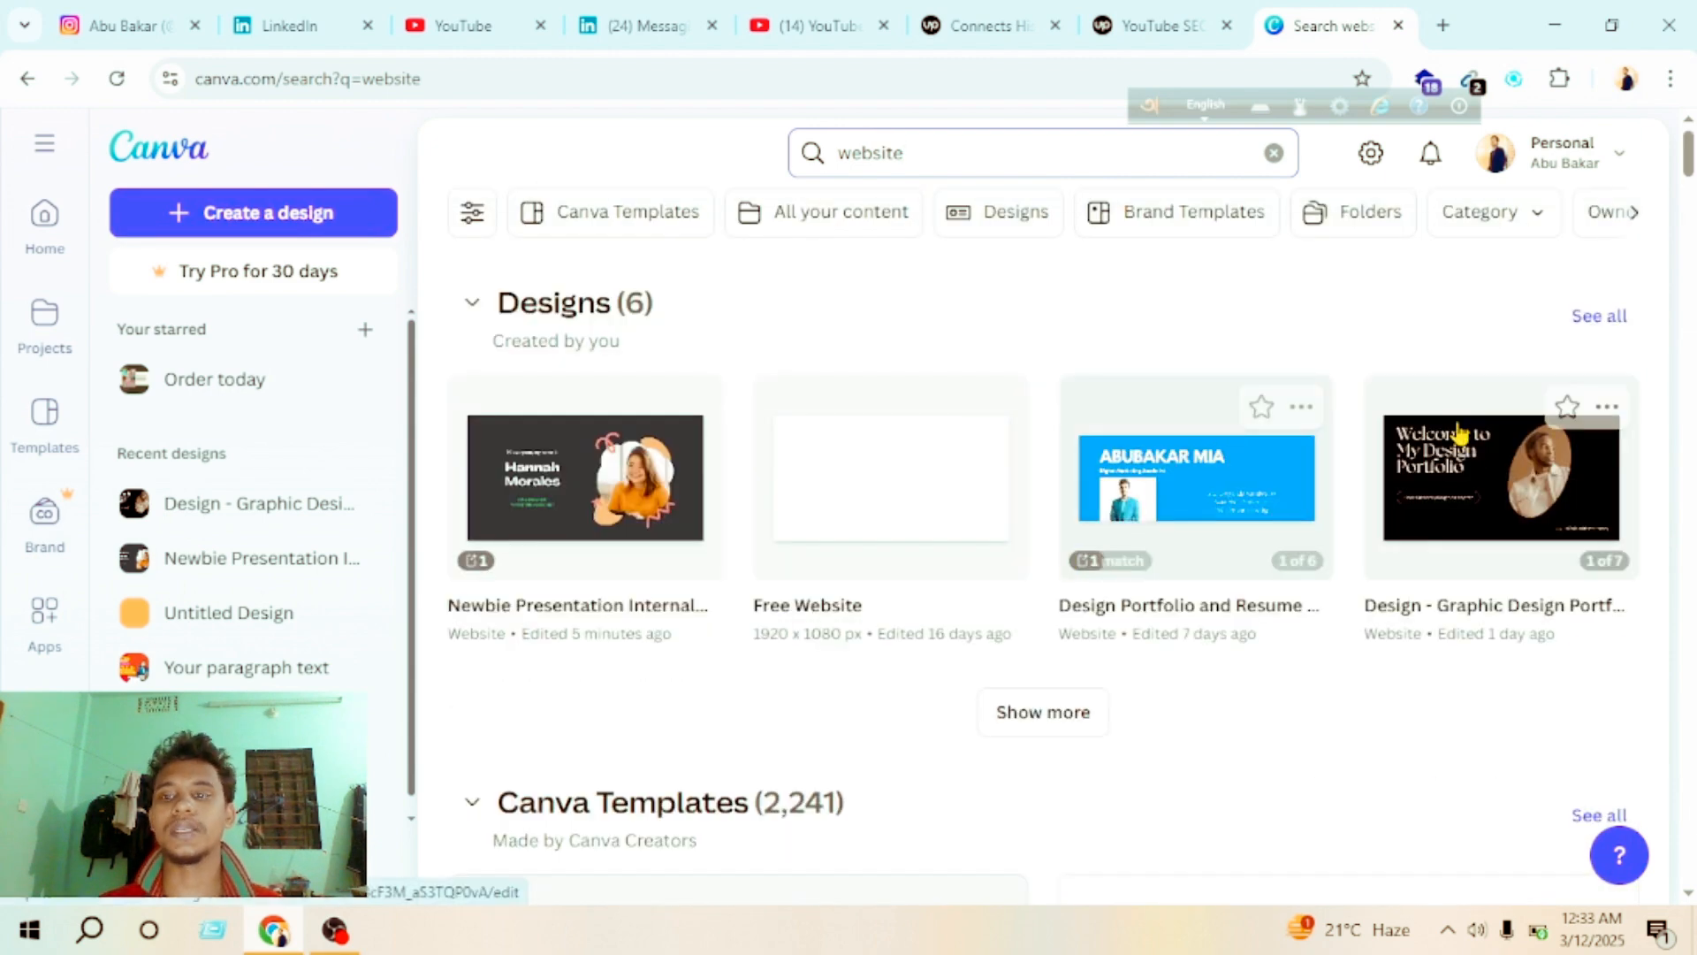
{"action": "left_click", "coordinate": [1460, 434]}
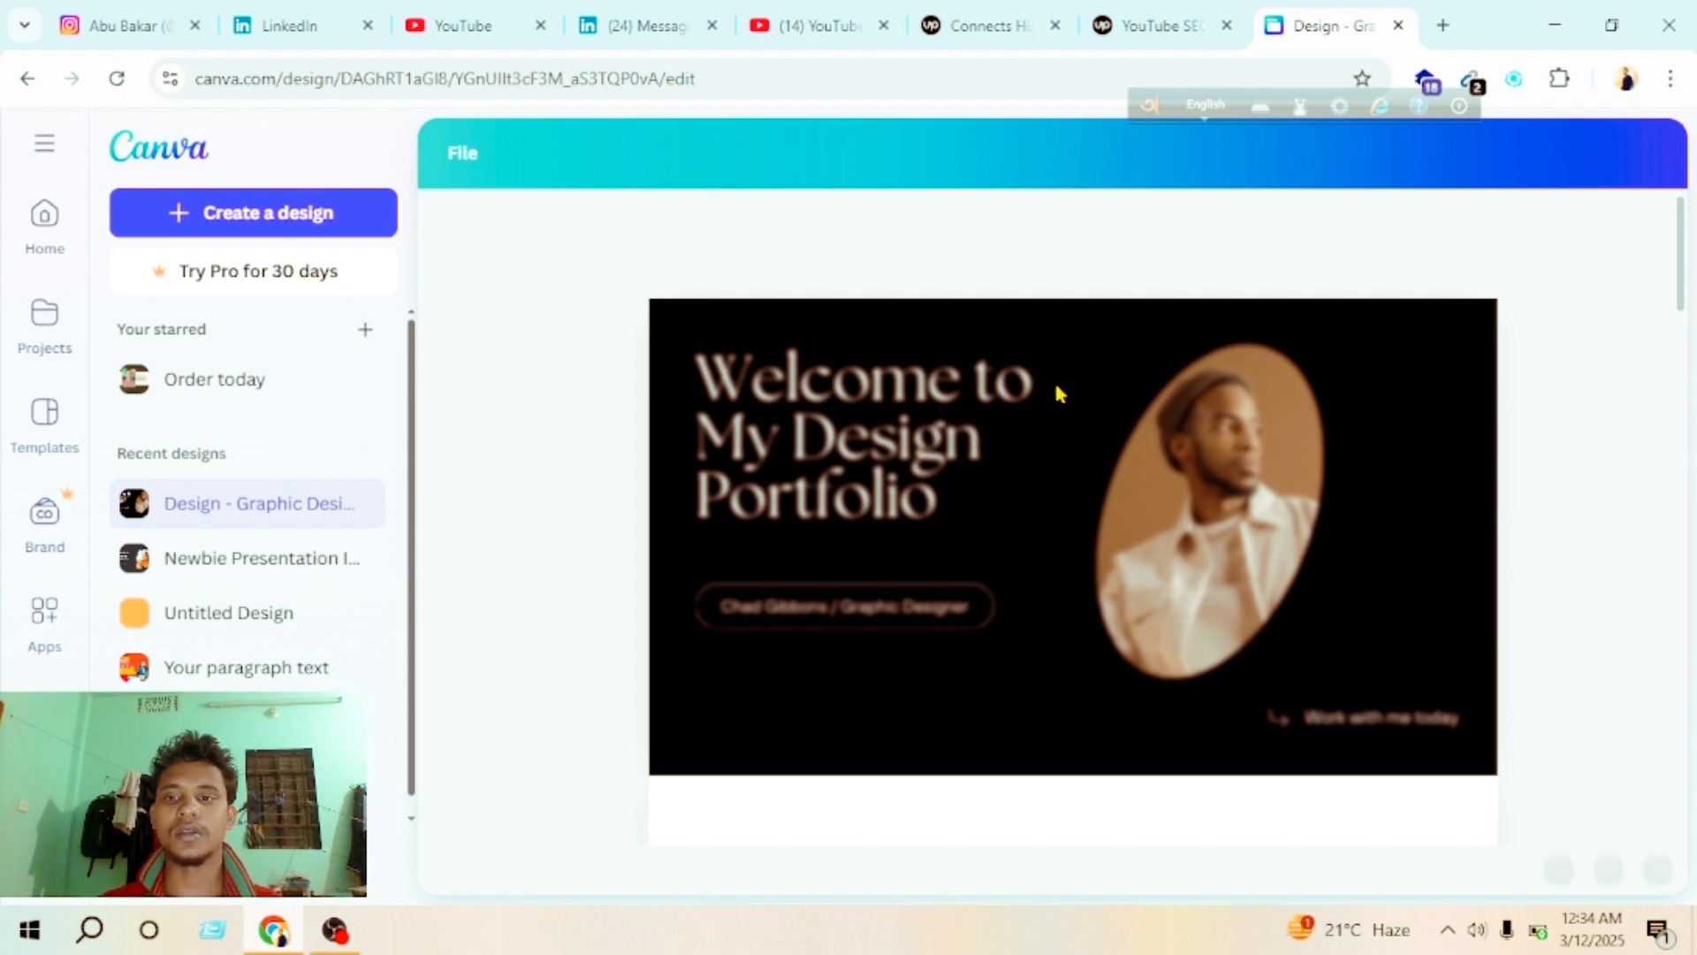
Step: Replace the oval portrait on the welcome page with the uploaded photo of a man in a suit at a laptop
{"action": "scroll", "coordinate": [1054, 389], "scroll_direction": "down", "scroll_amount": 15}
{"action": "scroll", "coordinate": [981, 491], "scroll_direction": "up", "scroll_amount": 15}
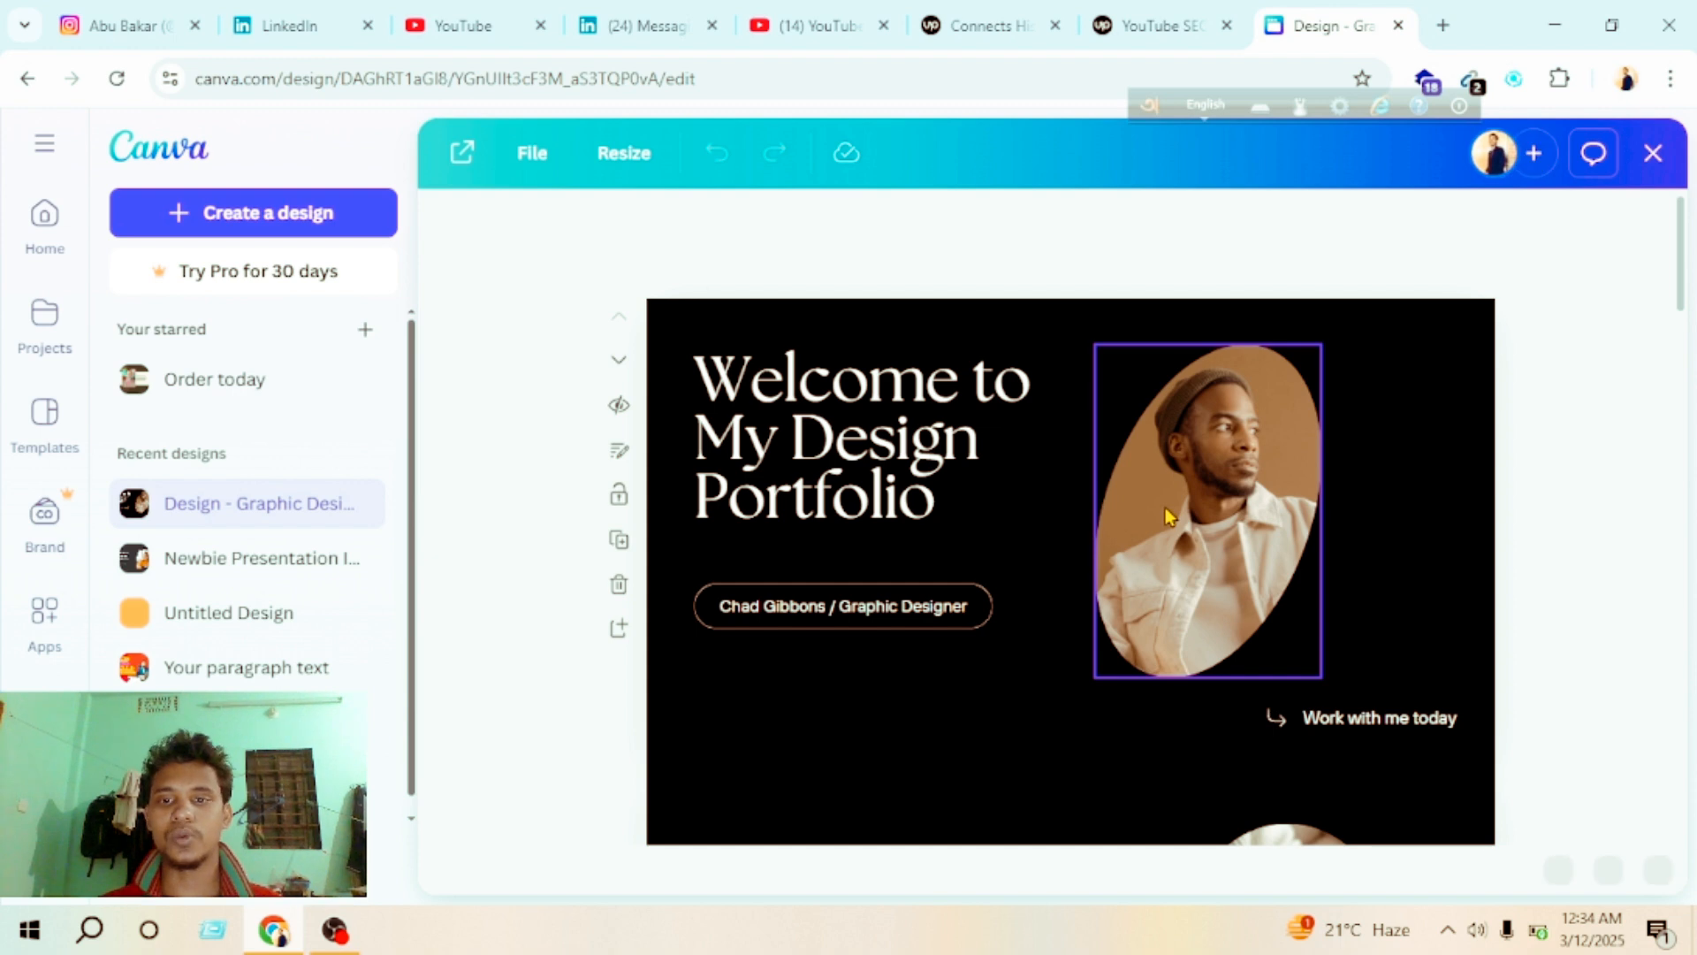
{"action": "left_click", "coordinate": [1008, 508]}
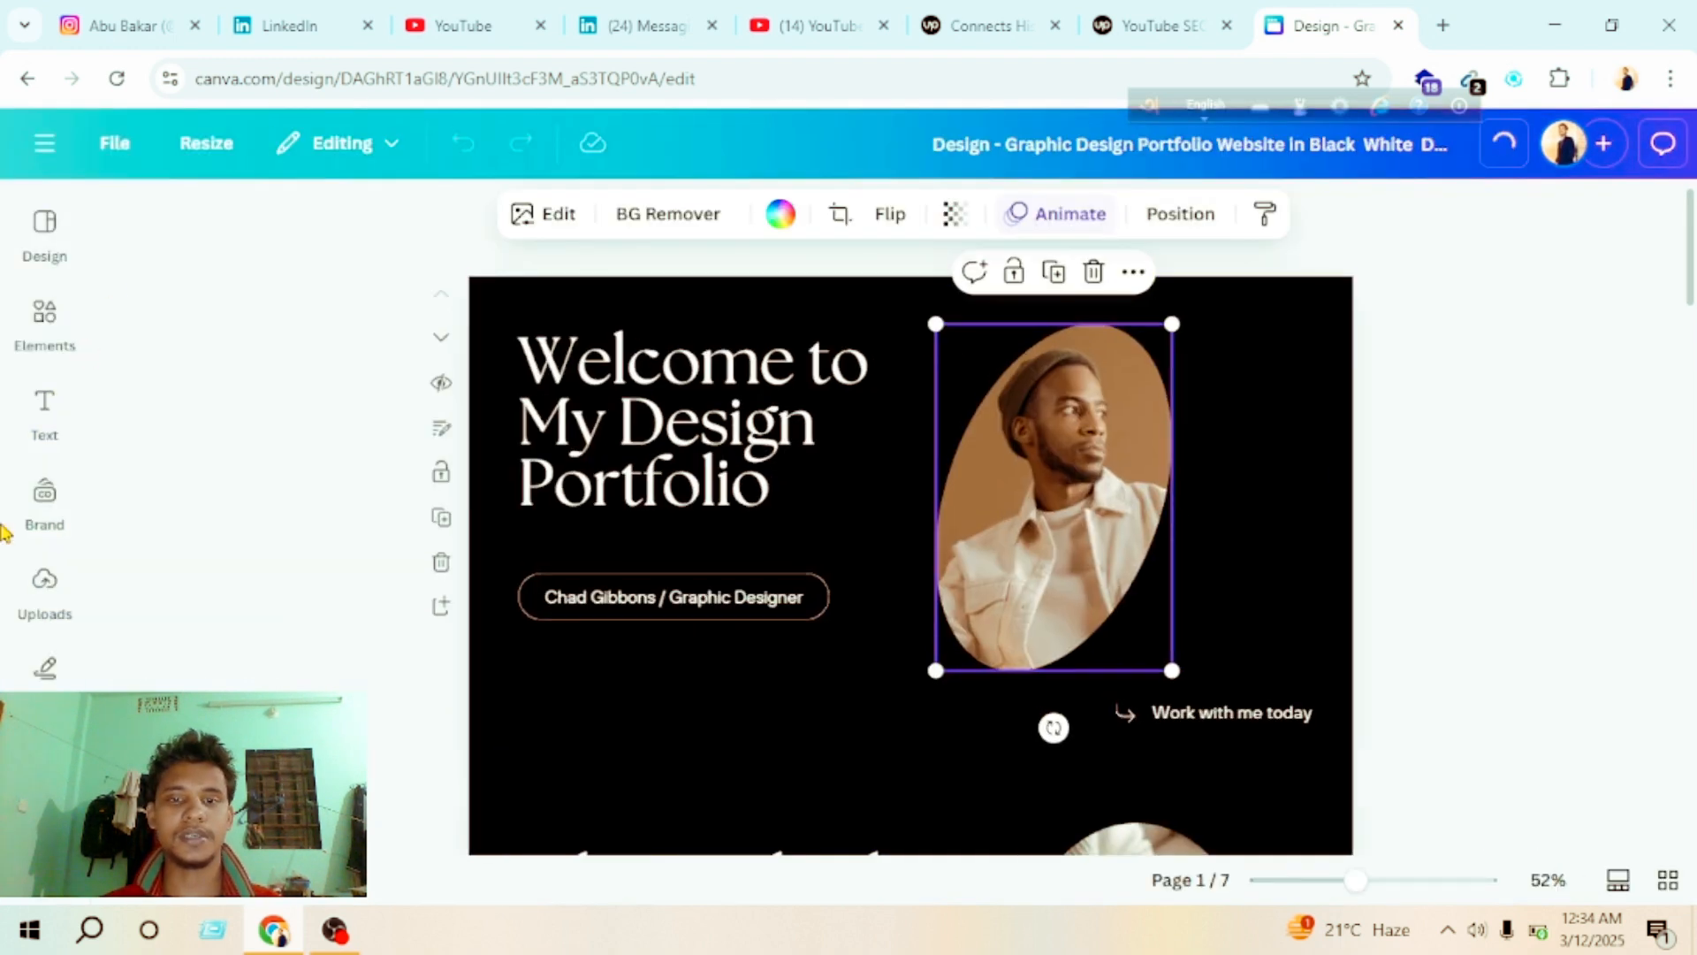
{"action": "left_click", "coordinate": [44, 495]}
{"action": "left_click", "coordinate": [69, 609]}
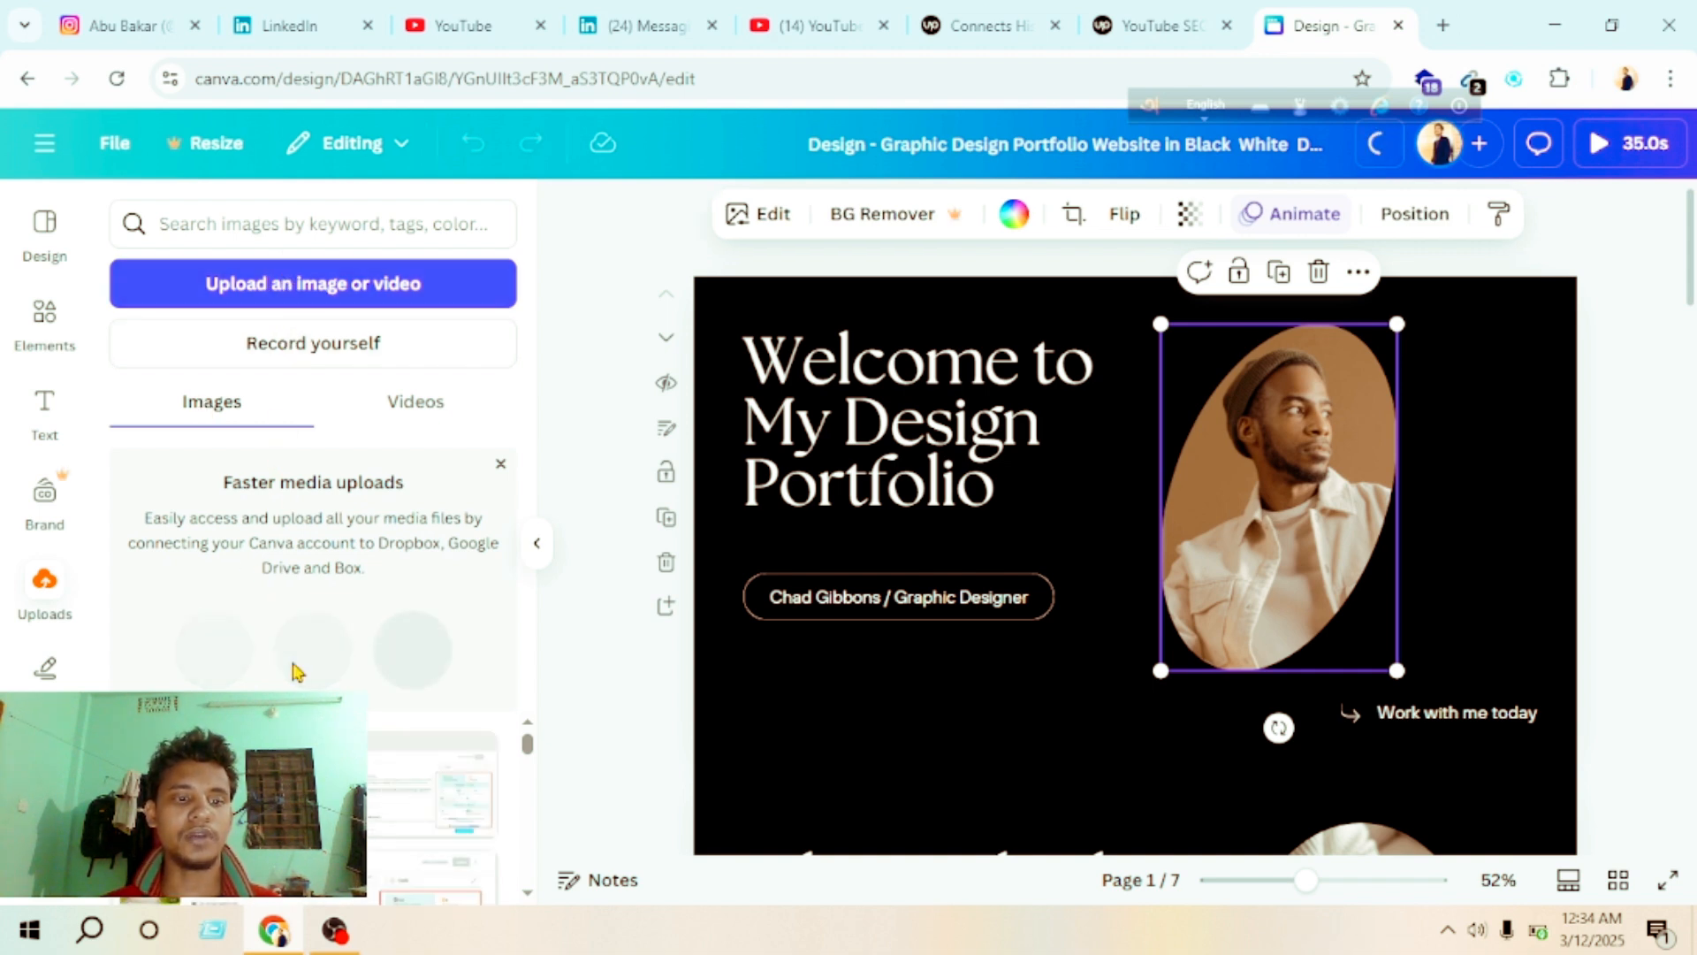
{"action": "scroll", "coordinate": [434, 796], "scroll_direction": "down", "scroll_amount": 3}
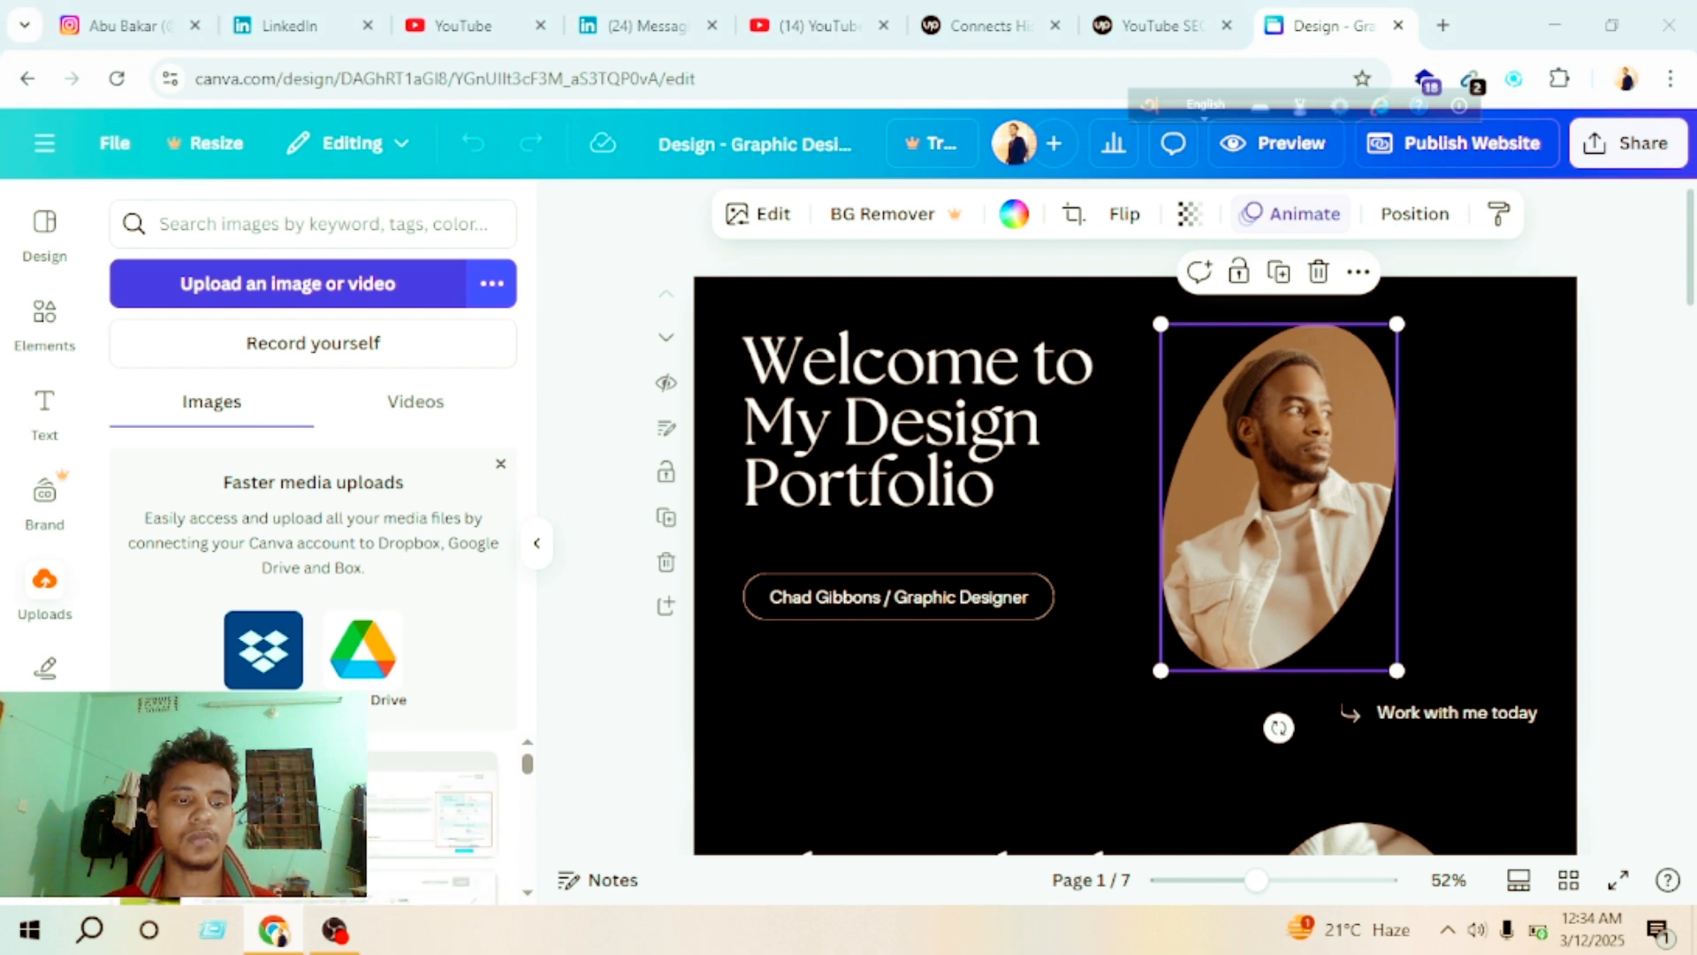
{"action": "left_click", "coordinate": [310, 284]}
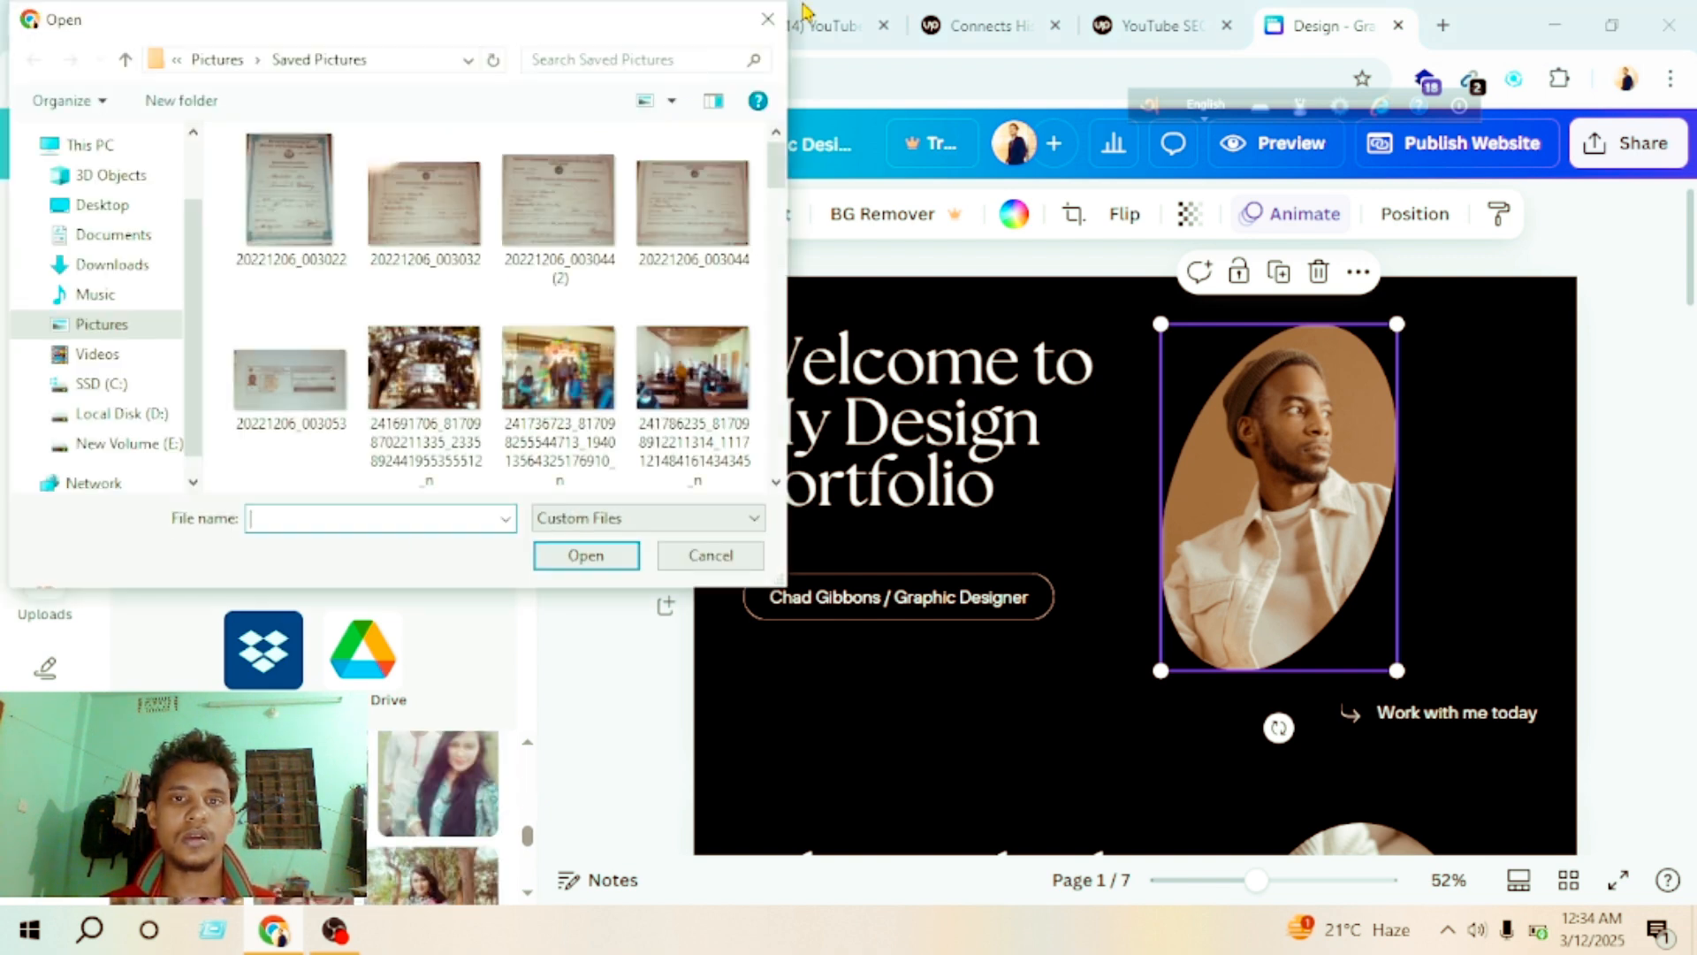
{"action": "left_click", "coordinate": [767, 19]}
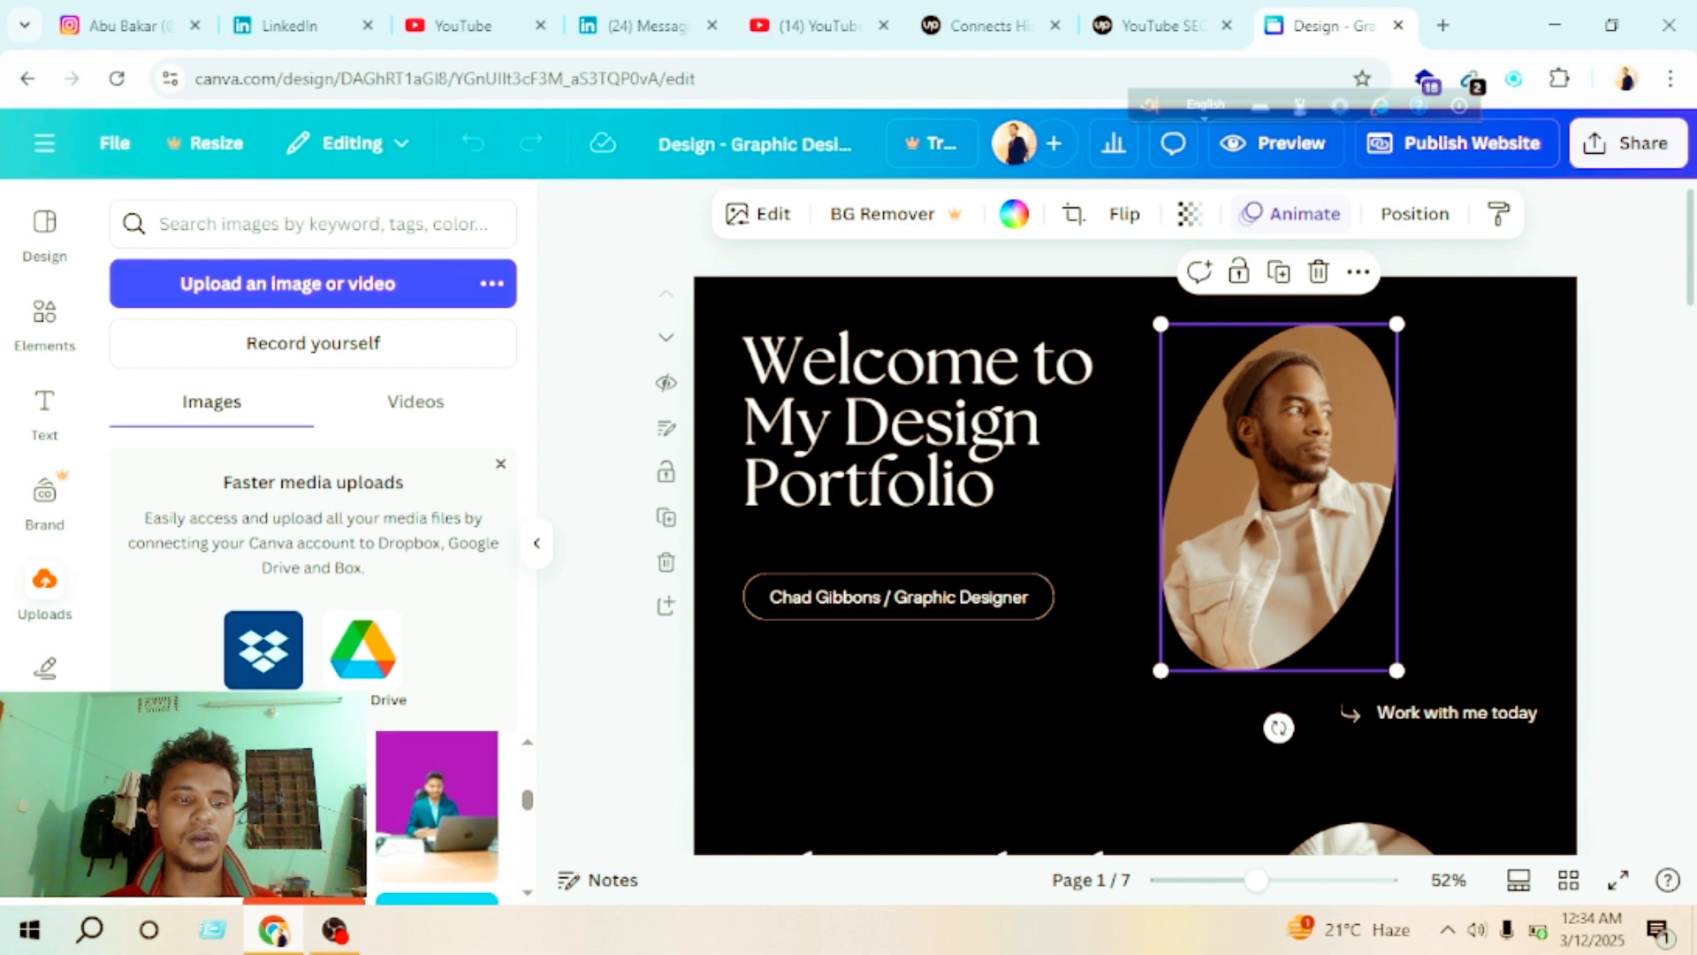
{"action": "left_click_drag", "start_coordinate": [437, 795], "coordinate": [1316, 515]}
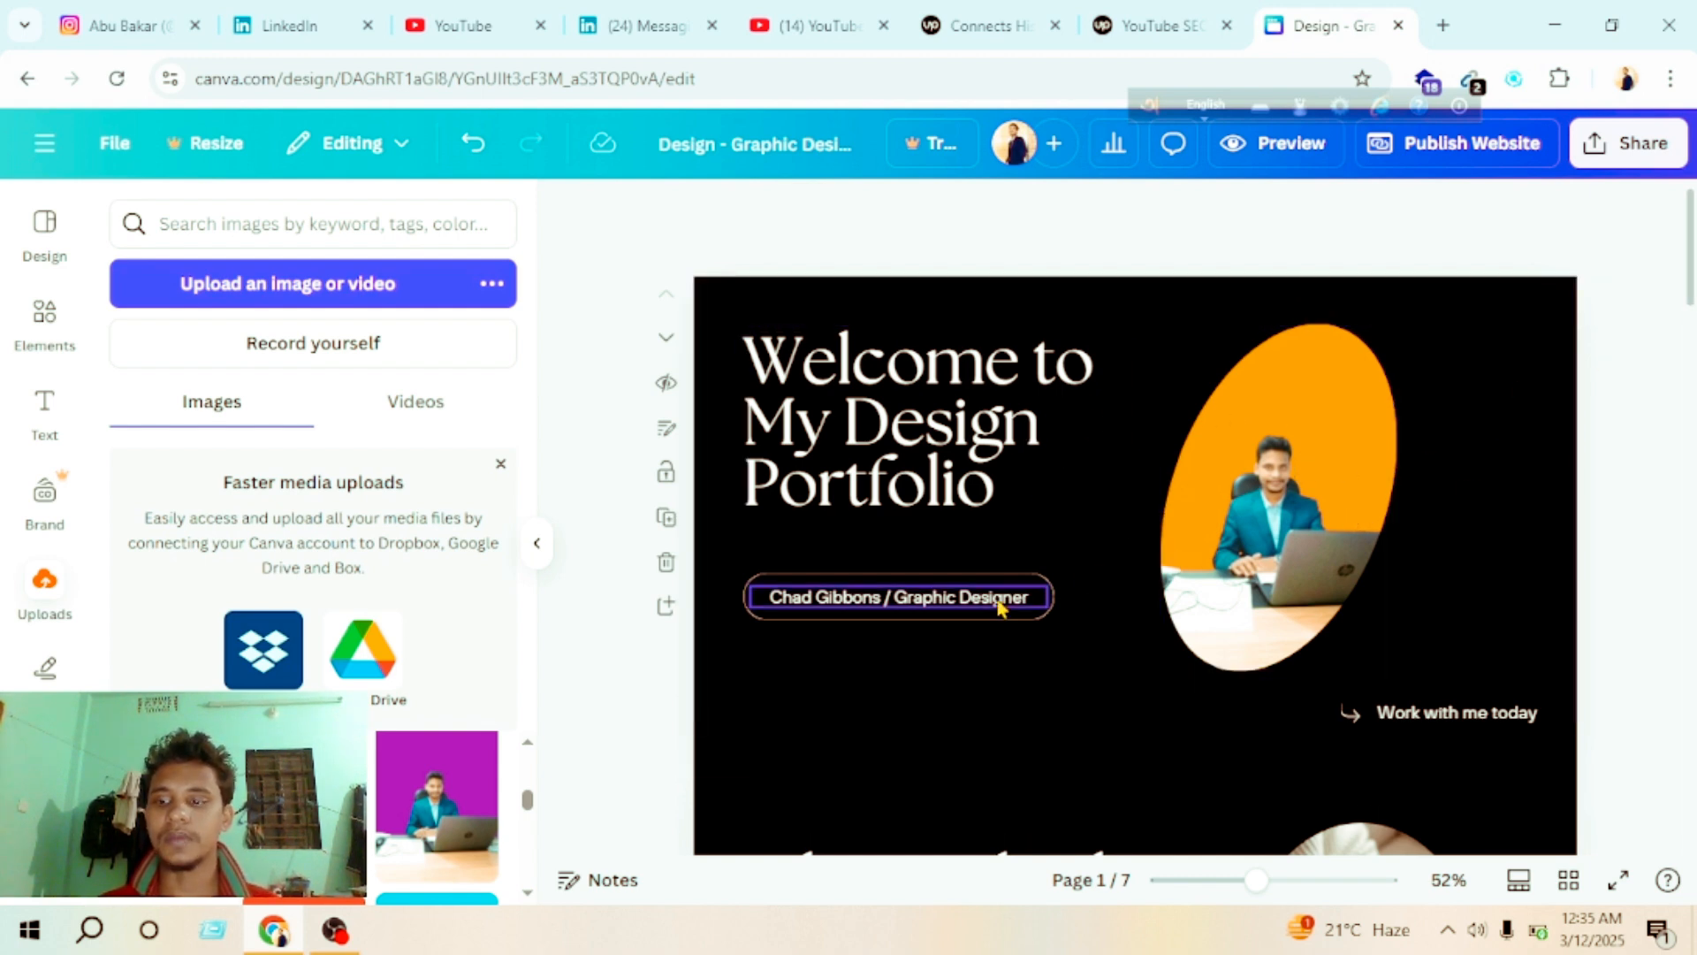
Step: Look through the portfolio website's pages, from the welcome heading down to the "Reach Out to Me" contact section
{"action": "scroll", "coordinate": [1670, 799], "scroll_direction": "down", "scroll_amount": 7}
{"action": "scroll", "coordinate": [1679, 618], "scroll_direction": "up", "scroll_amount": 7}
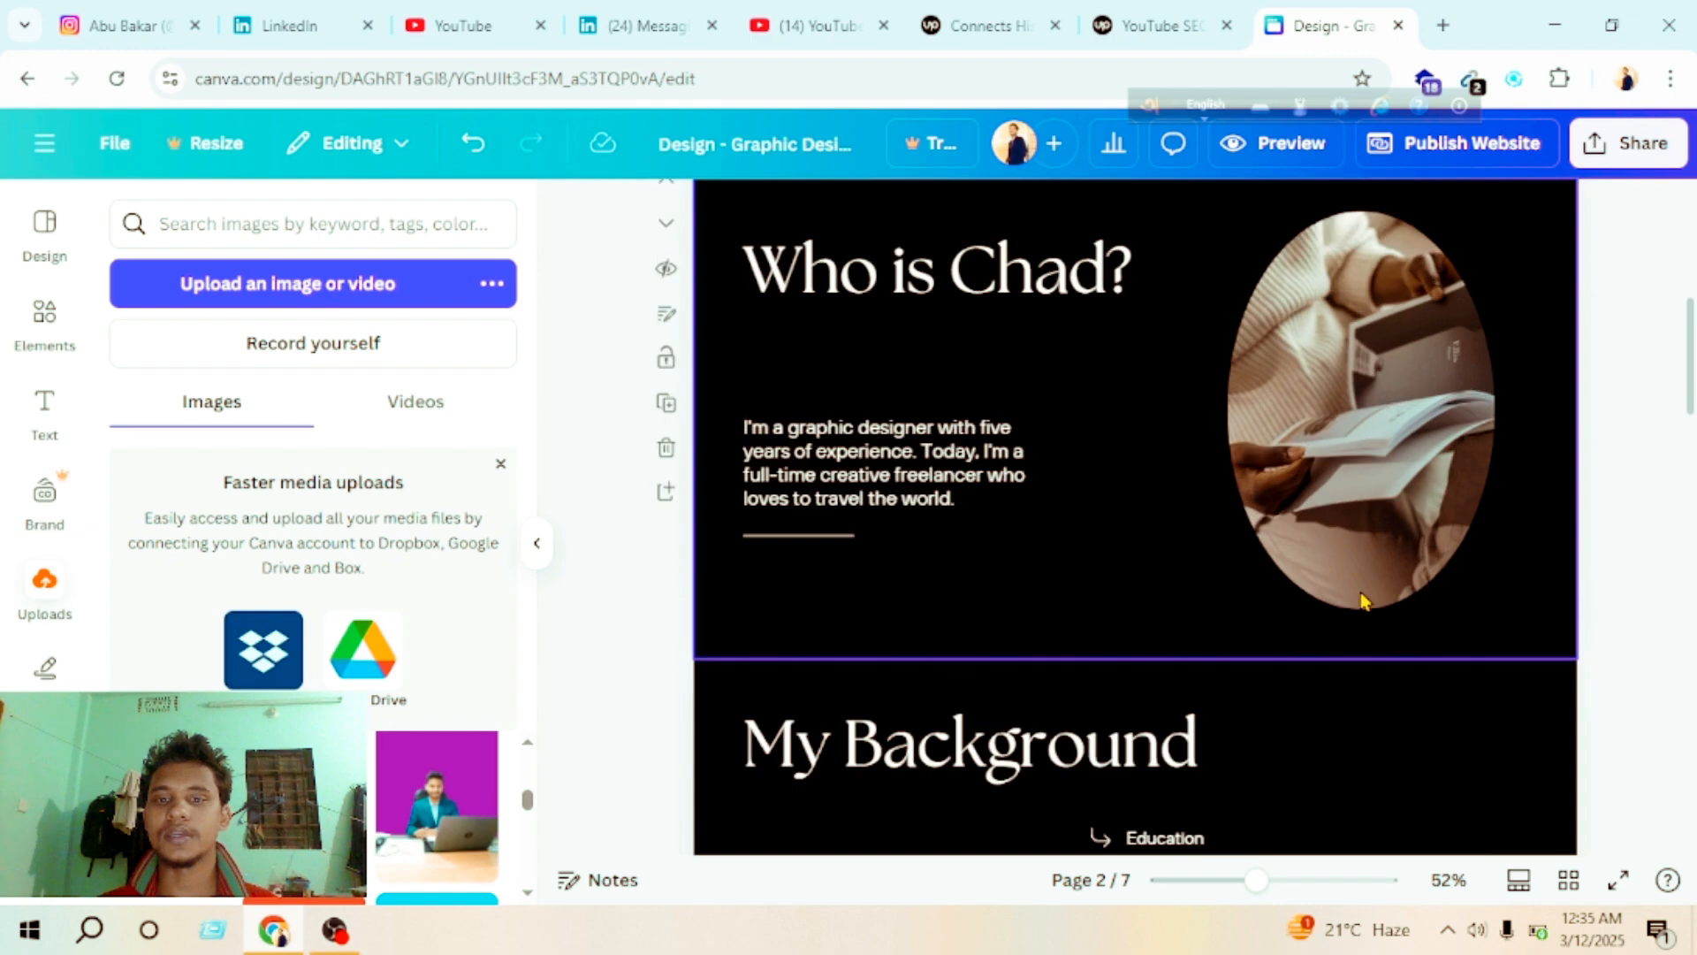
{"action": "mouse_move", "coordinate": [1692, 261]}
{"action": "left_mouse_down"}
{"action": "mouse_move", "coordinate": [1693, 352]}
{"action": "mouse_move", "coordinate": [1693, 275]}
{"action": "left_mouse_up"}
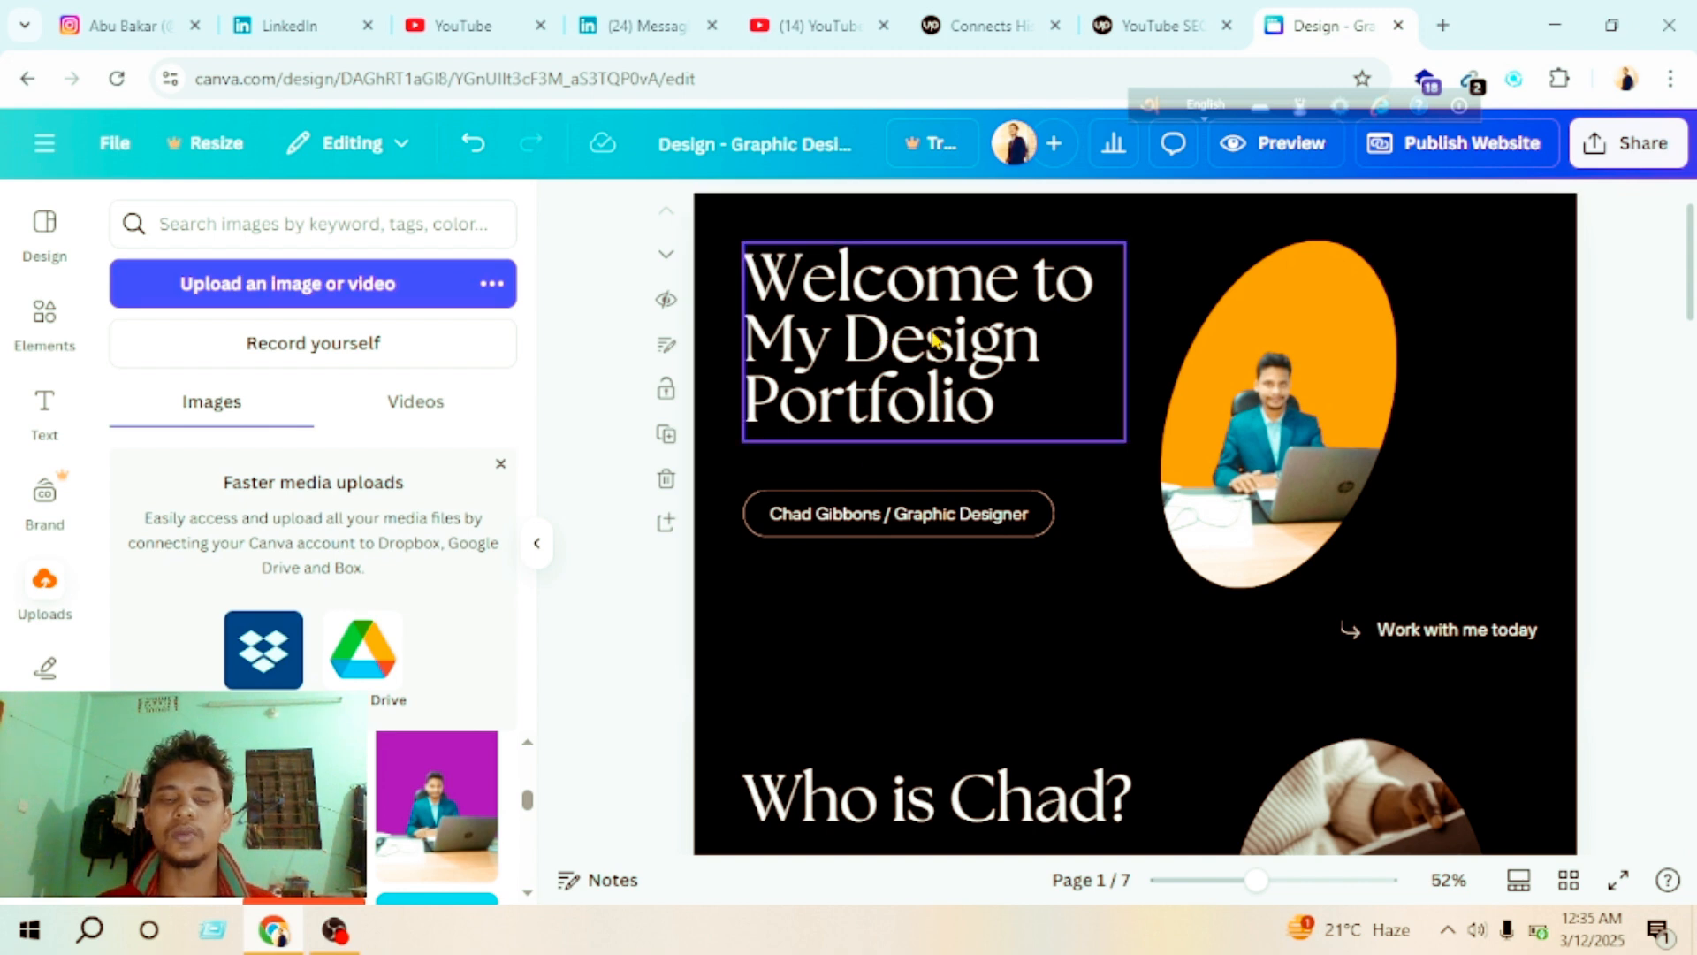
{"action": "left_click", "coordinate": [1001, 389]}
{"action": "left_click", "coordinate": [1002, 386]}
{"action": "left_click", "coordinate": [1088, 433]}
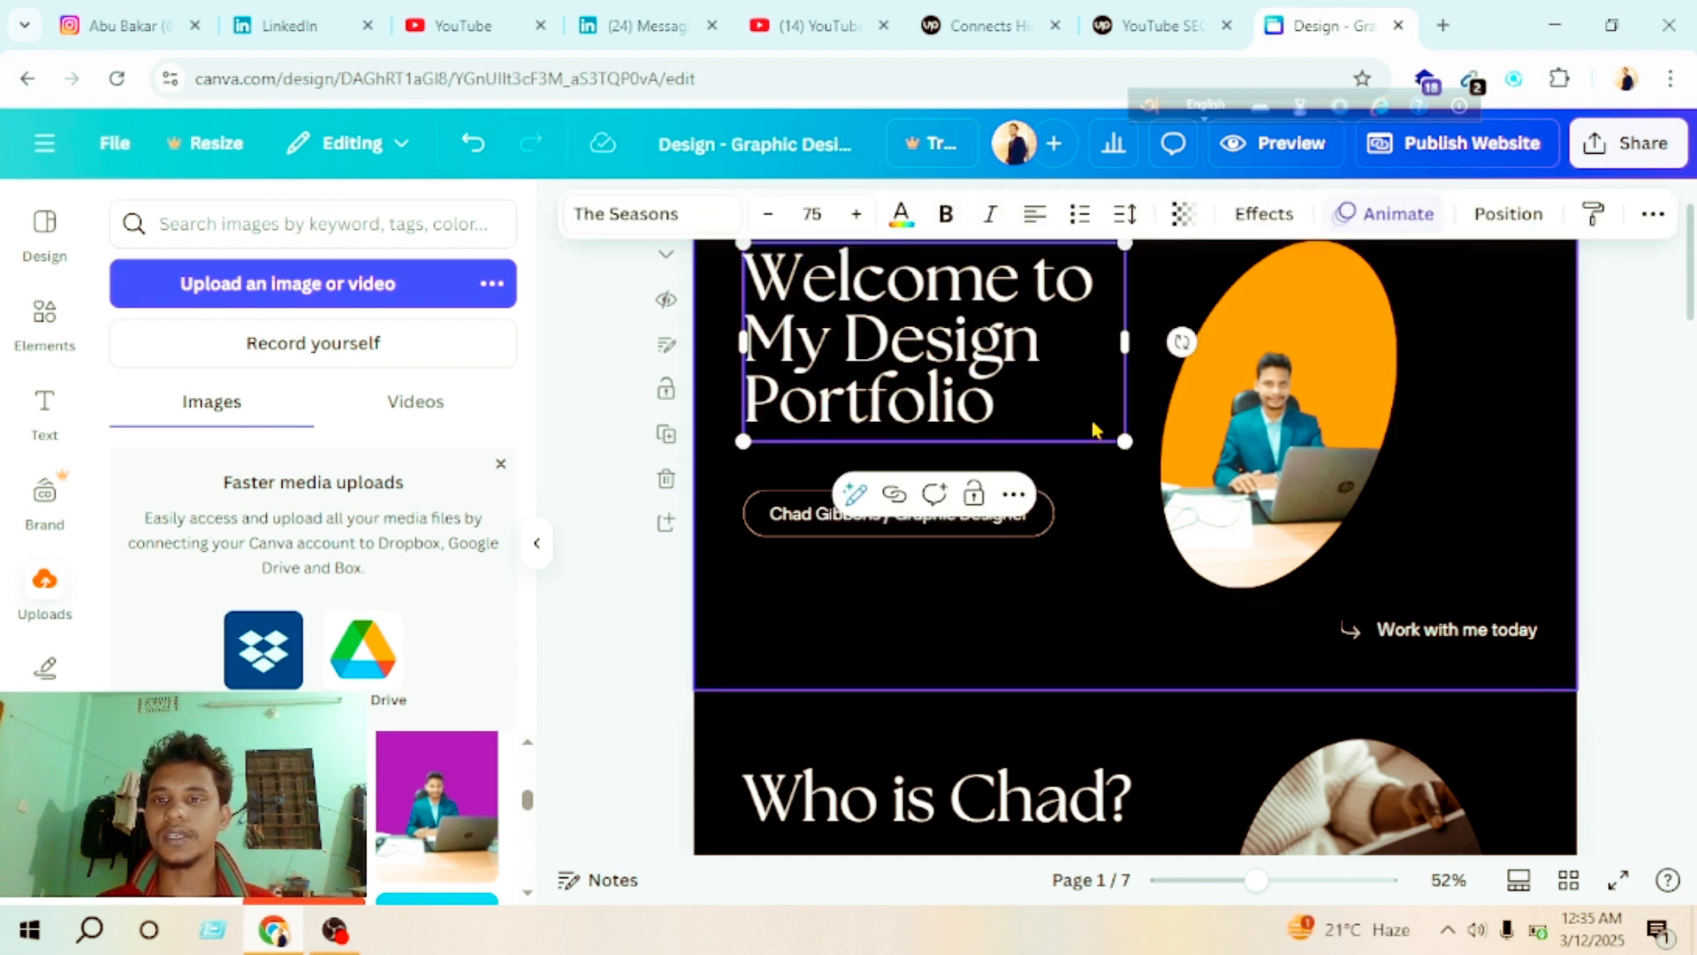
{"action": "scroll", "coordinate": [1095, 428], "scroll_direction": "down", "scroll_amount": 5}
{"action": "scroll", "coordinate": [1056, 621], "scroll_direction": "down", "scroll_amount": 12}
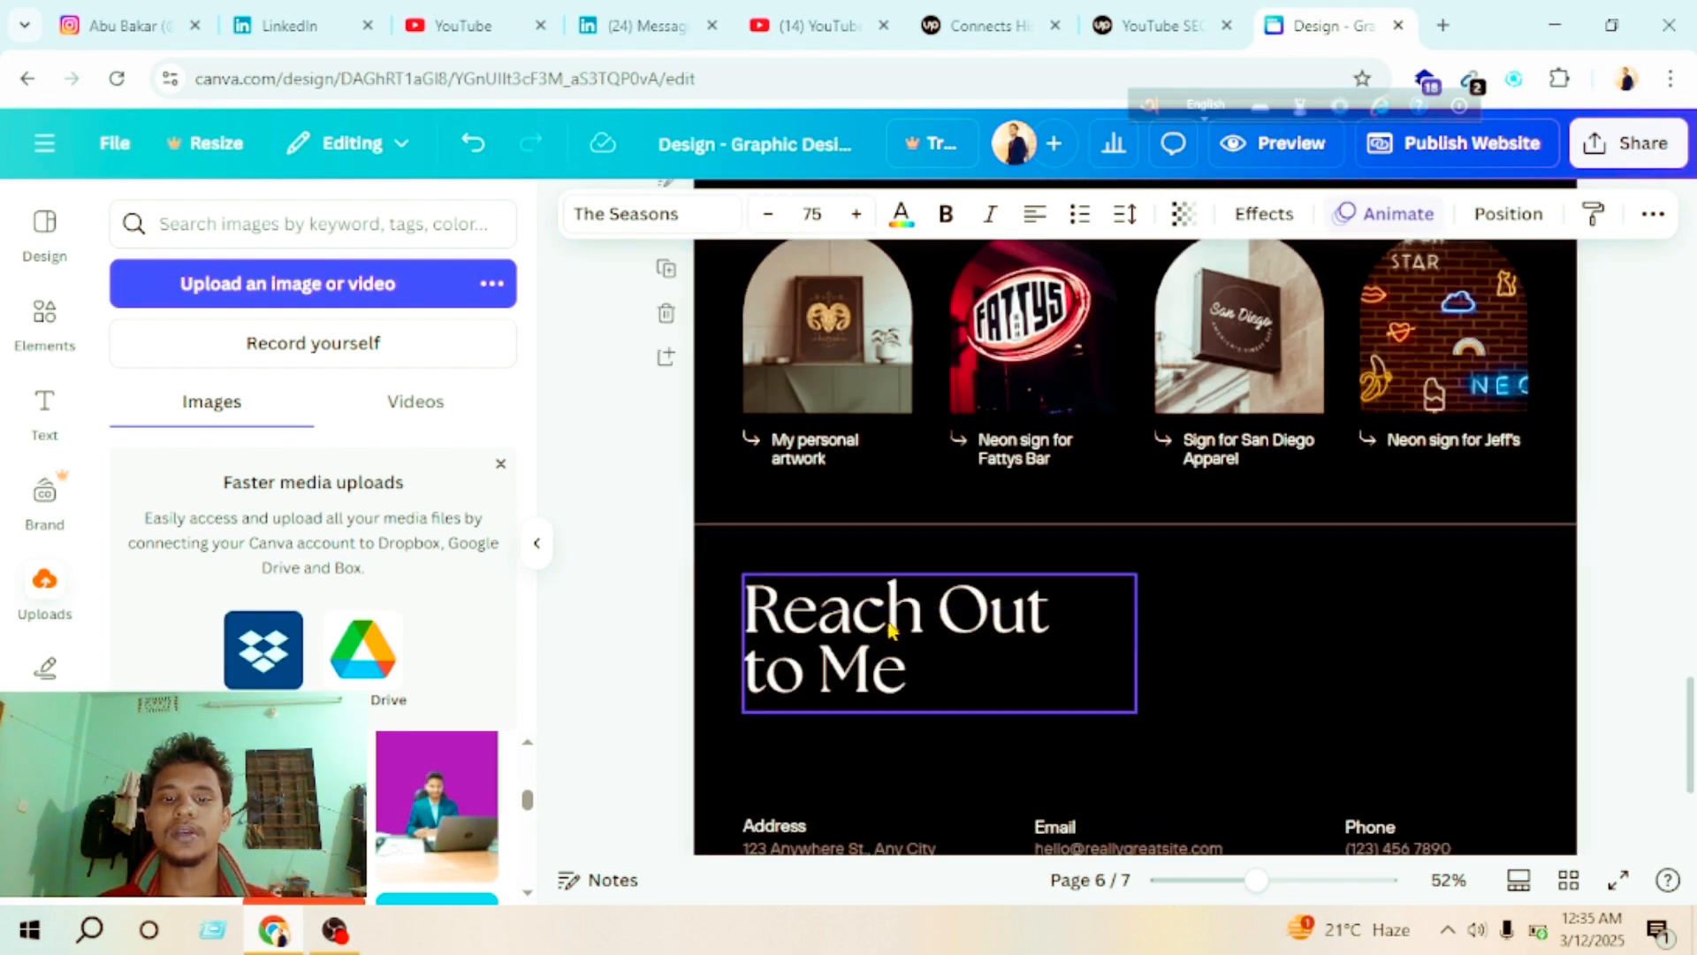
{"action": "scroll", "coordinate": [973, 601], "scroll_direction": "down", "scroll_amount": 3}
{"action": "scroll", "coordinate": [1075, 439], "scroll_direction": "up", "scroll_amount": 5}
{"action": "scroll", "coordinate": [1155, 454], "scroll_direction": "down", "scroll_amount": 3}
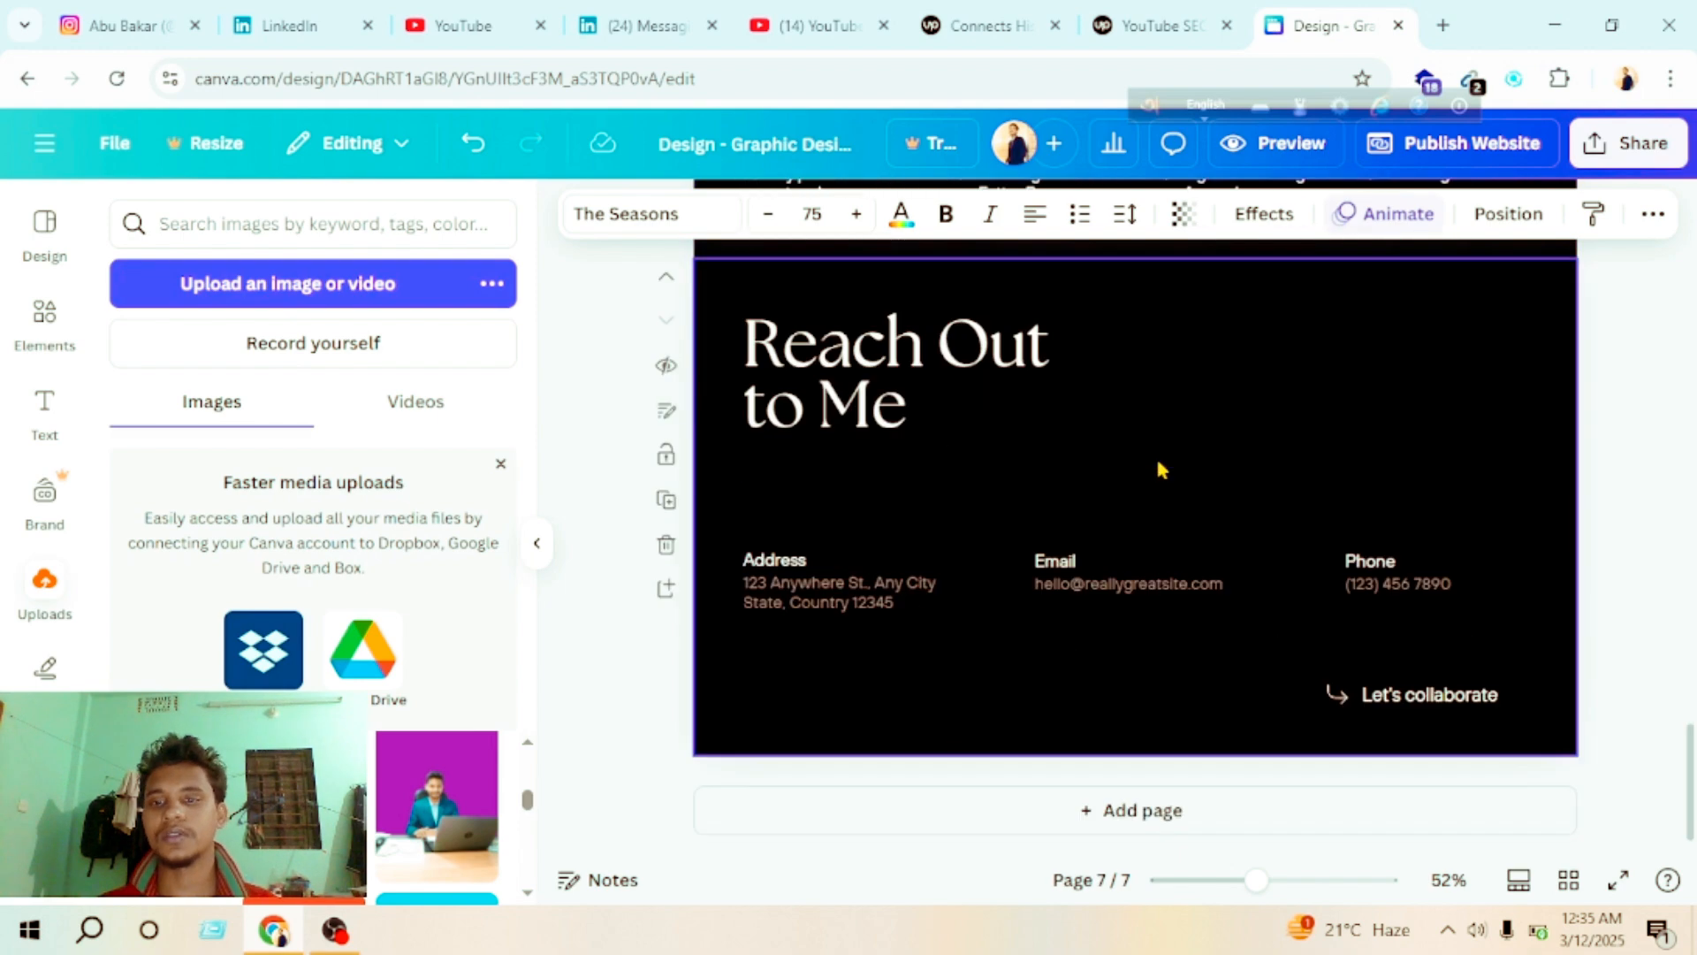
{"action": "scroll", "coordinate": [1154, 455], "scroll_direction": "up", "scroll_amount": 20}
{"action": "scroll", "coordinate": [1244, 574], "scroll_direction": "down", "scroll_amount": 2}
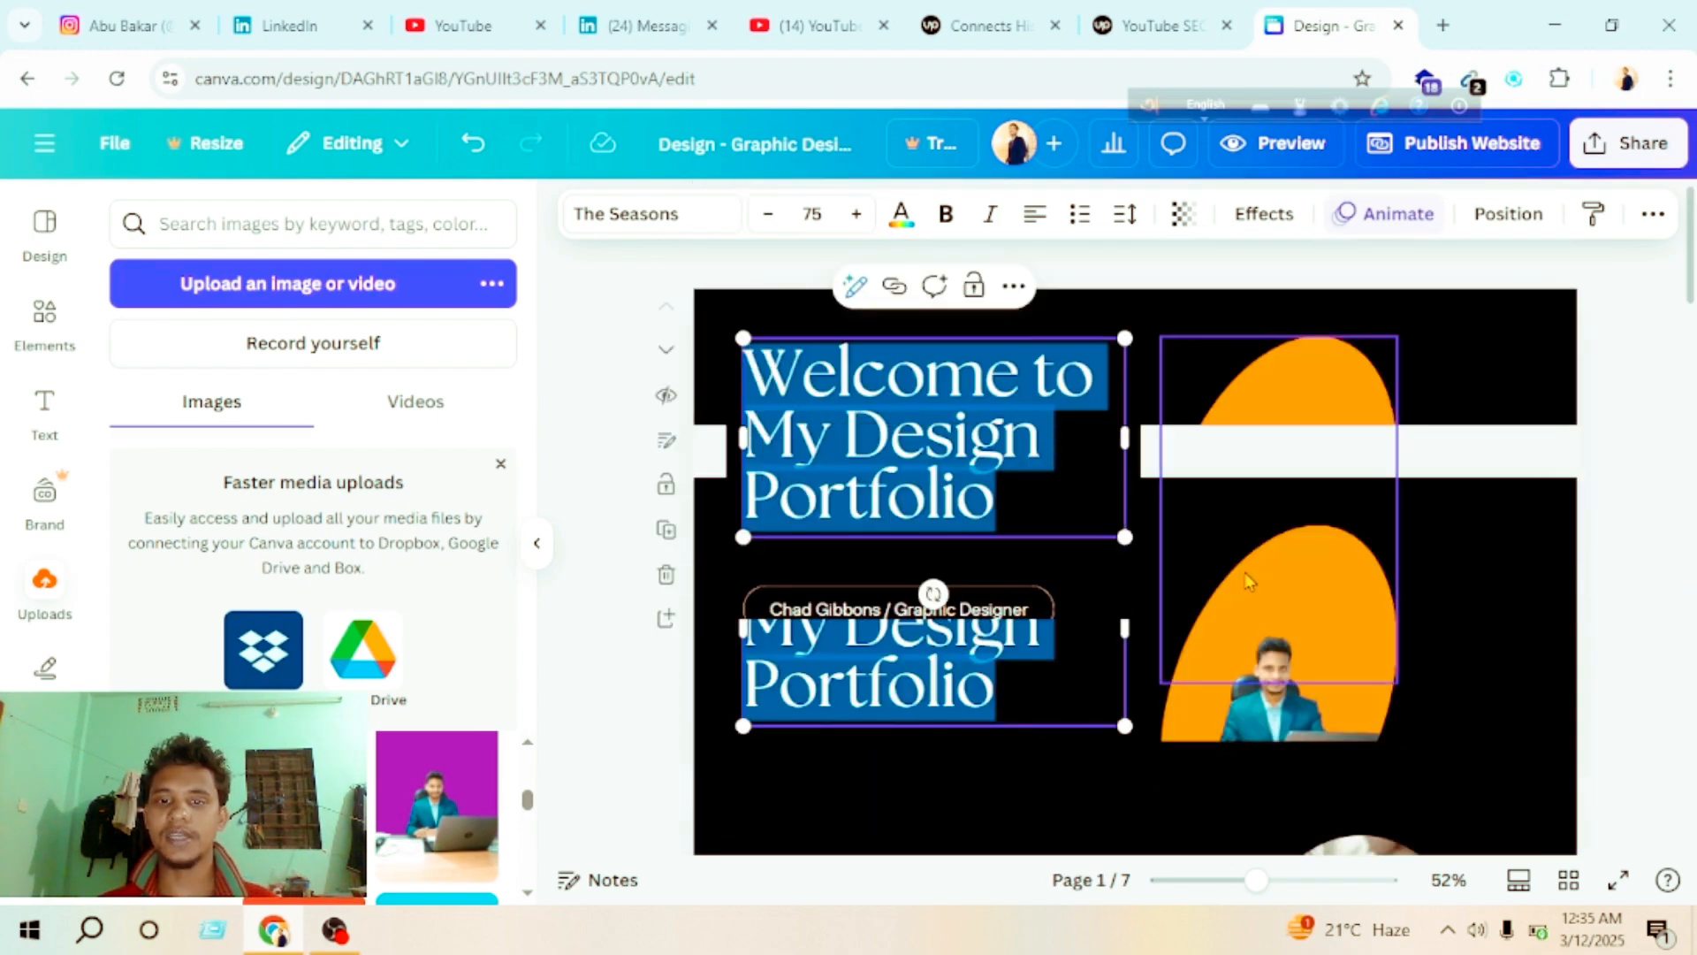
Step: Set the background color of the "Welcome to My Design Portfolio" page to pink
{"action": "left_click", "coordinate": [942, 720]}
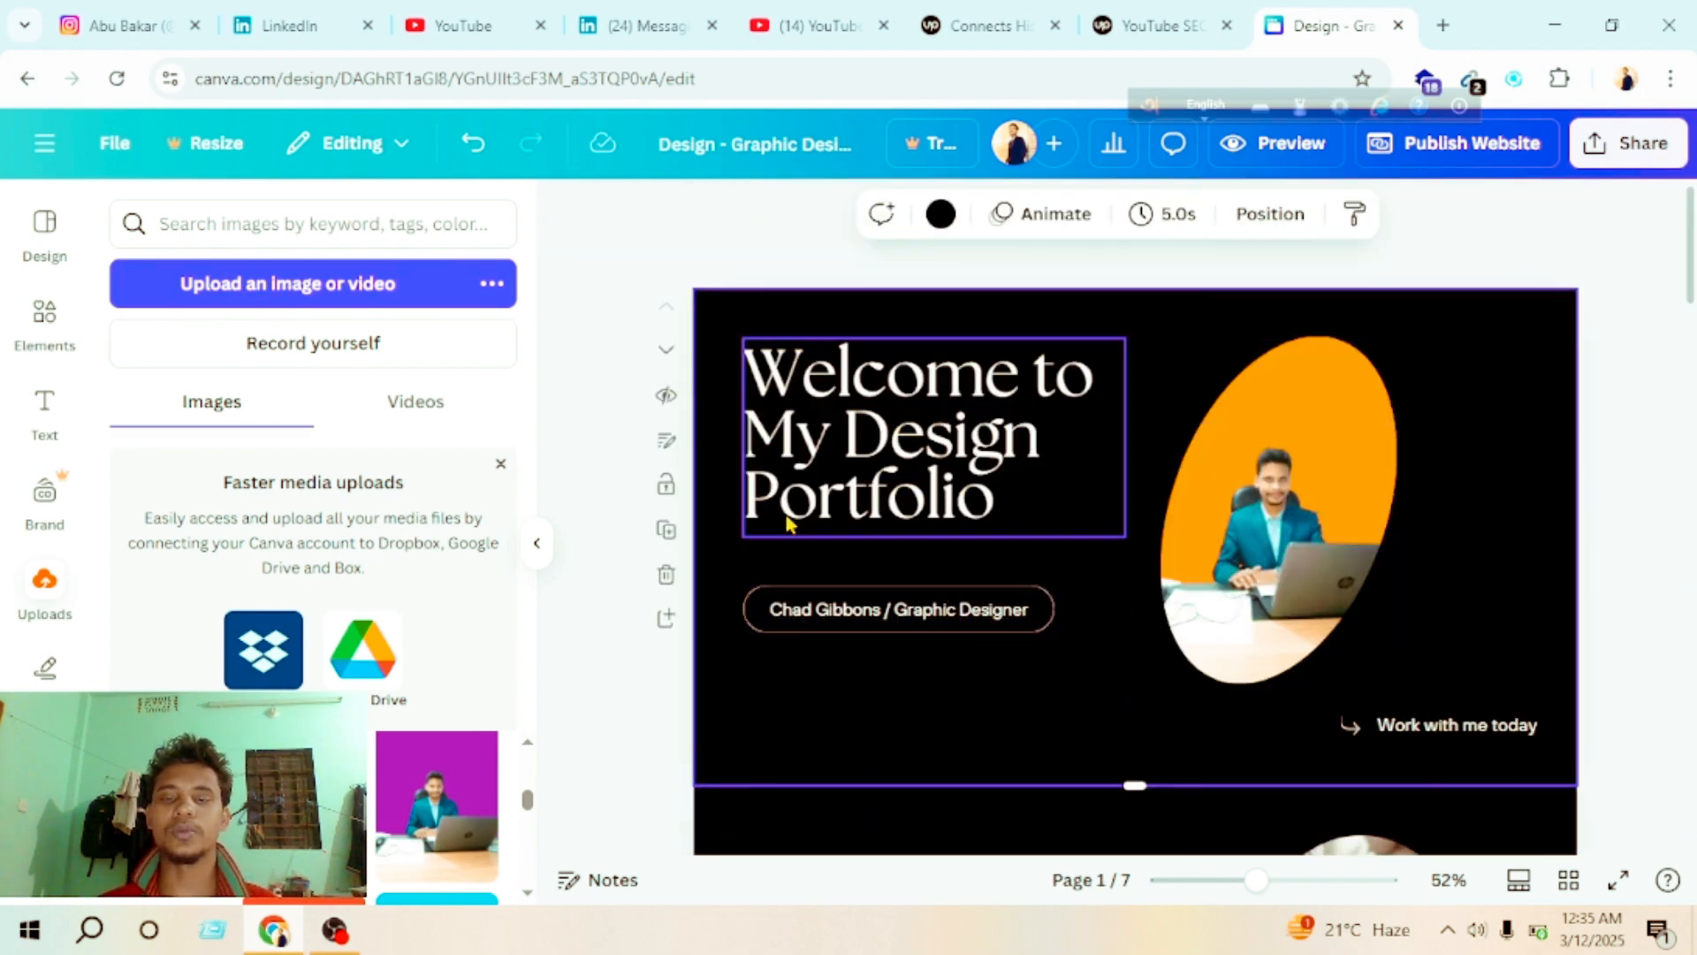
{"action": "scroll", "coordinate": [919, 498], "scroll_direction": "down", "scroll_amount": 20}
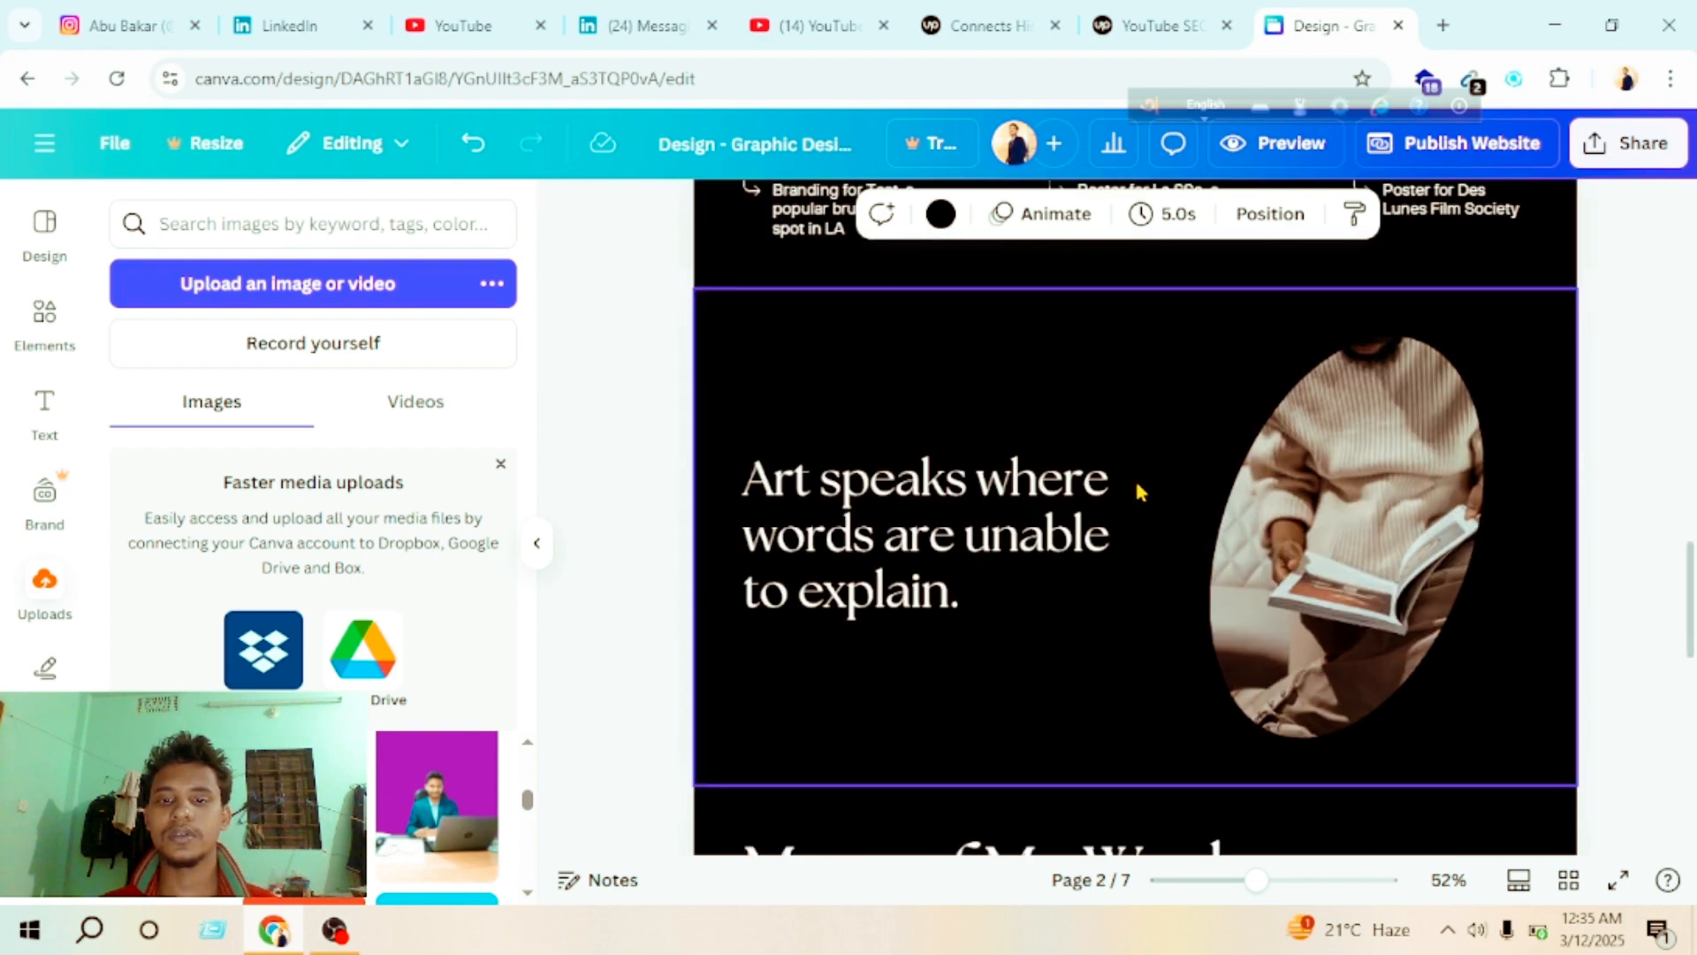
{"action": "scroll", "coordinate": [976, 498], "scroll_direction": "up", "scroll_amount": 20}
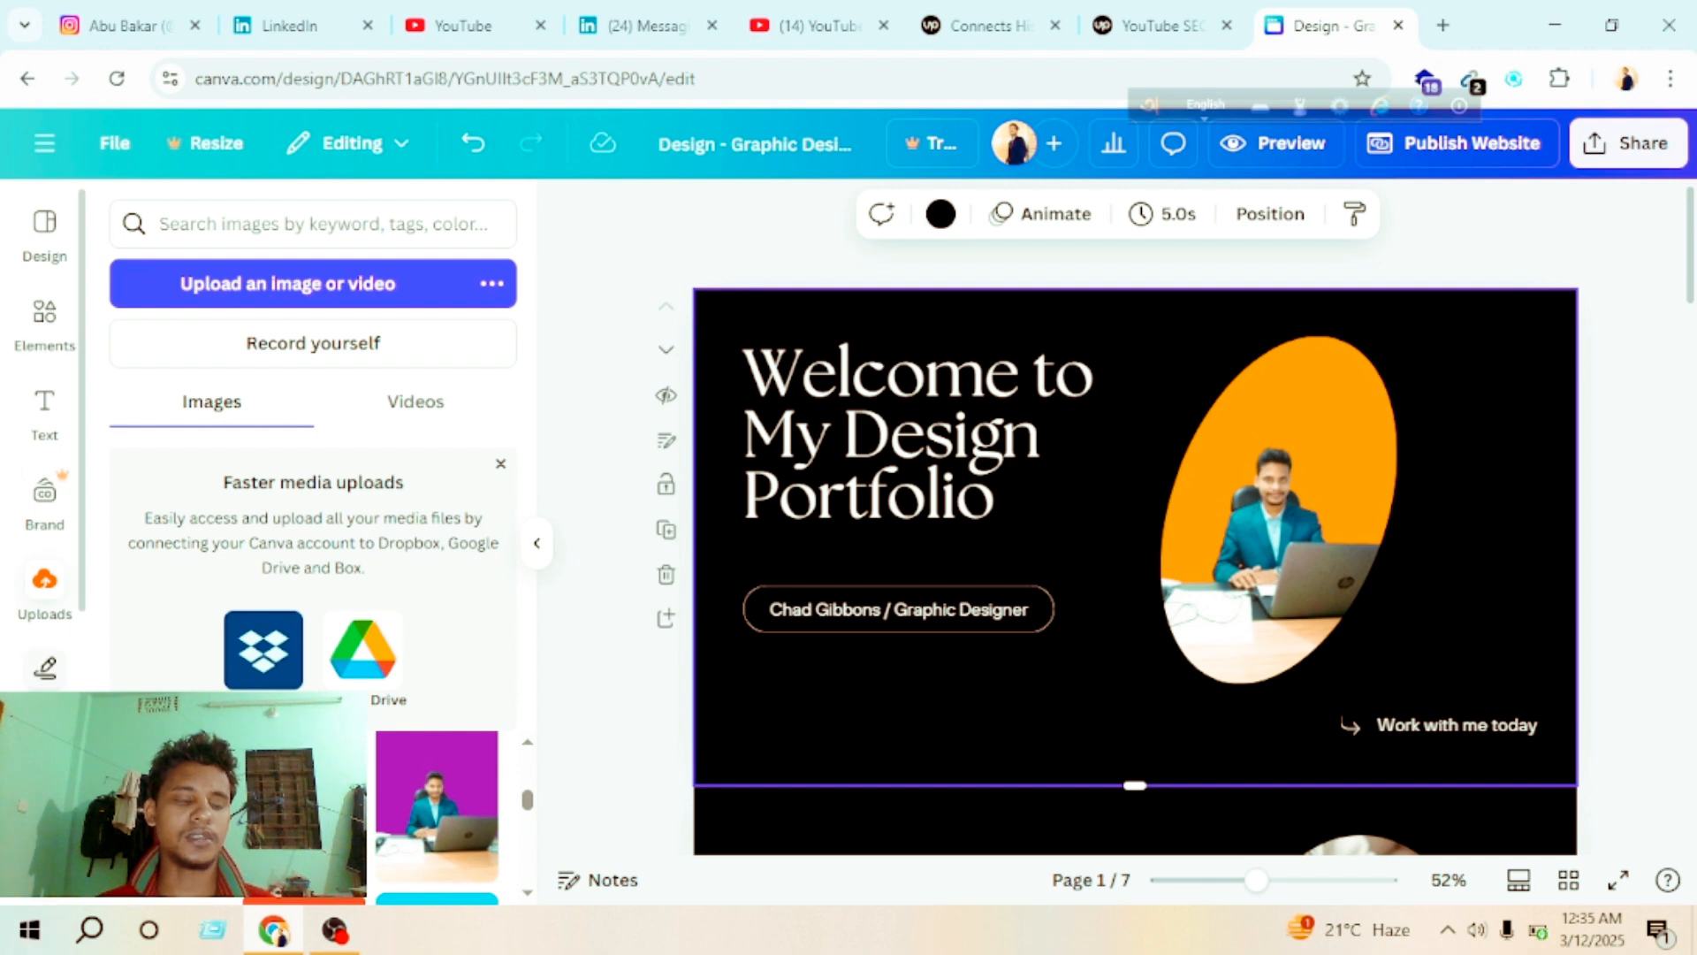
{"action": "scroll", "coordinate": [45, 668], "scroll_direction": "down", "scroll_amount": 3}
{"action": "left_click", "coordinate": [44, 679]}
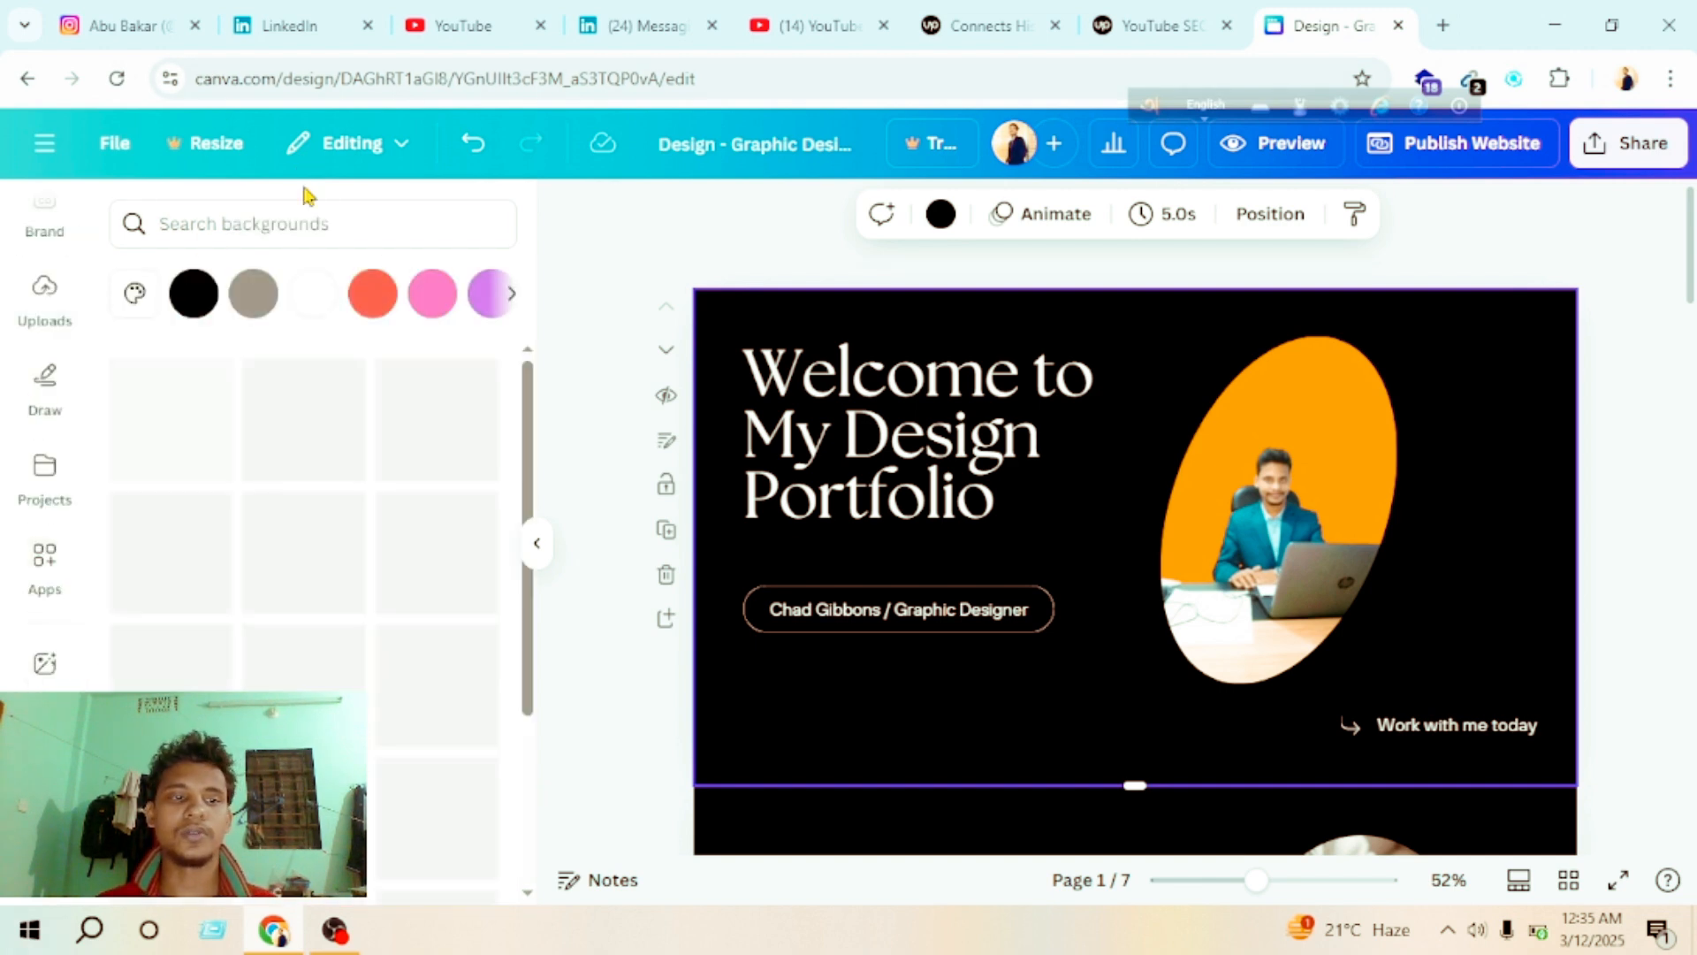
{"action": "left_click", "coordinate": [432, 293]}
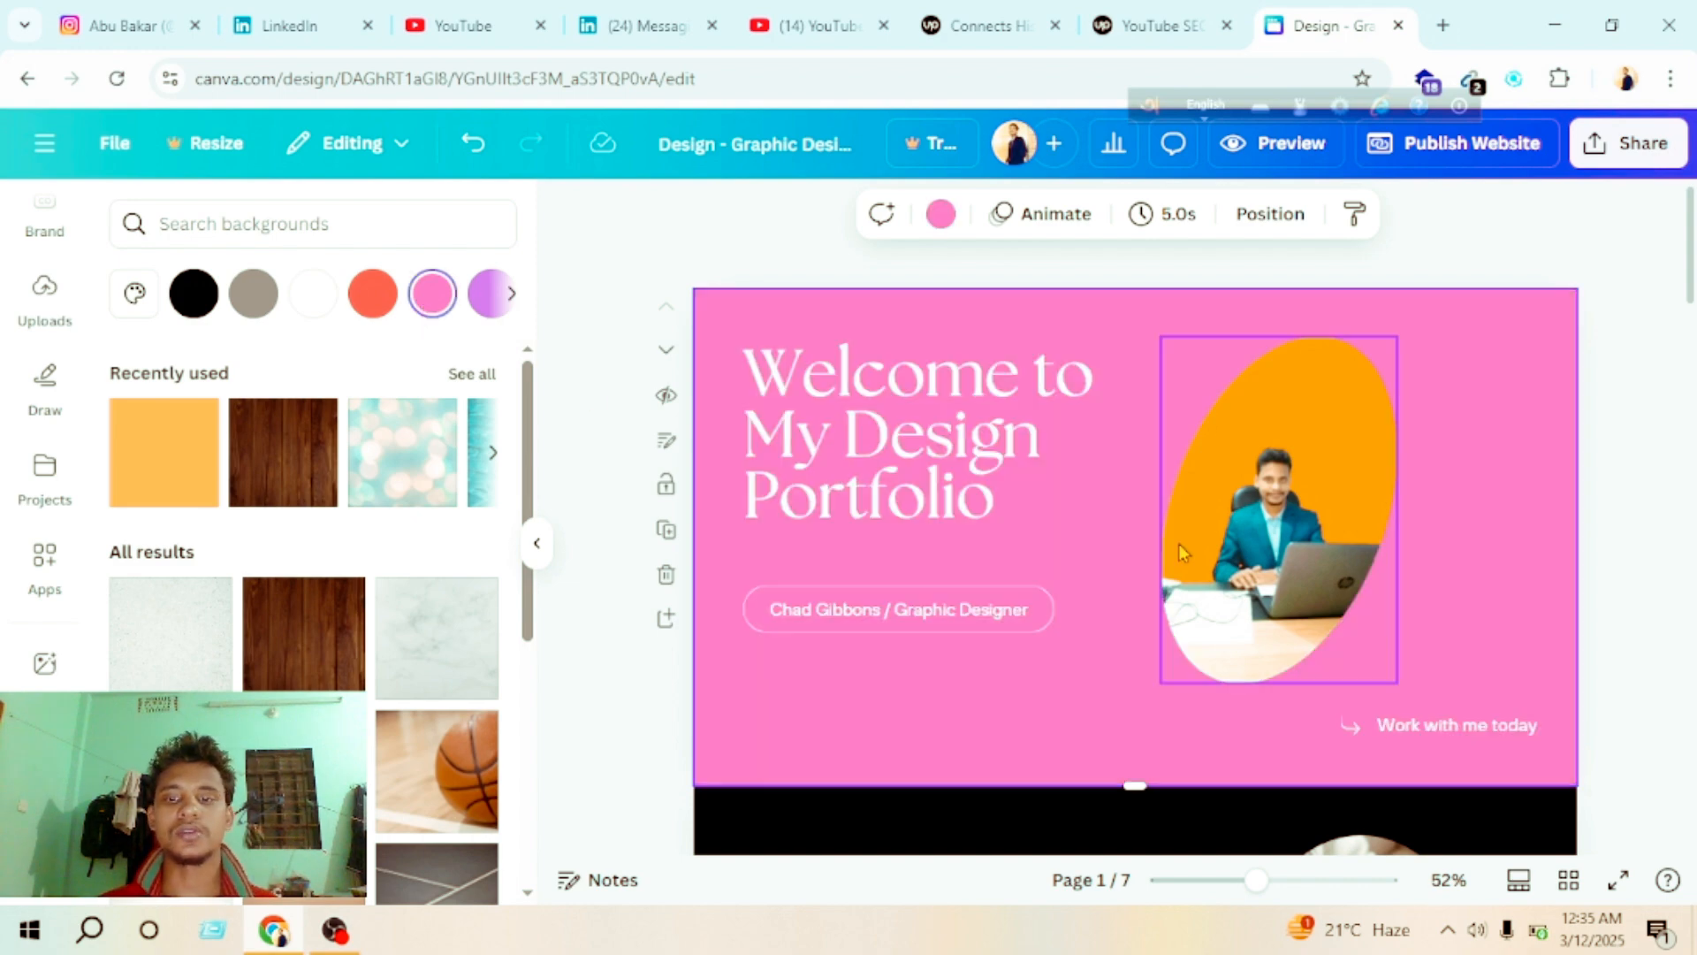
Step: Set the background color of the second page, with the "Who is Chad?" heading, to orange-red
{"action": "scroll", "coordinate": [1189, 614], "scroll_direction": "down", "scroll_amount": 7}
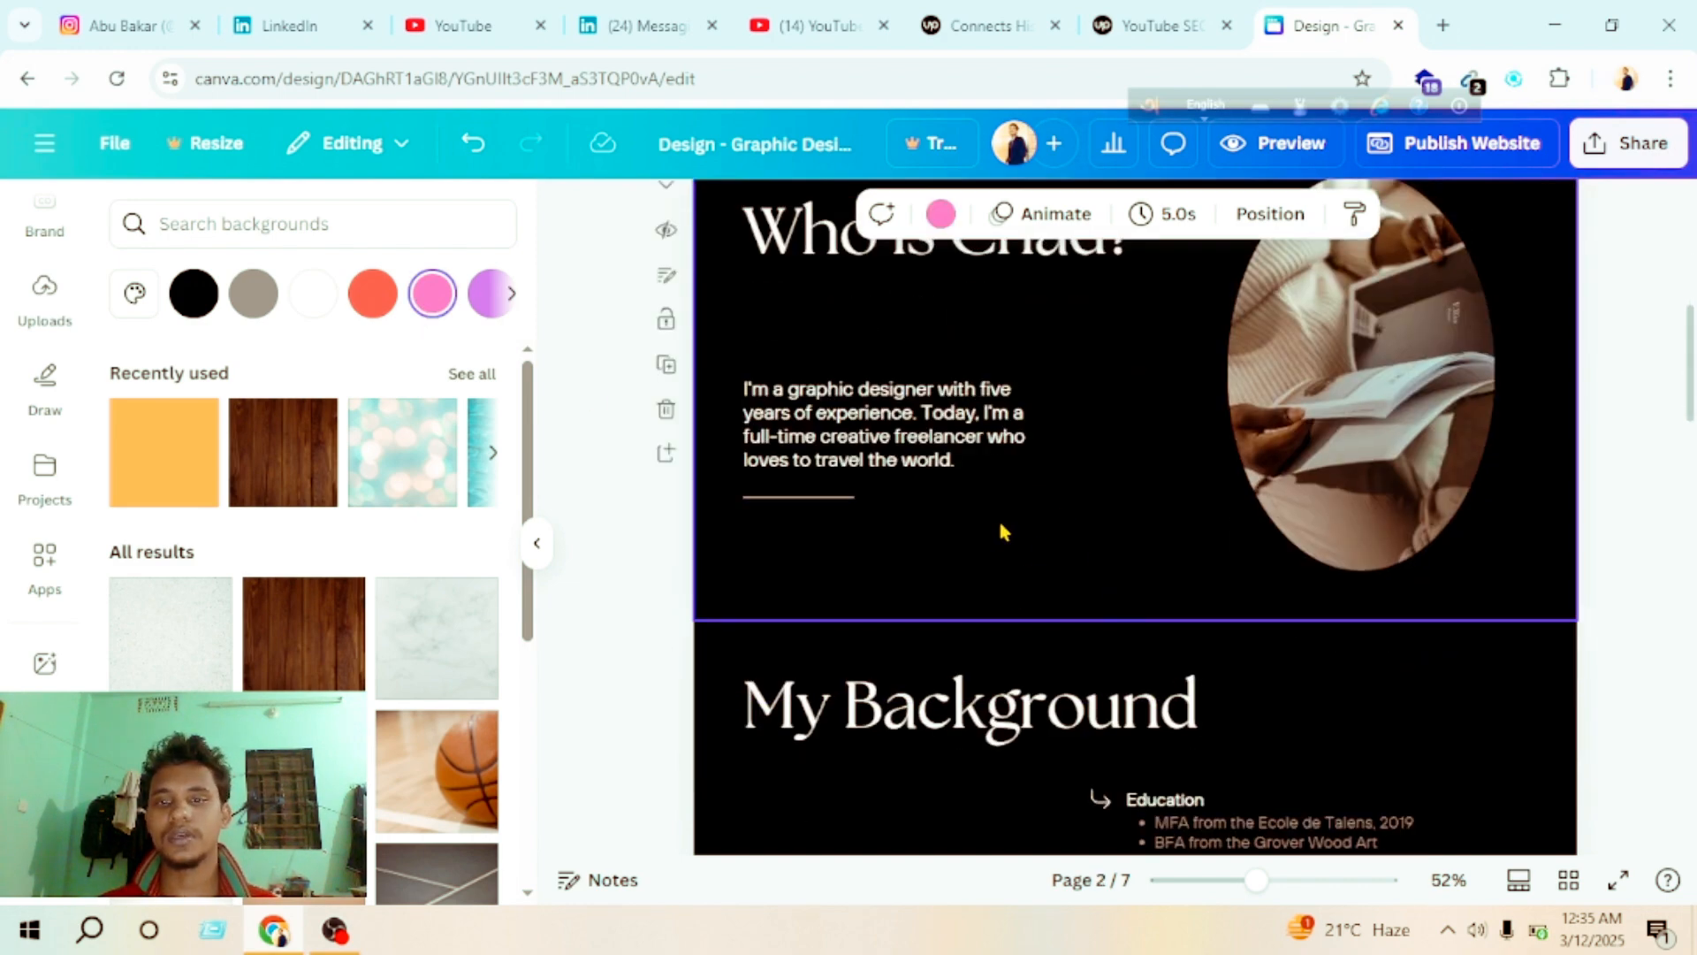
{"action": "left_click", "coordinate": [536, 543]}
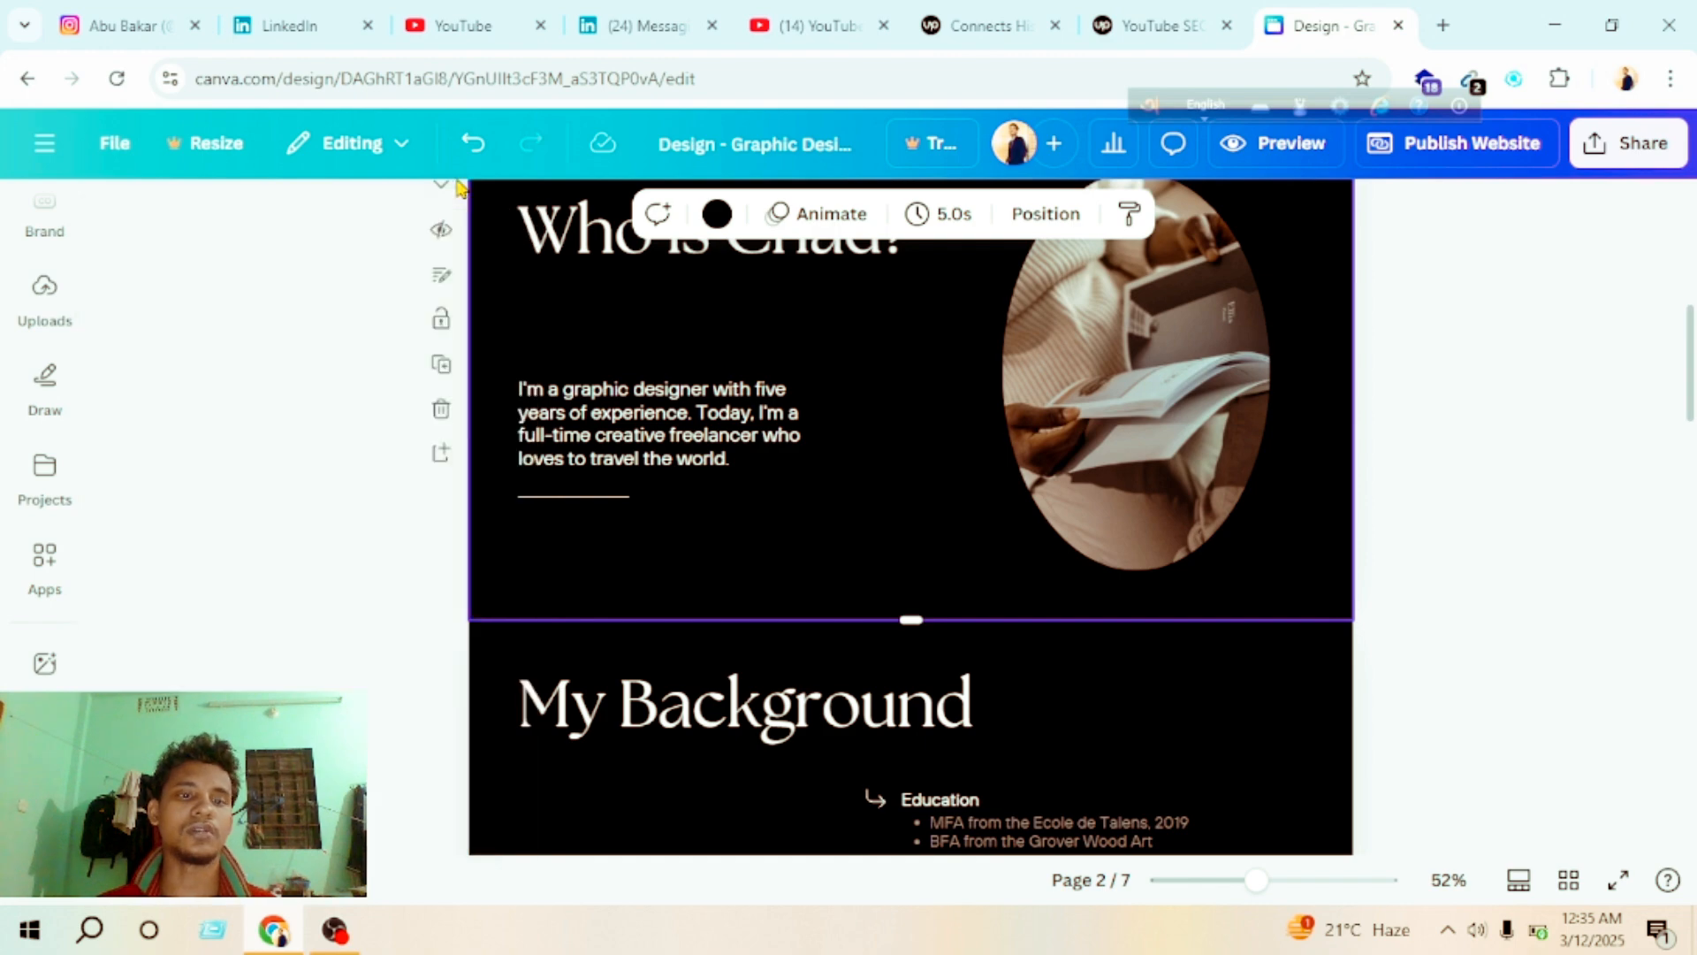
{"action": "left_click", "coordinate": [44, 663]}
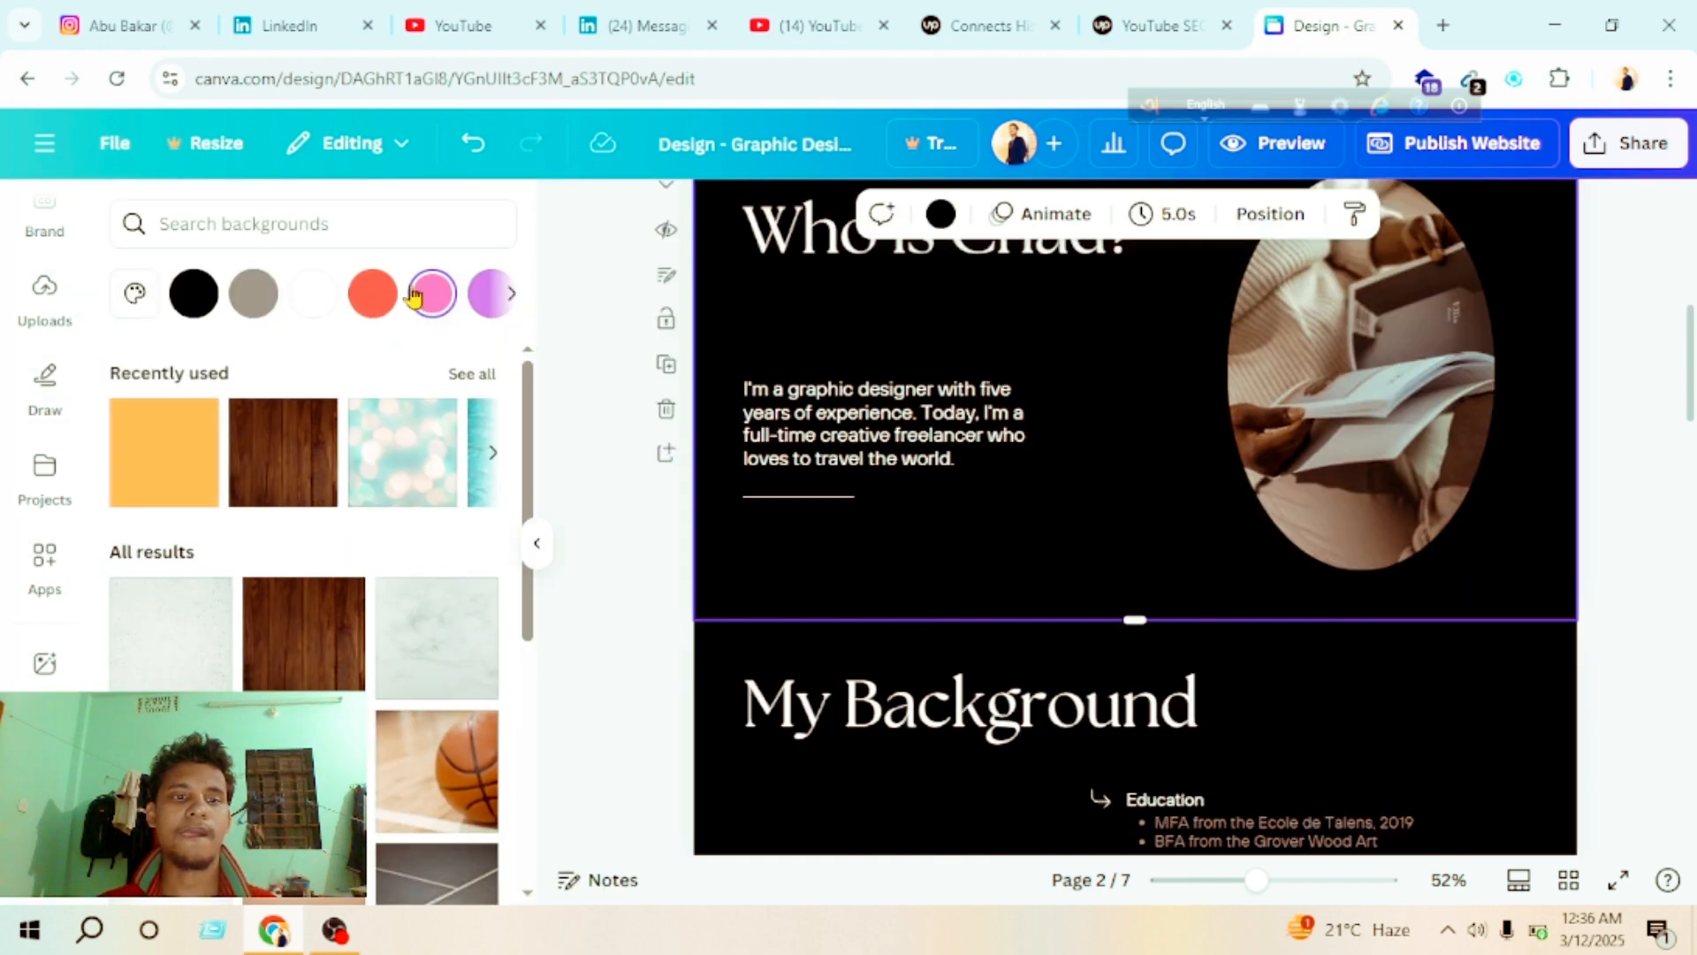
{"action": "left_click", "coordinate": [374, 300]}
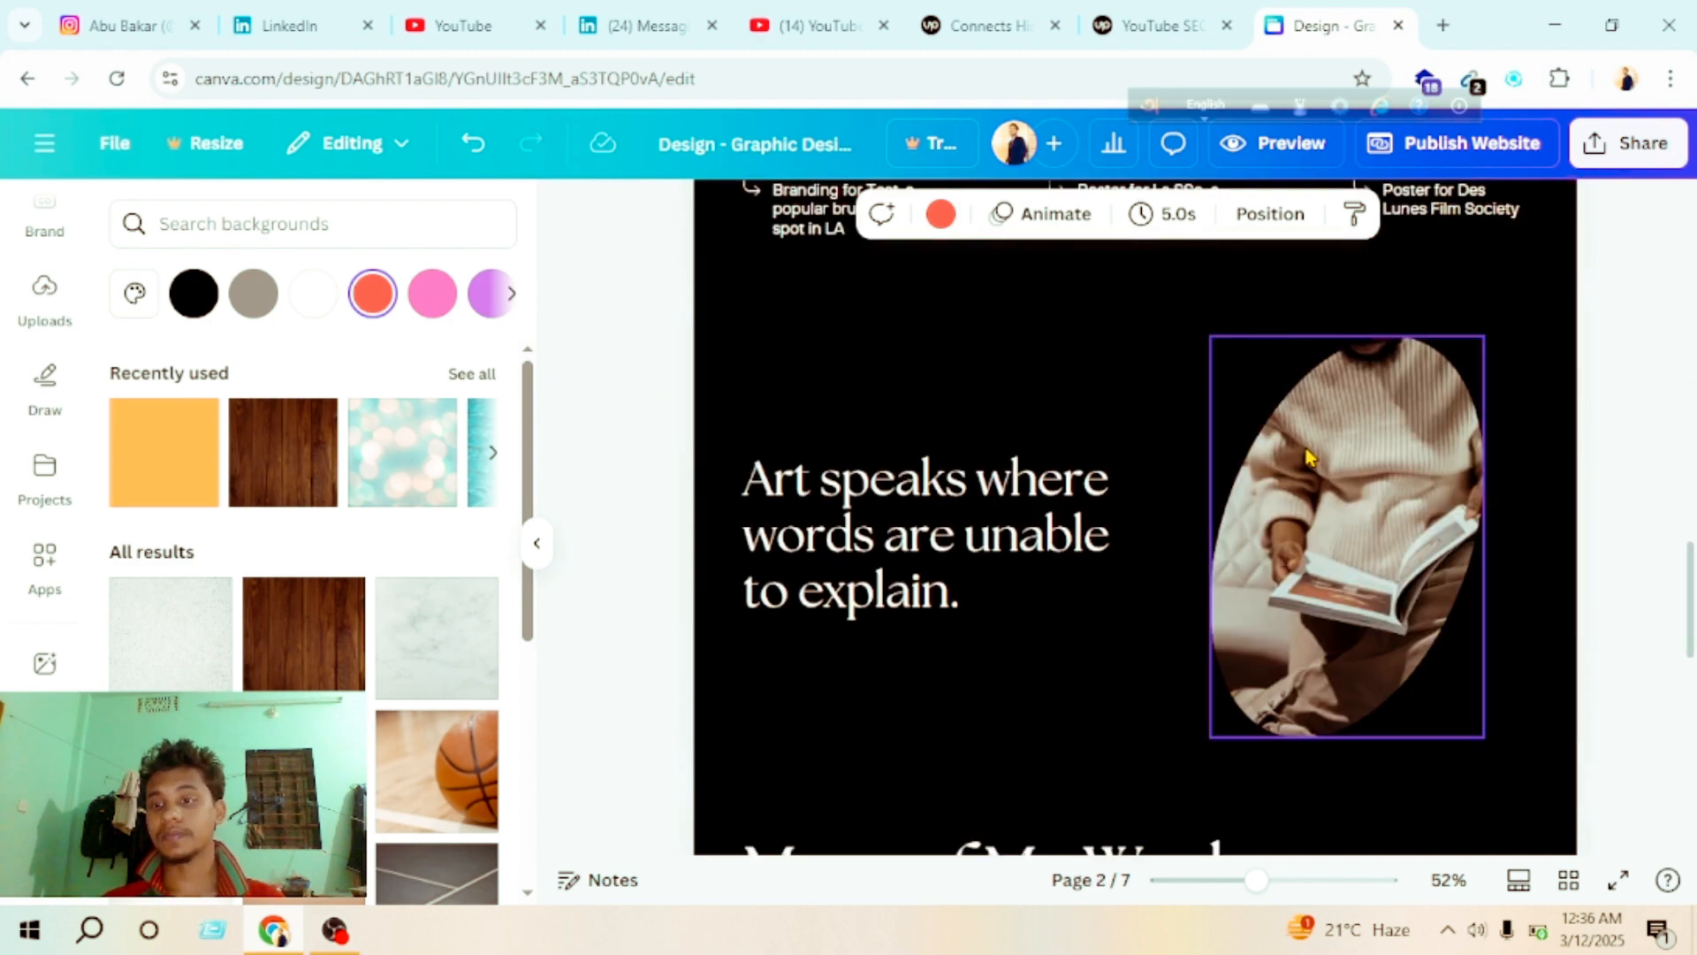
{"action": "scroll", "coordinate": [1029, 362], "scroll_direction": "down", "scroll_amount": 5}
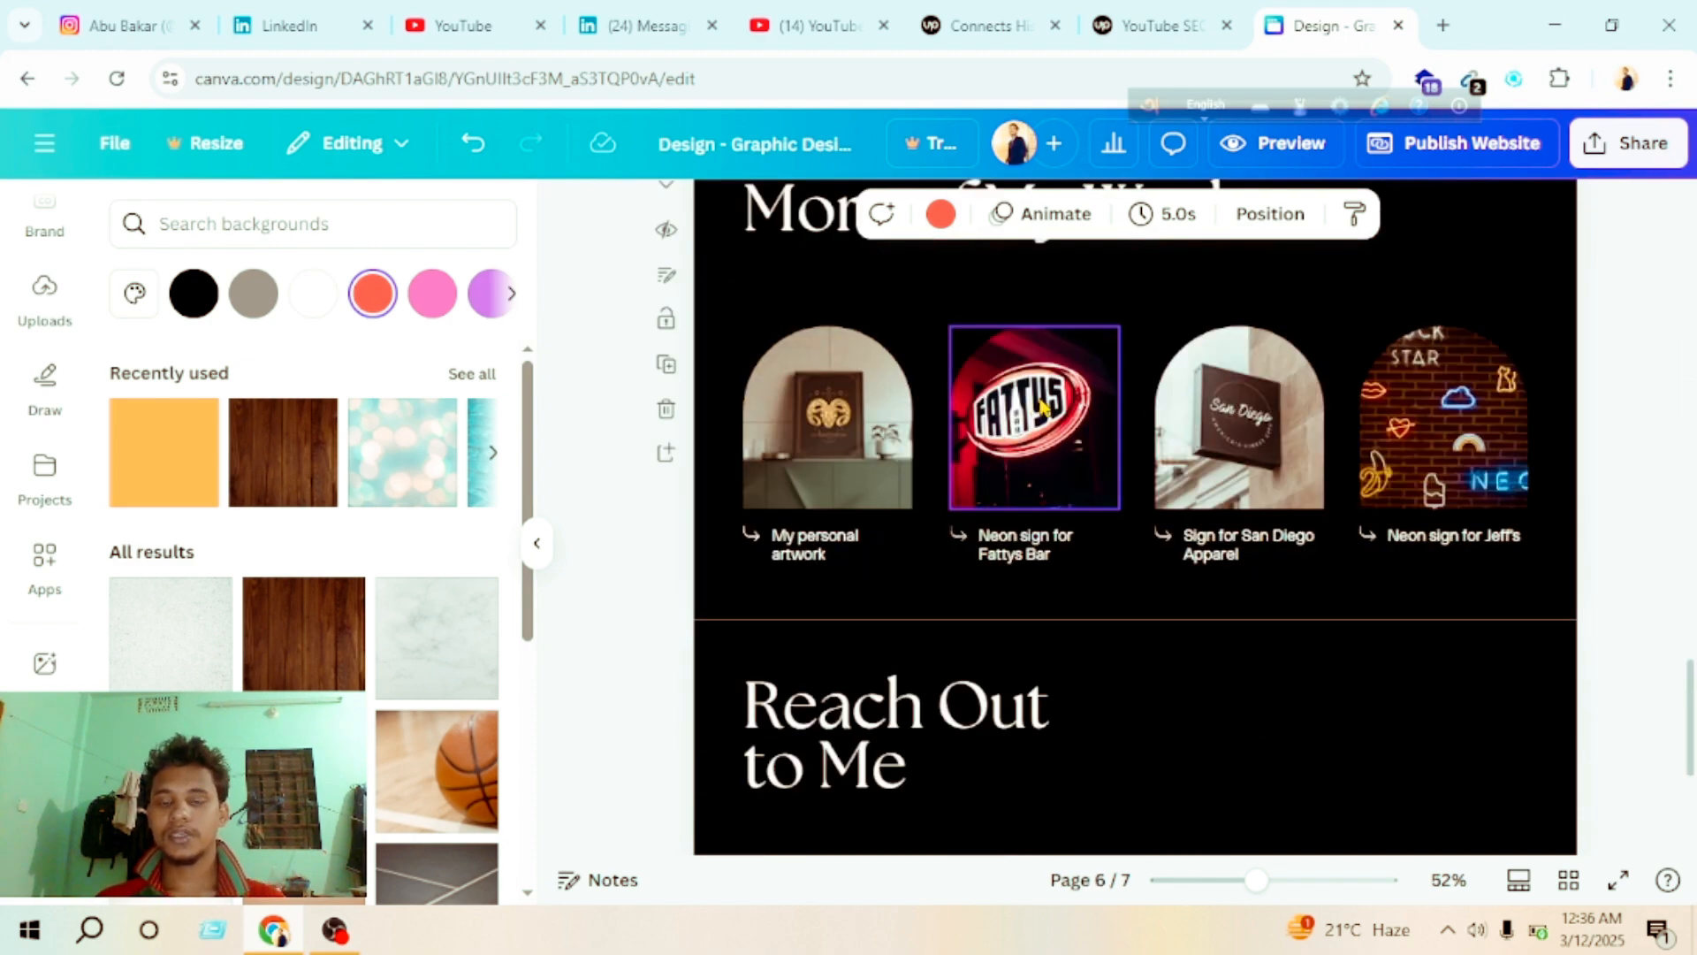
{"action": "scroll", "coordinate": [1043, 407], "scroll_direction": "down", "scroll_amount": 3}
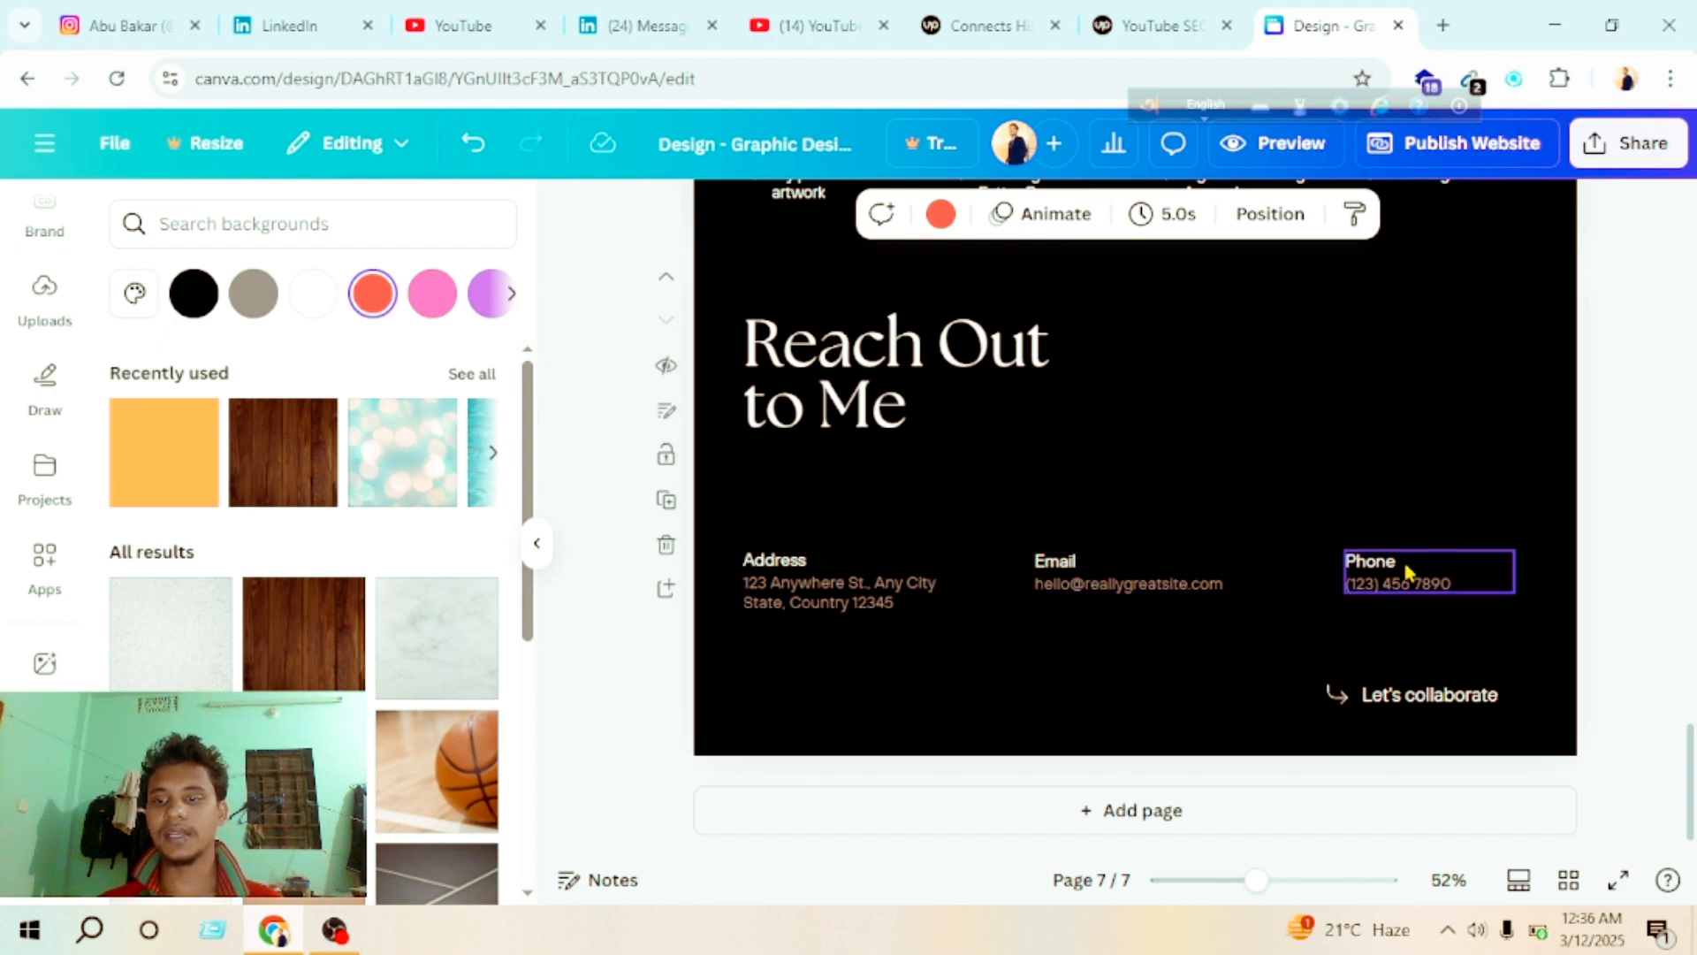
{"action": "scroll", "coordinate": [1296, 565], "scroll_direction": "up", "scroll_amount": 20}
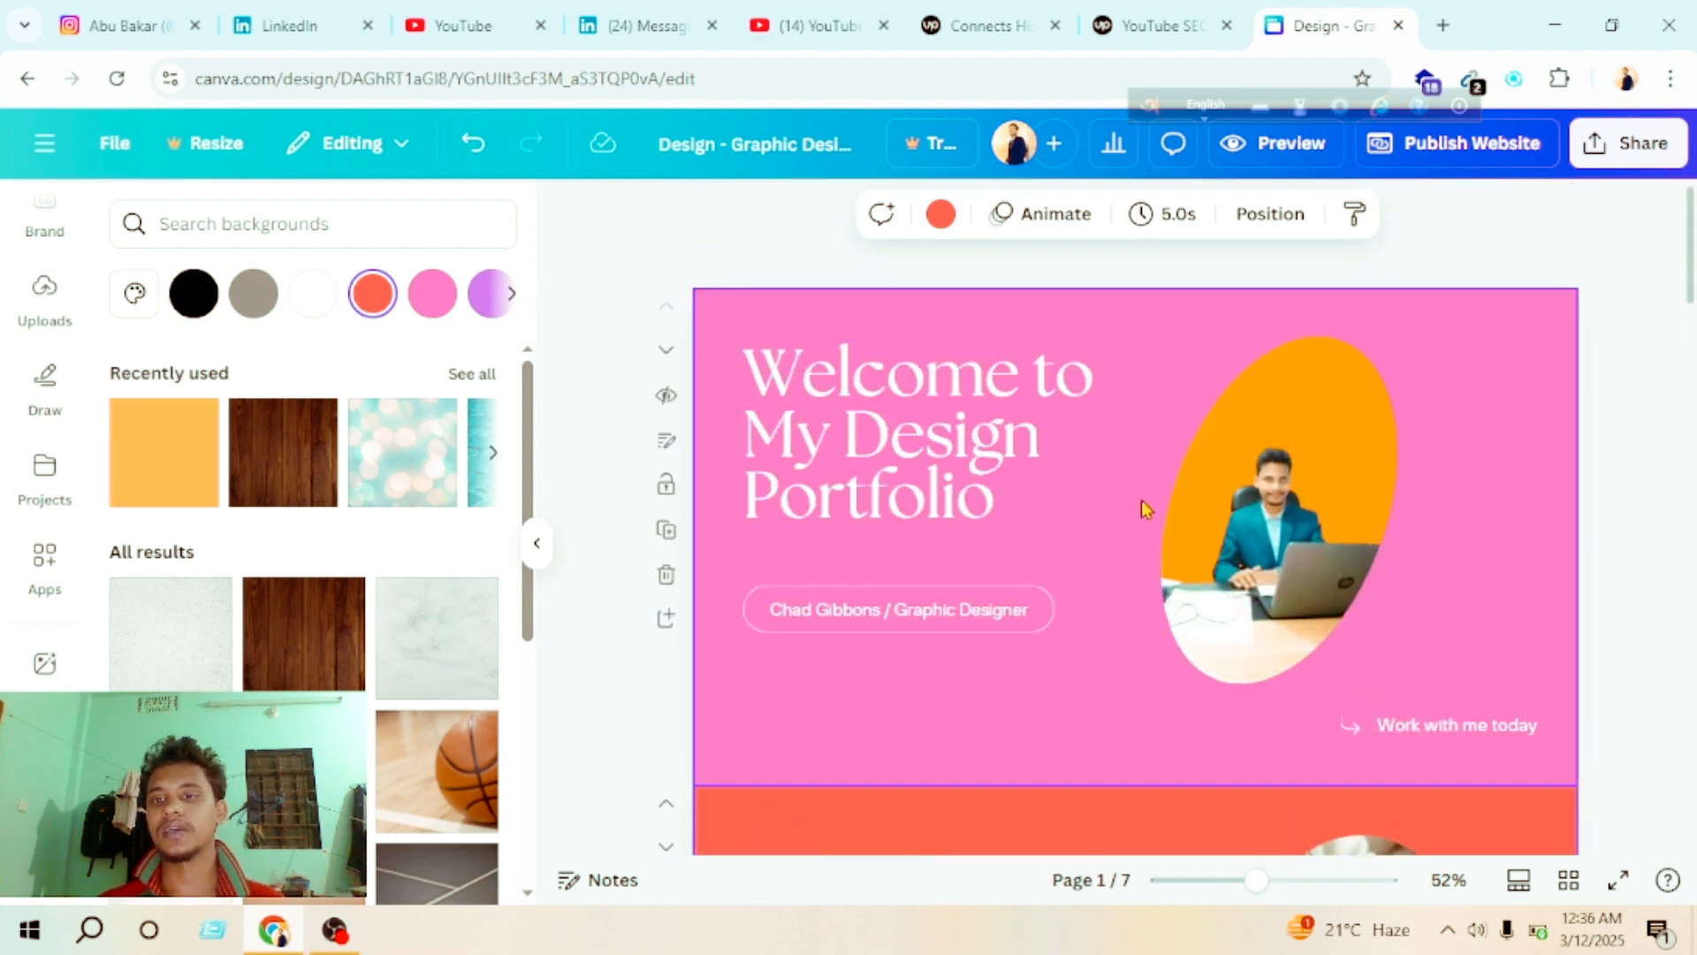
Step: Look over the portfolio website's pages to compare the recolored first two pages with the remaining black ones
{"action": "scroll", "coordinate": [1078, 580], "scroll_direction": "down", "scroll_amount": 6}
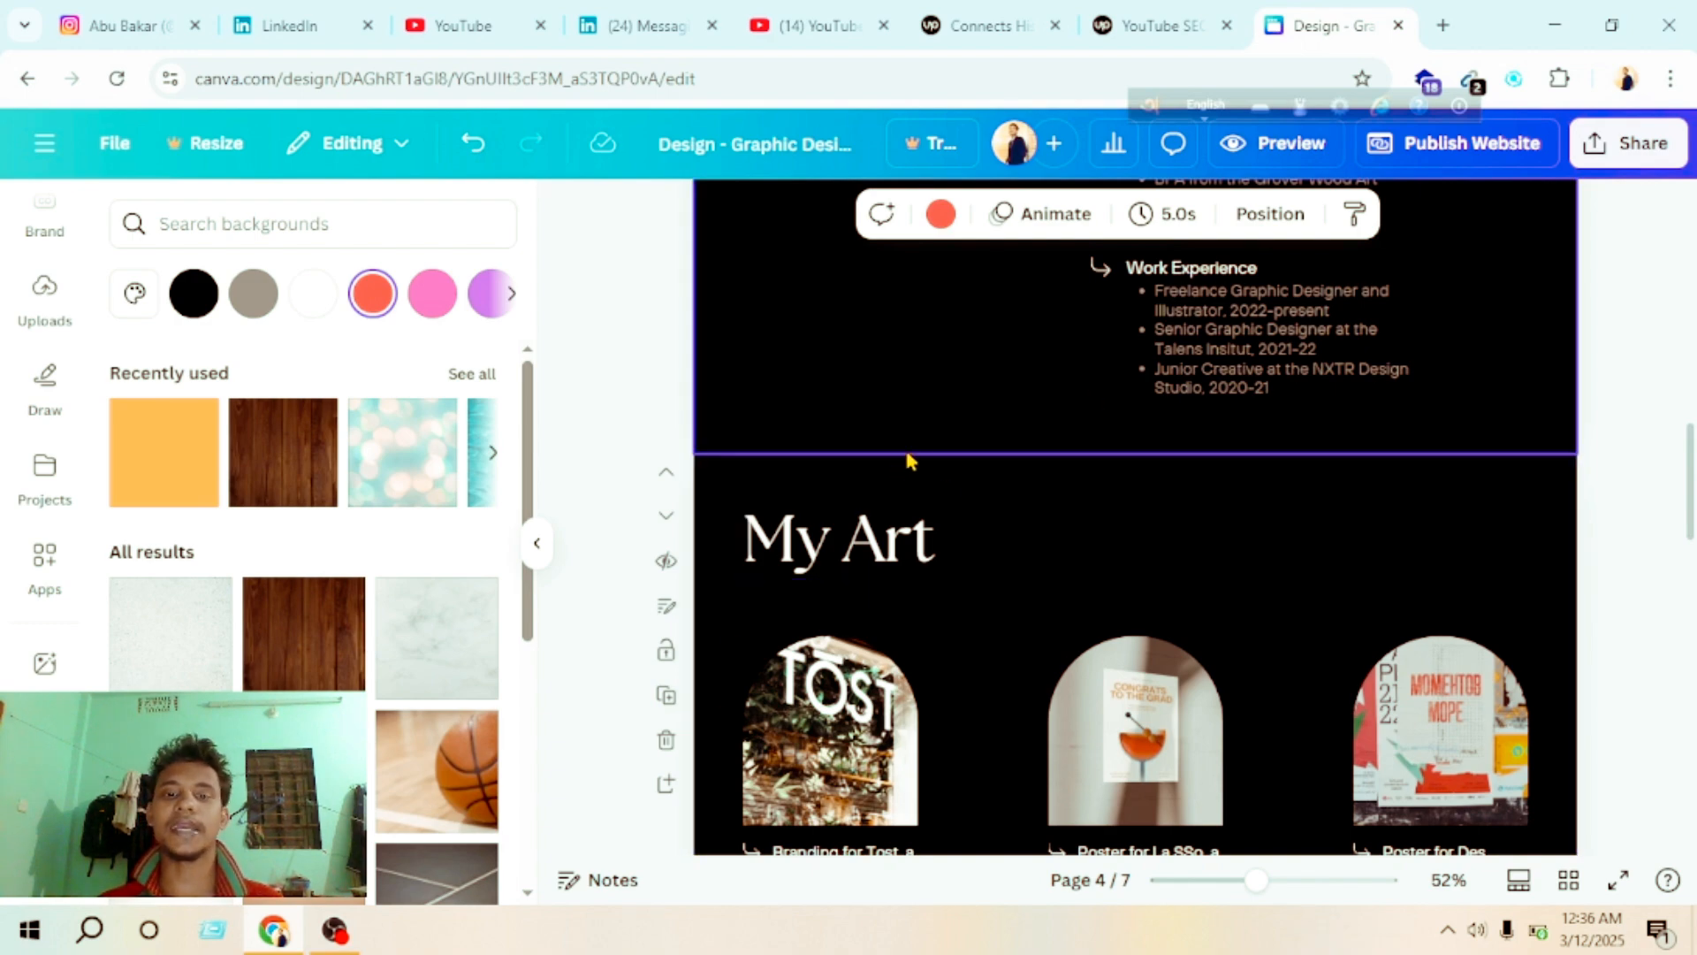
{"action": "scroll", "coordinate": [1046, 447], "scroll_direction": "down", "scroll_amount": 8}
{"action": "scroll", "coordinate": [1057, 447], "scroll_direction": "up", "scroll_amount": 8}
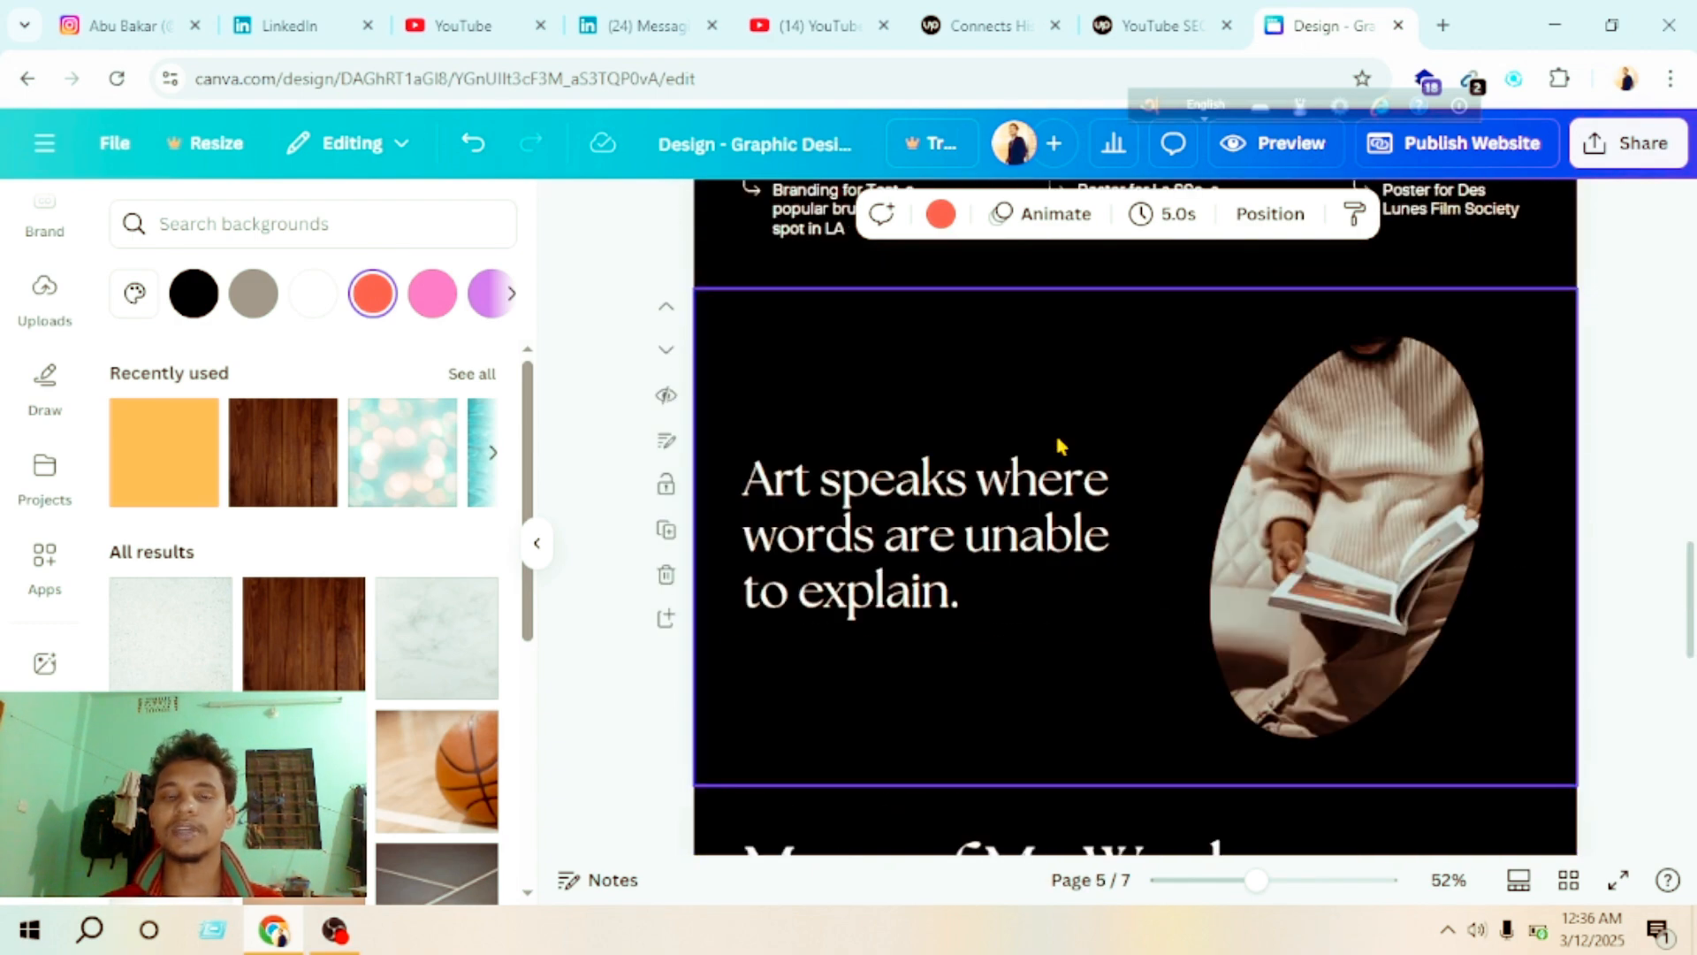
{"action": "scroll", "coordinate": [1022, 436], "scroll_direction": "up", "scroll_amount": 10}
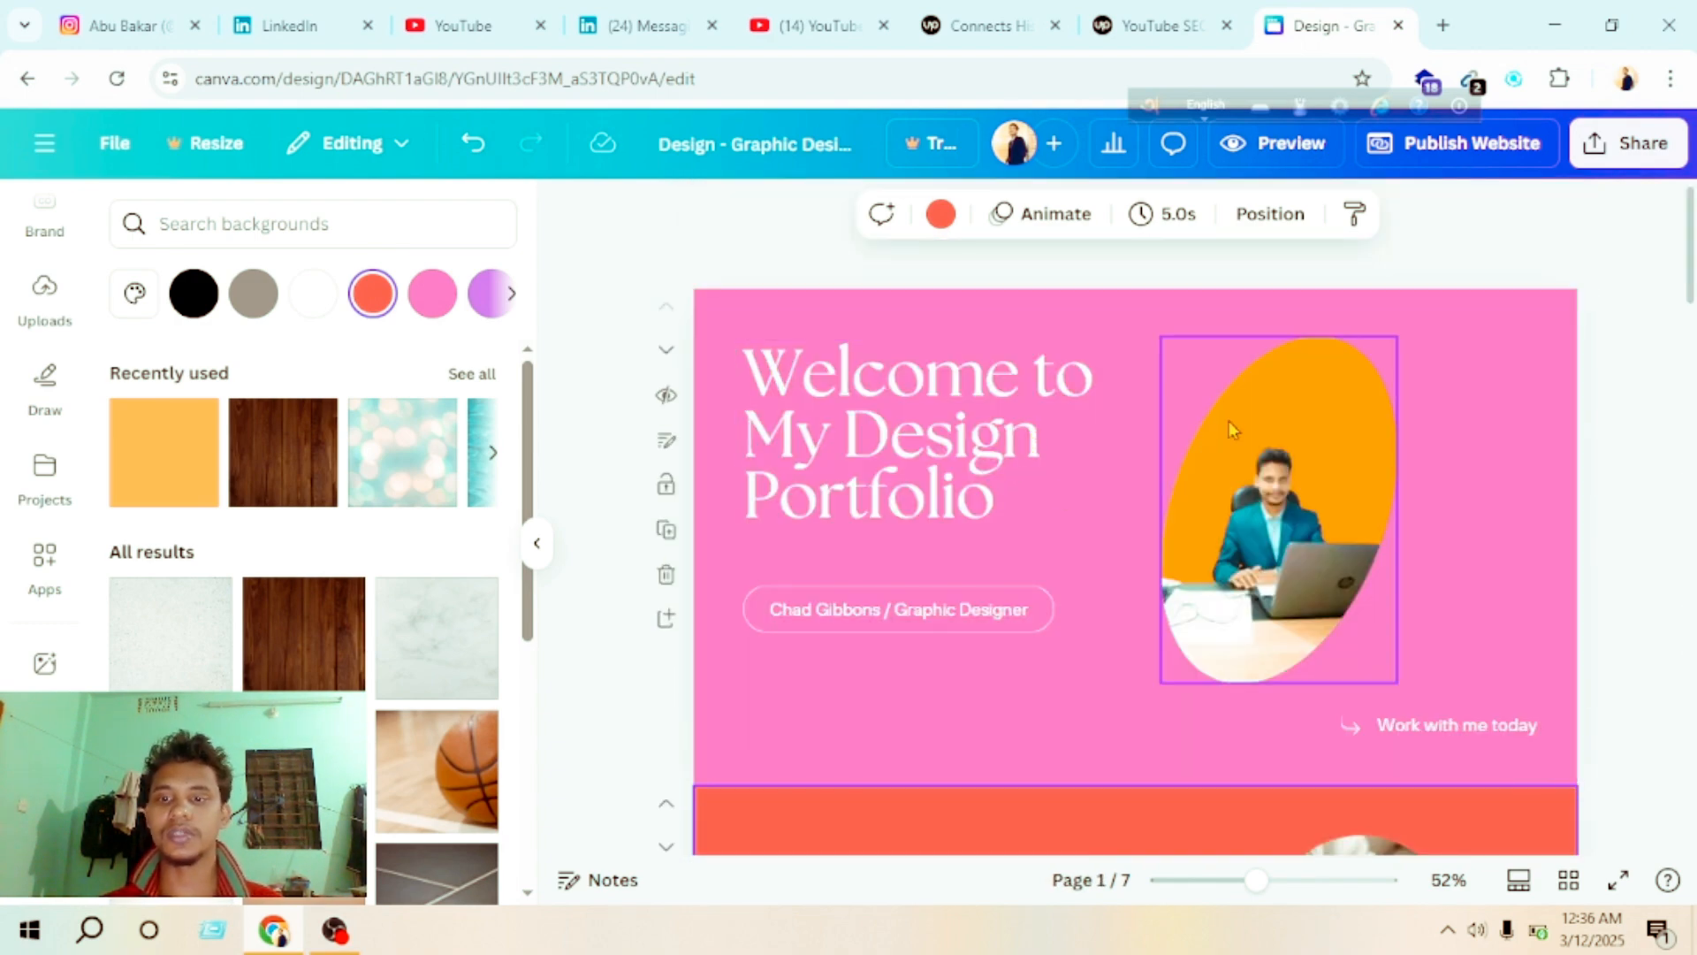
{"action": "scroll", "coordinate": [1219, 428], "scroll_direction": "down", "scroll_amount": 4}
{"action": "scroll", "coordinate": [1022, 701], "scroll_direction": "down", "scroll_amount": 6}
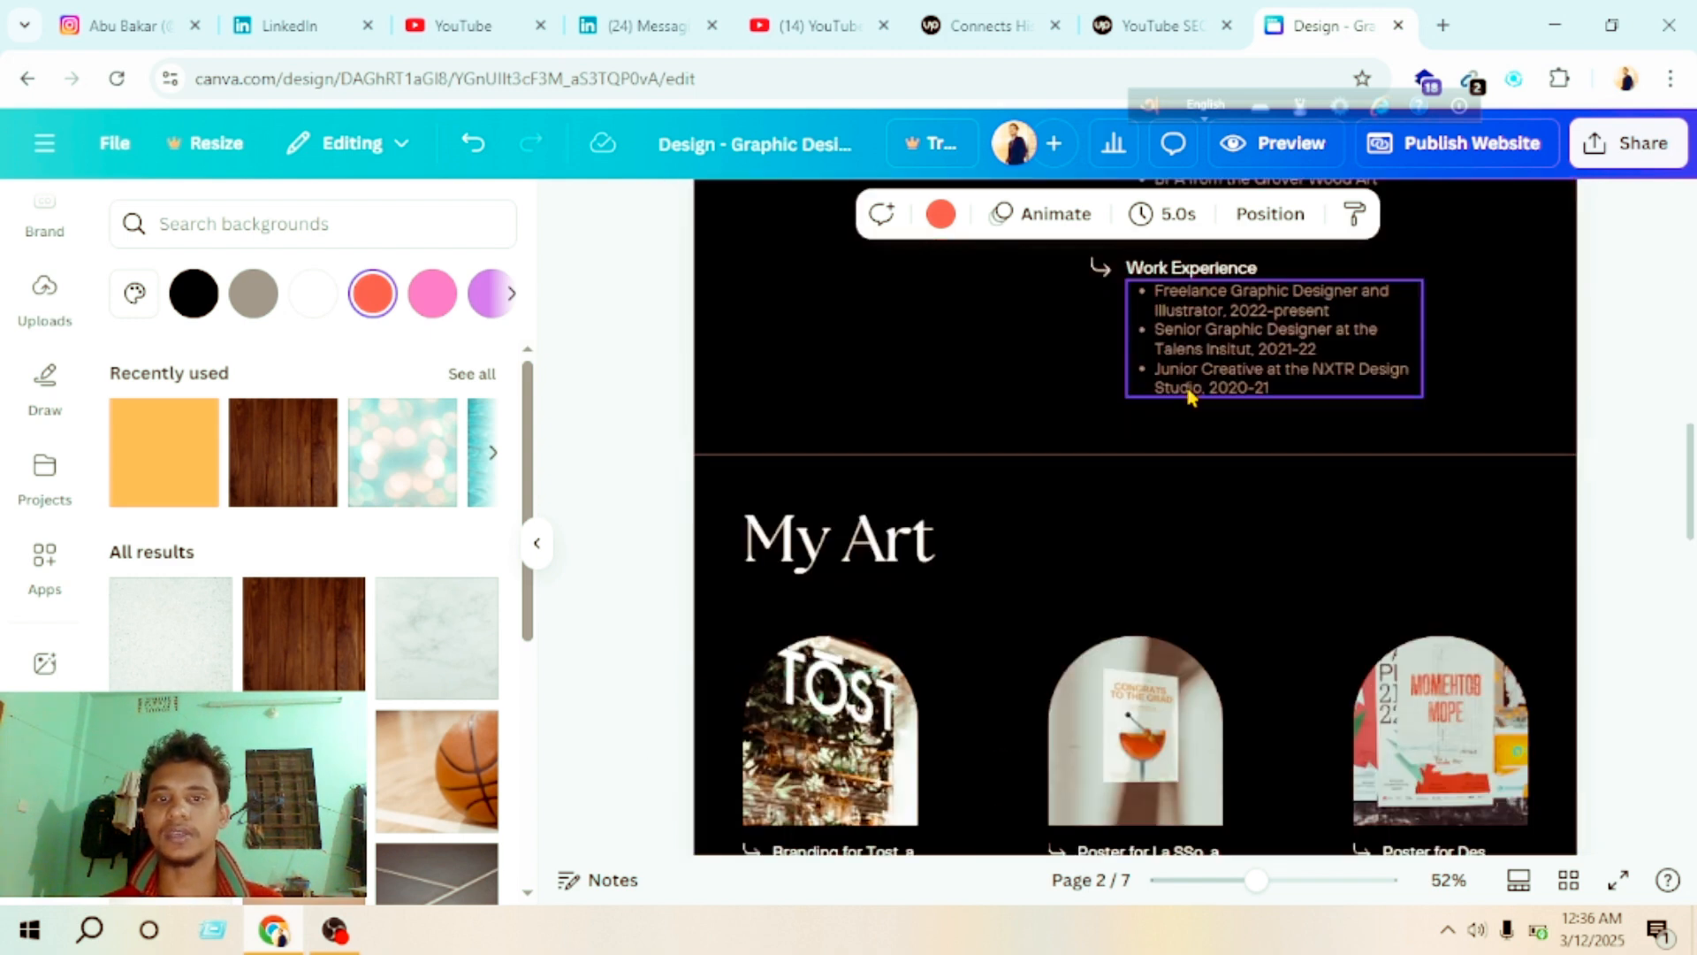
{"action": "scroll", "coordinate": [1186, 389], "scroll_direction": "up", "scroll_amount": 8}
Step: Preview the website in desktop view and look through it from the welcome section to the contact section
{"action": "left_click", "coordinate": [1269, 152]}
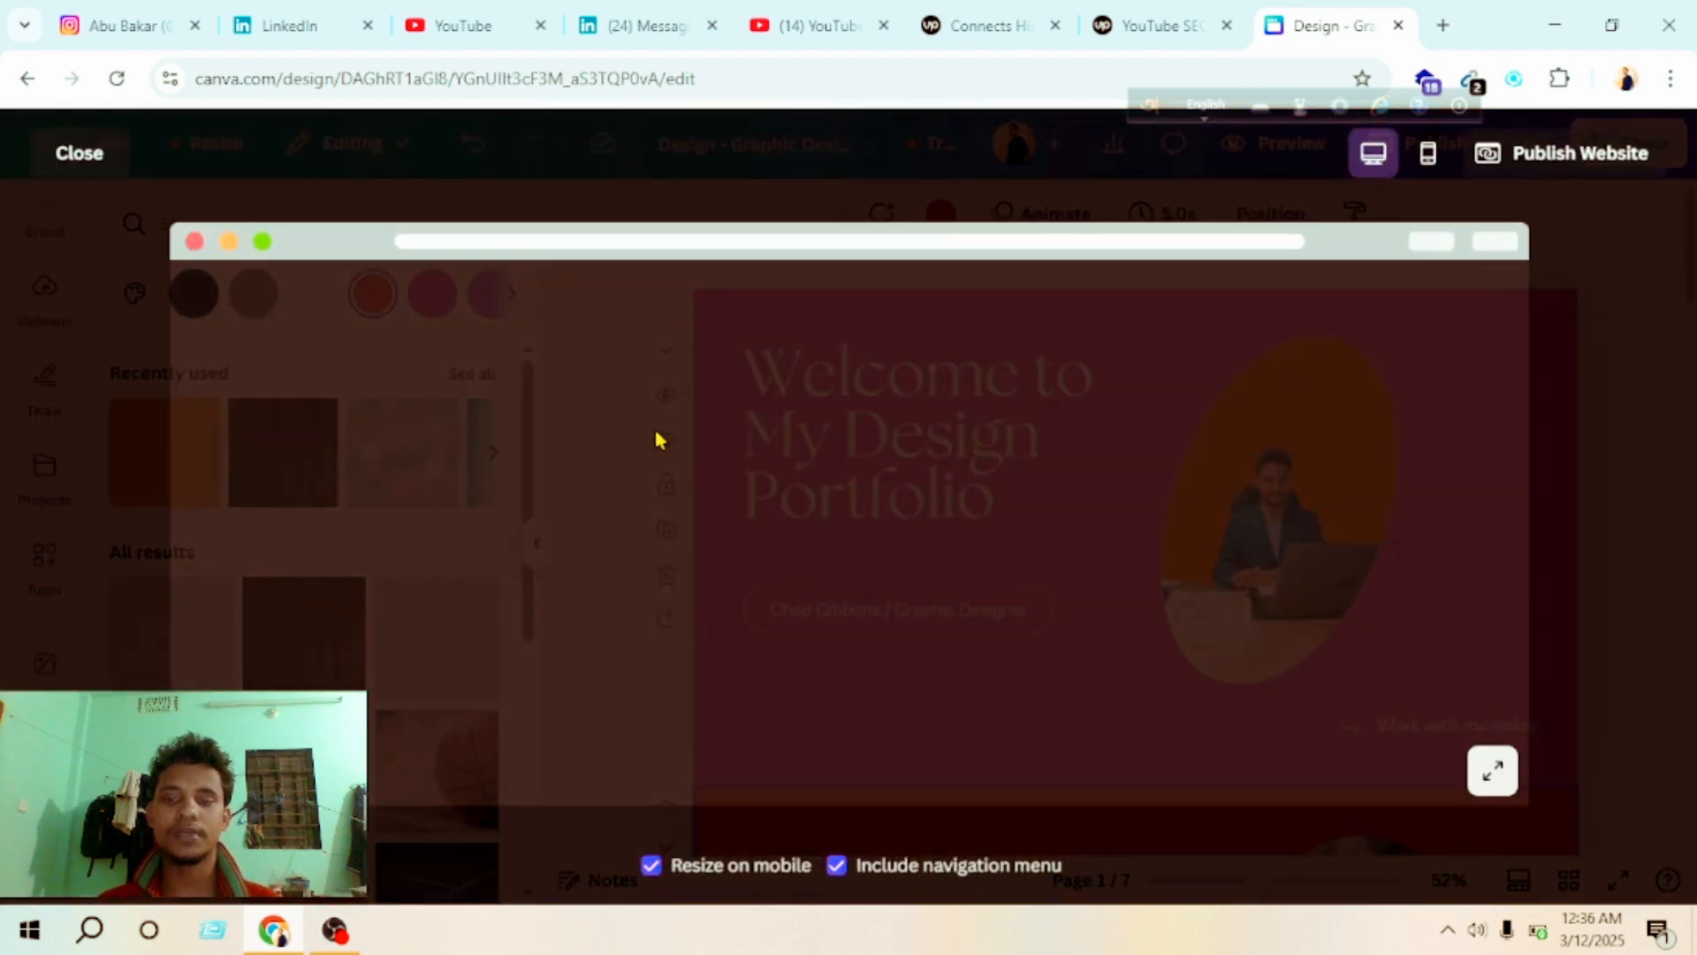
{"action": "scroll", "coordinate": [913, 446], "scroll_direction": "down", "scroll_amount": 15}
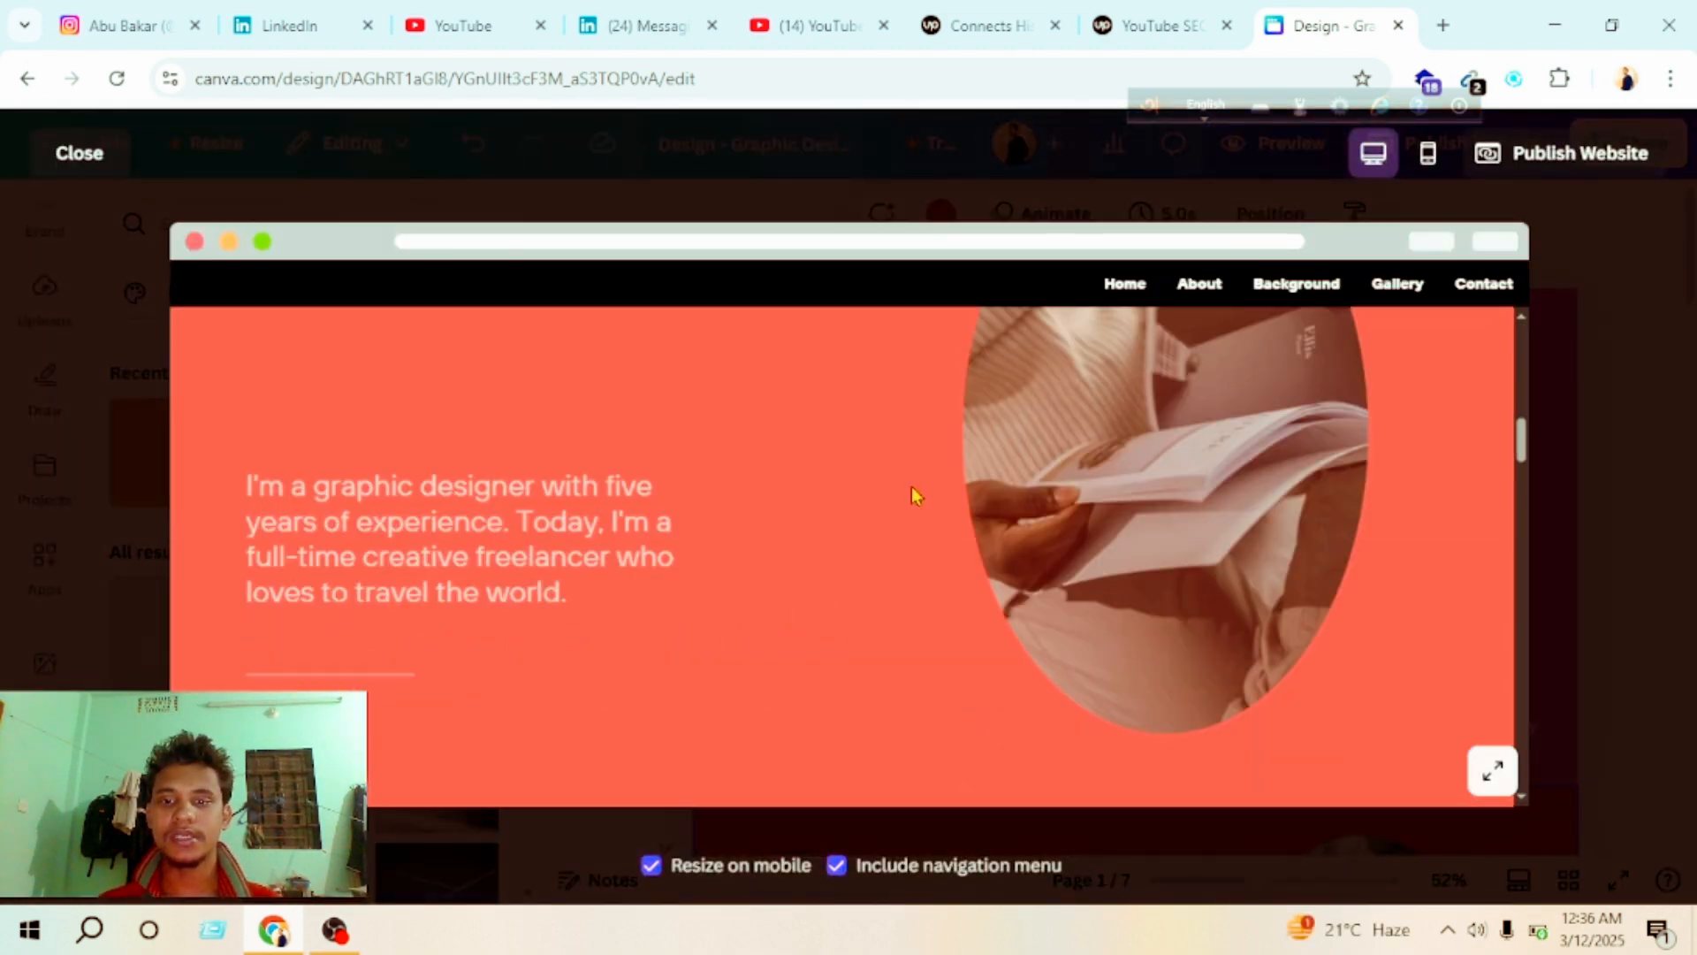
{"action": "scroll", "coordinate": [913, 495], "scroll_direction": "down", "scroll_amount": 10}
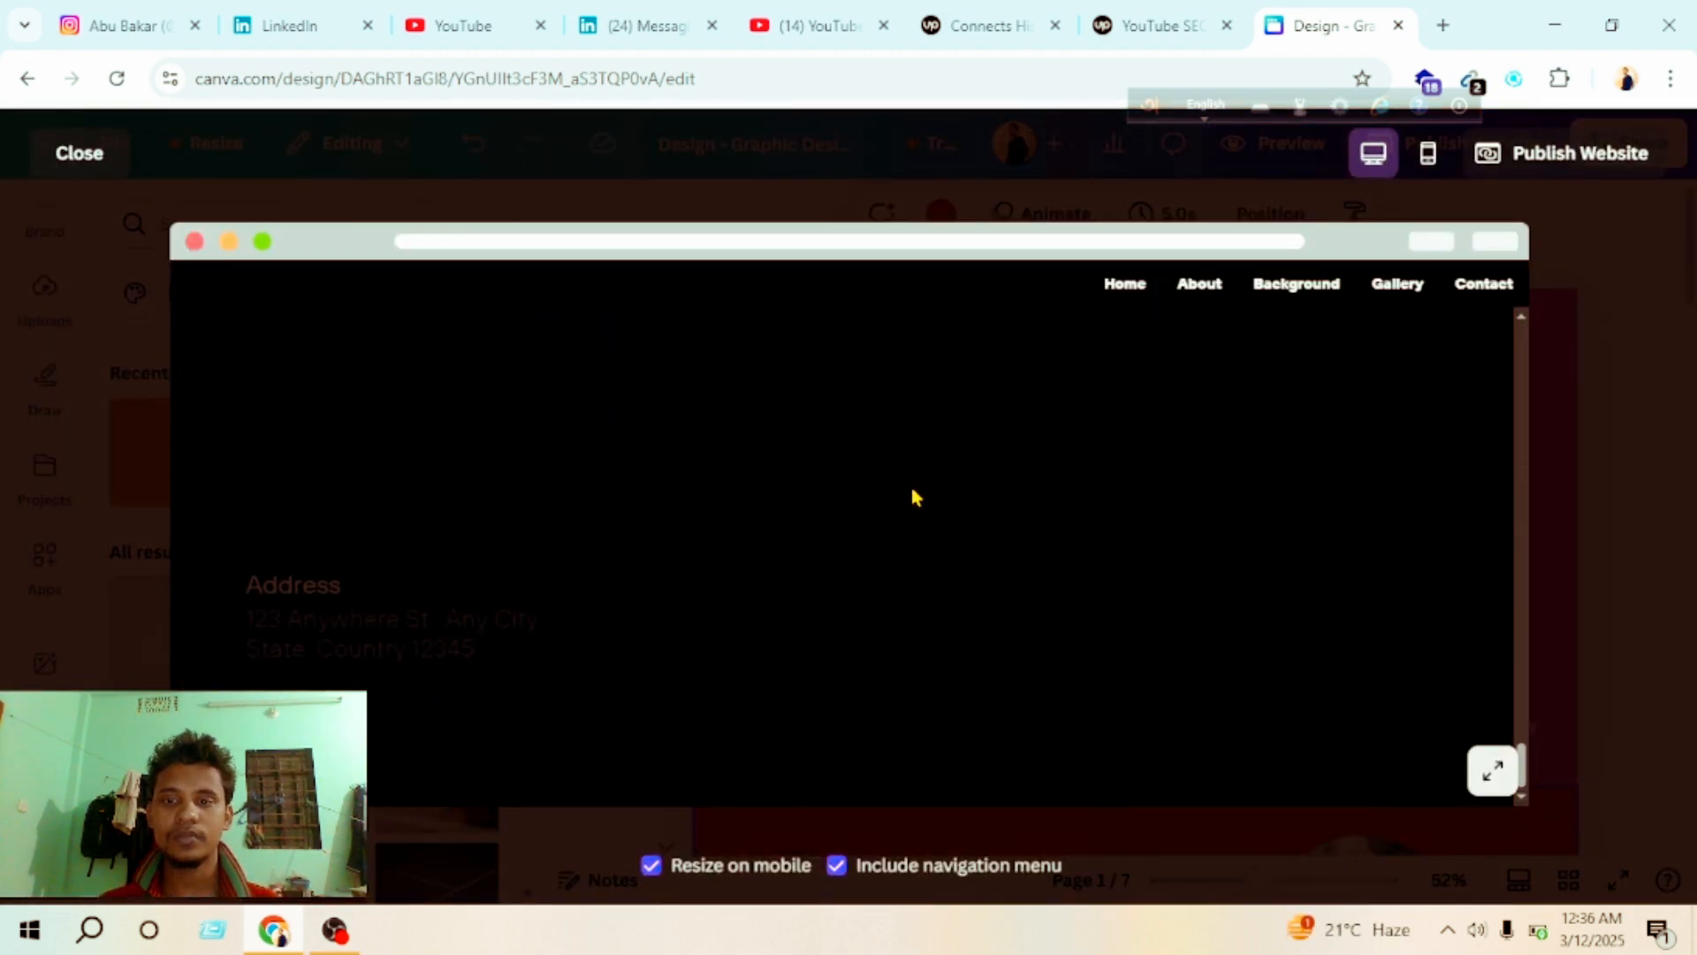
{"action": "scroll", "coordinate": [989, 489], "scroll_direction": "up", "scroll_amount": 6}
{"action": "scroll", "coordinate": [989, 489], "scroll_direction": "up", "scroll_amount": 10}
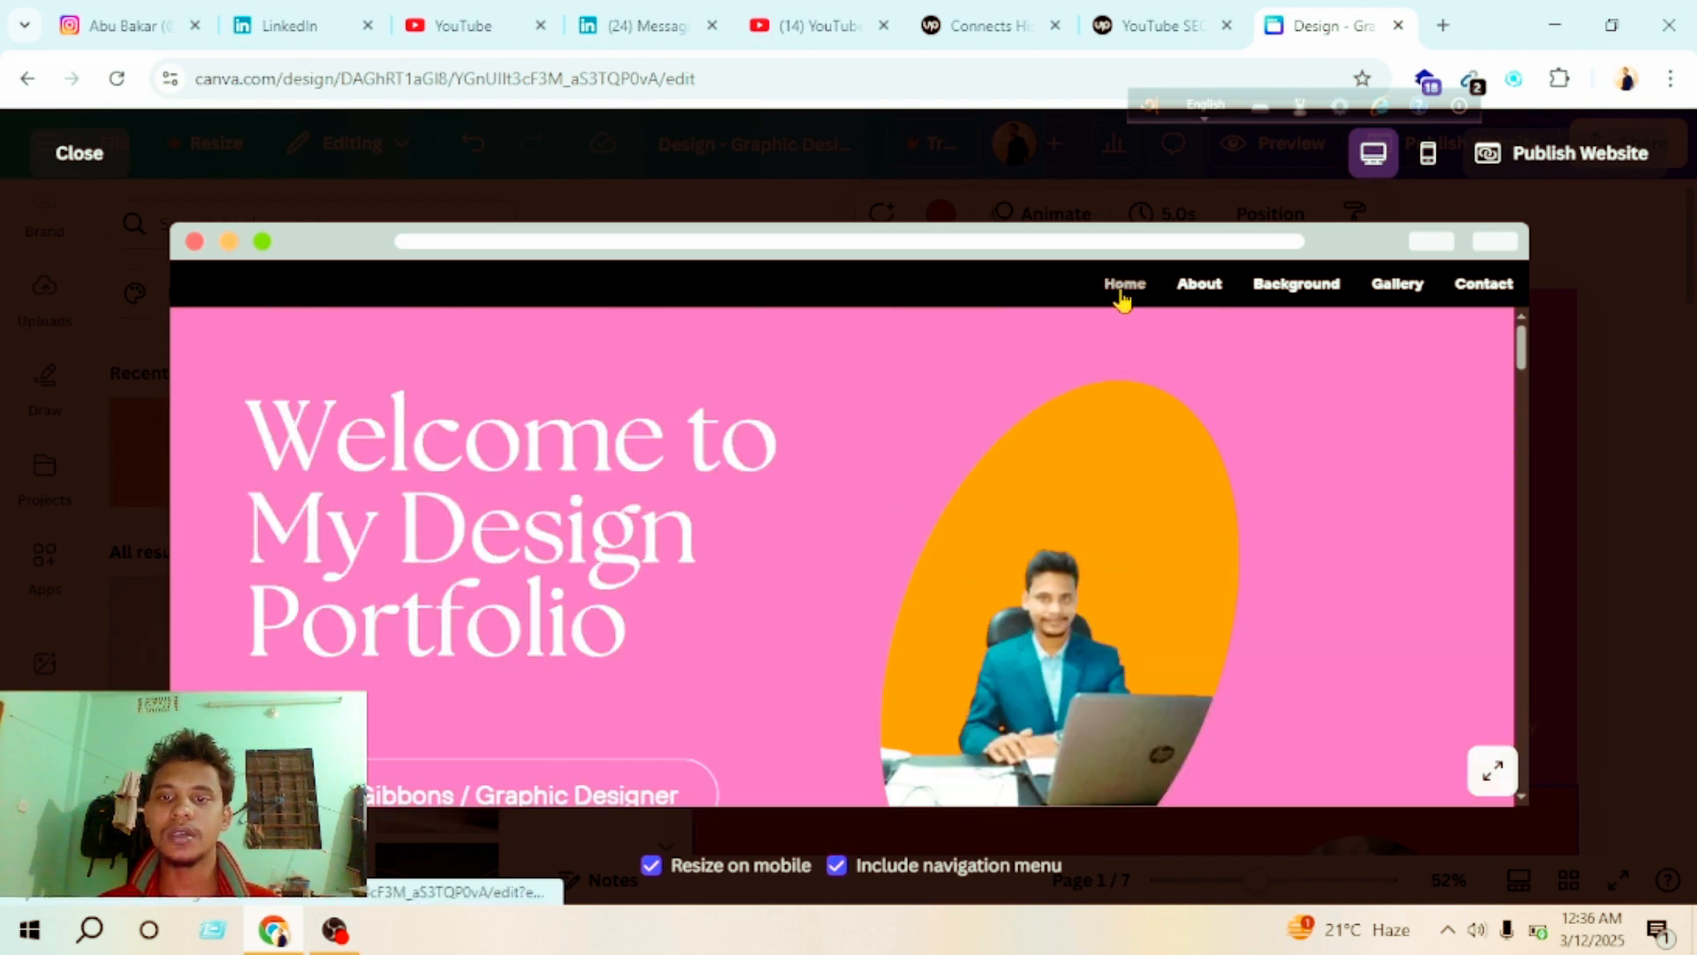
Step: Turn the navigation menu off in the website preview and turn it back on
{"action": "scroll", "coordinate": [939, 491], "scroll_direction": "down", "scroll_amount": 10}
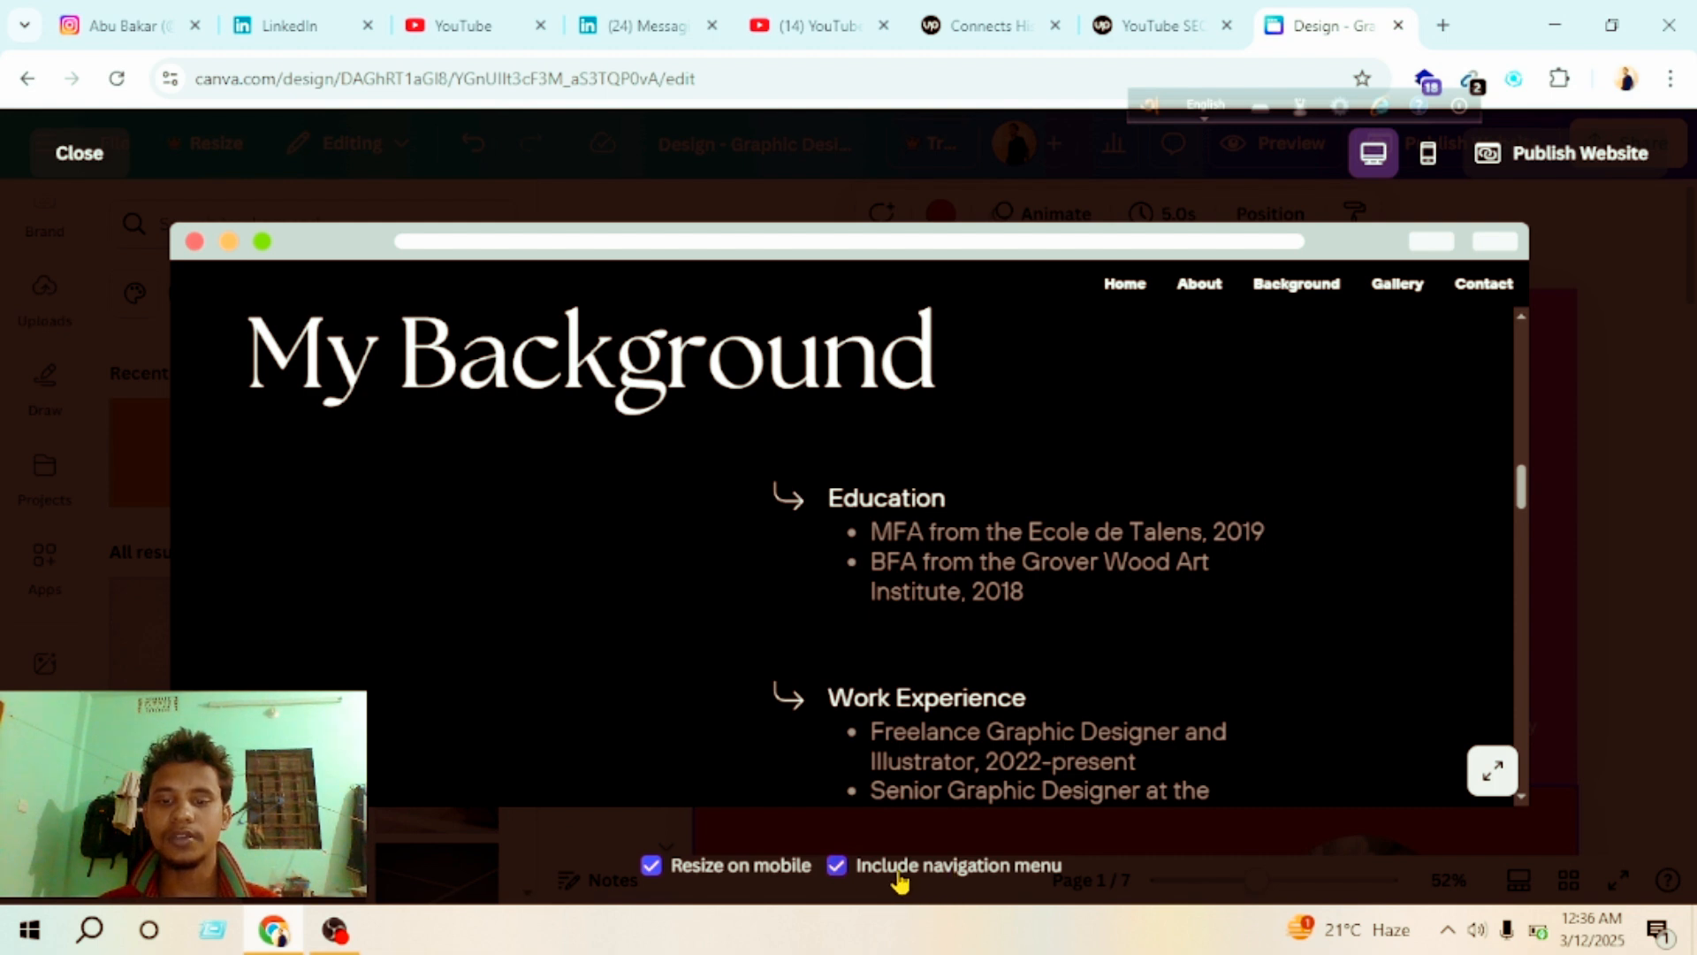
{"action": "left_click", "coordinate": [836, 866]}
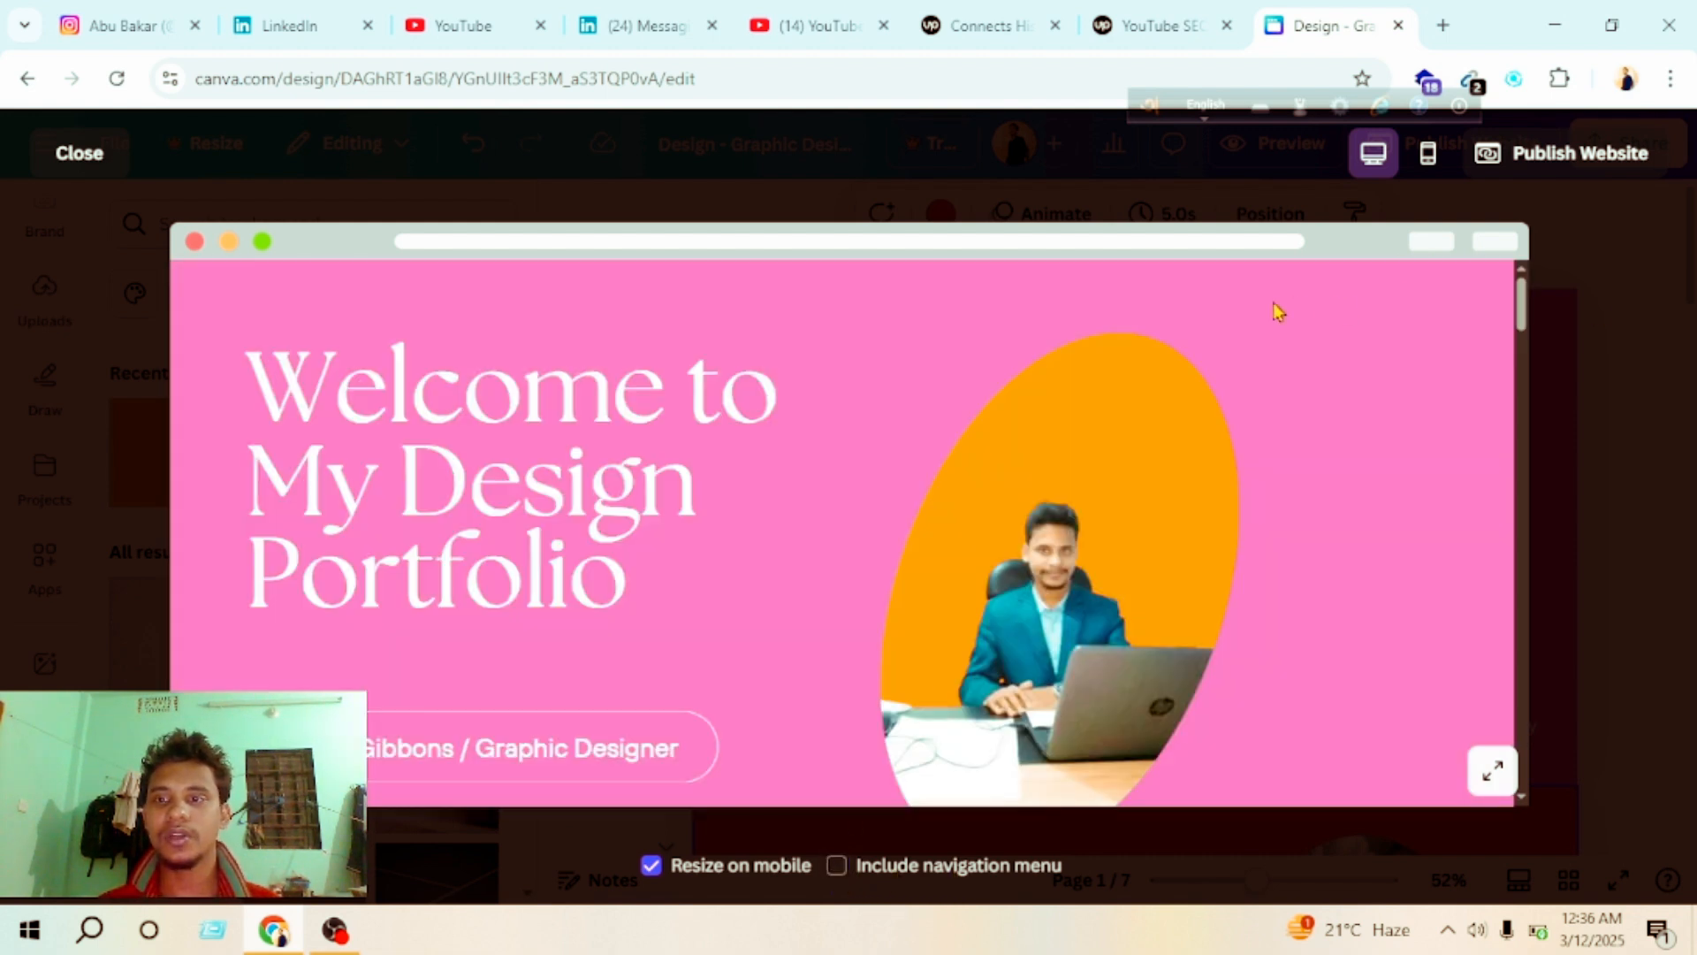
{"action": "left_click", "coordinate": [836, 867]}
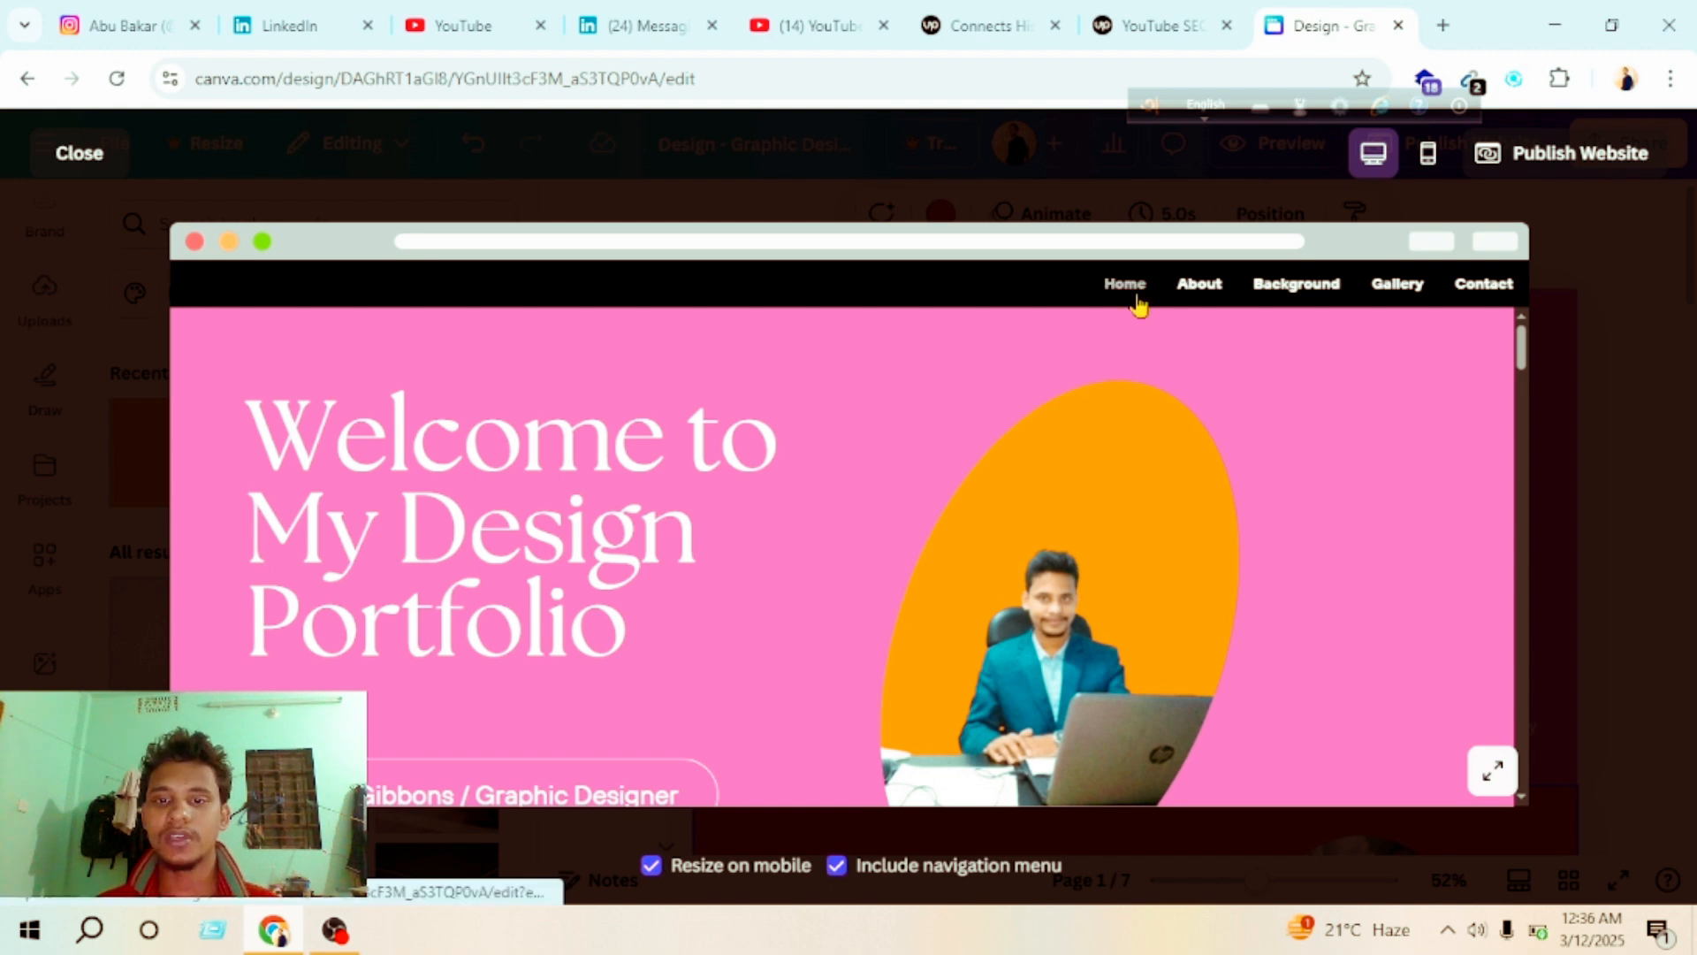
Step: Test the preview's About, Background, Gallery and Contact navigation links and return to the editor
{"action": "left_click", "coordinate": [1186, 293]}
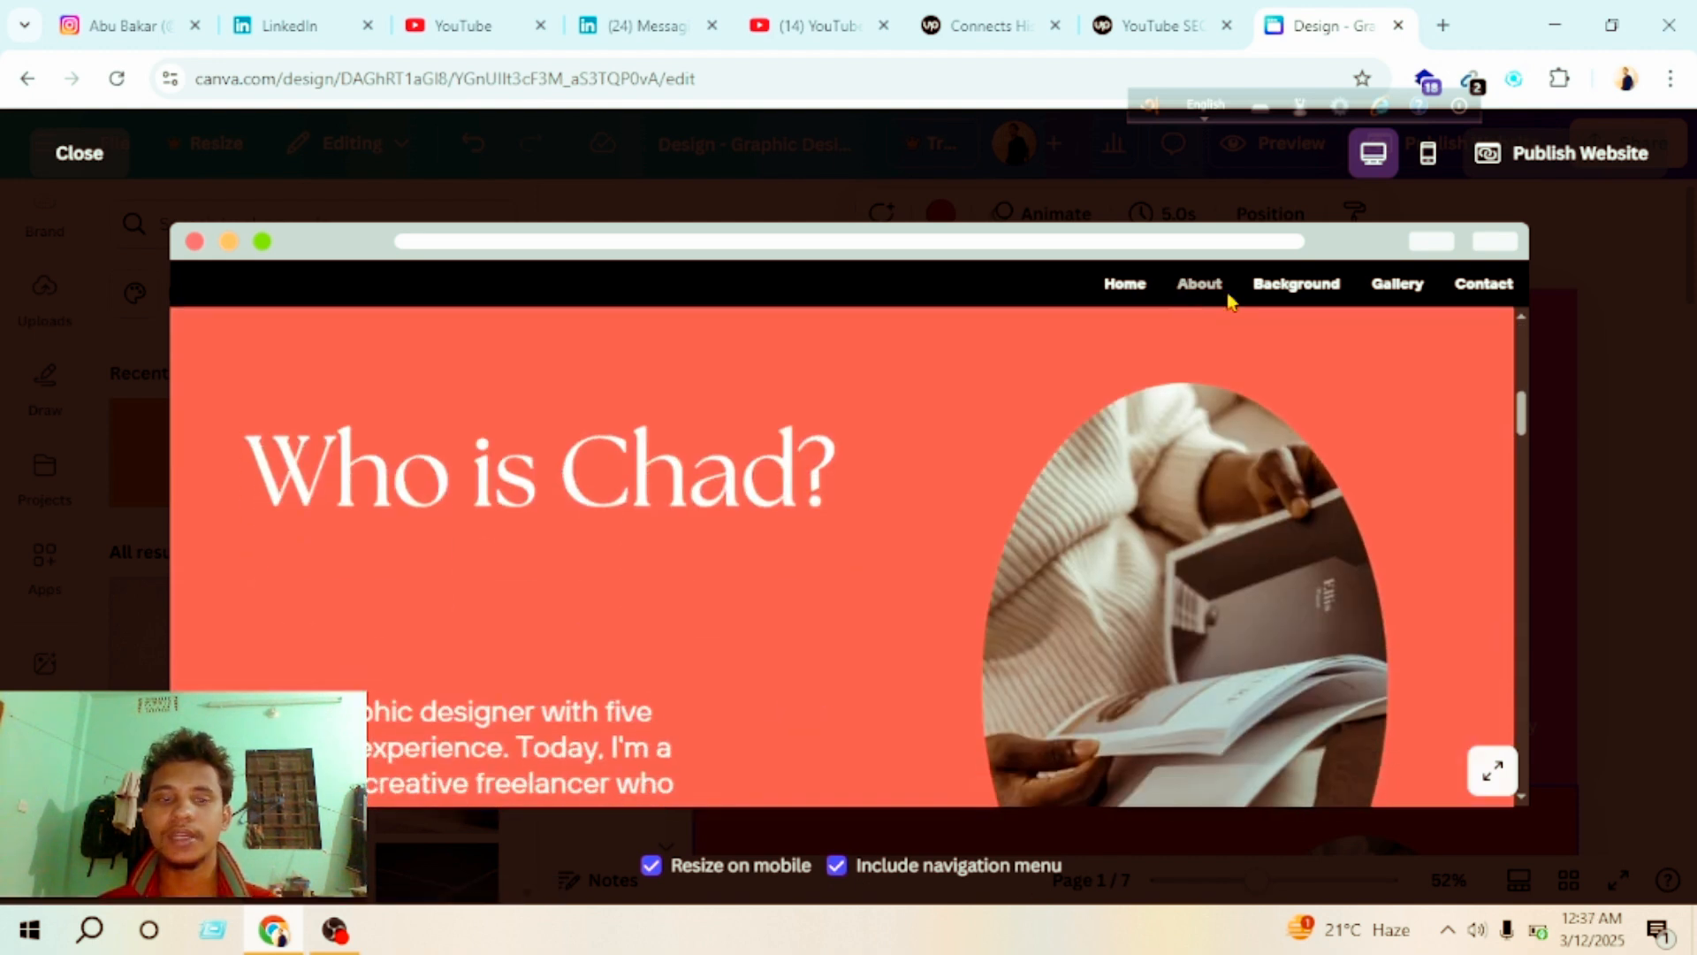
{"action": "left_click", "coordinate": [1275, 301]}
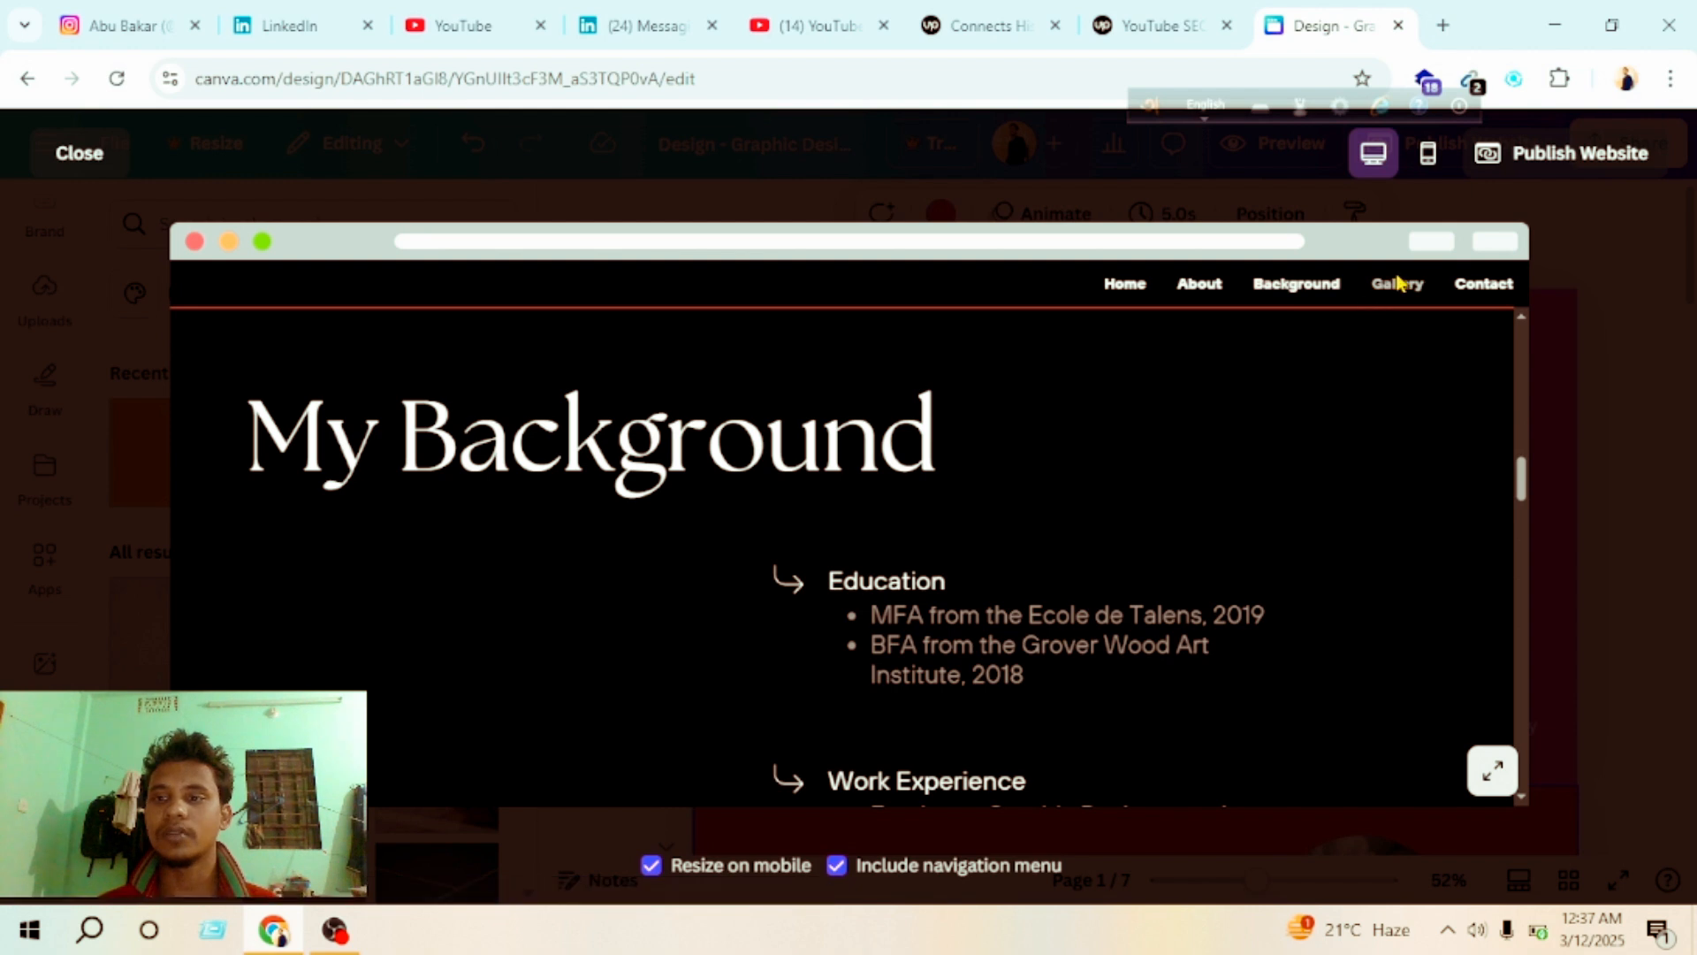
{"action": "left_click", "coordinate": [1453, 288]}
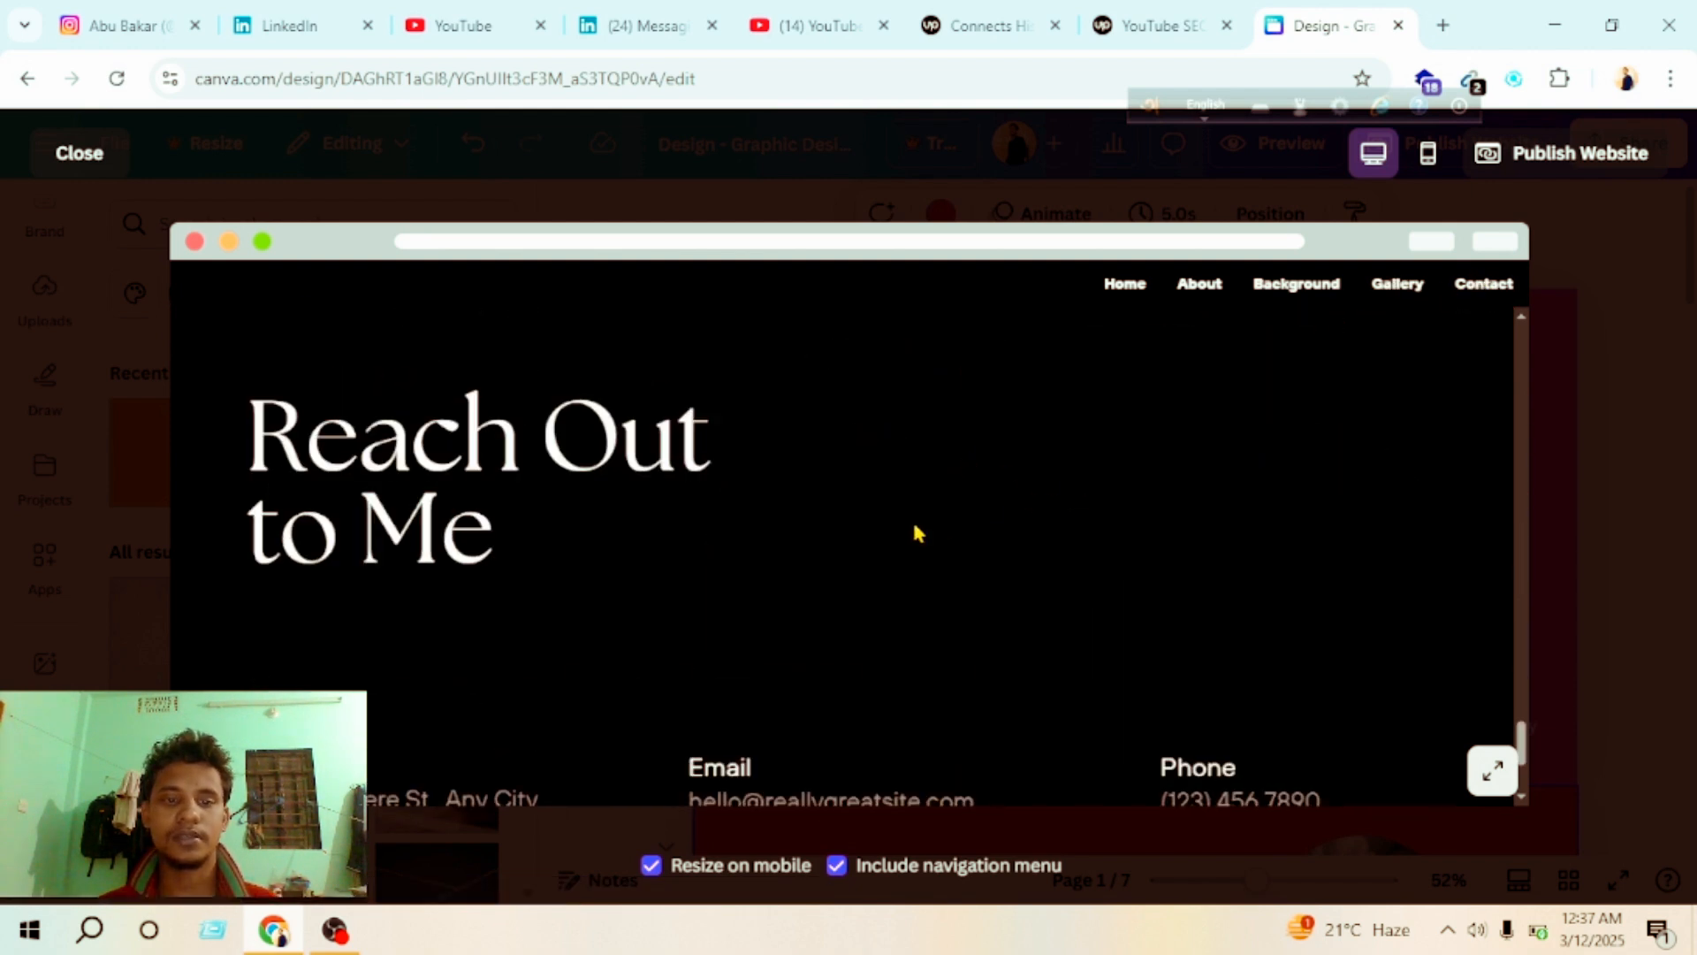
{"action": "scroll", "coordinate": [916, 533], "scroll_direction": "down", "scroll_amount": 3}
{"action": "scroll", "coordinate": [828, 524], "scroll_direction": "up", "scroll_amount": 20}
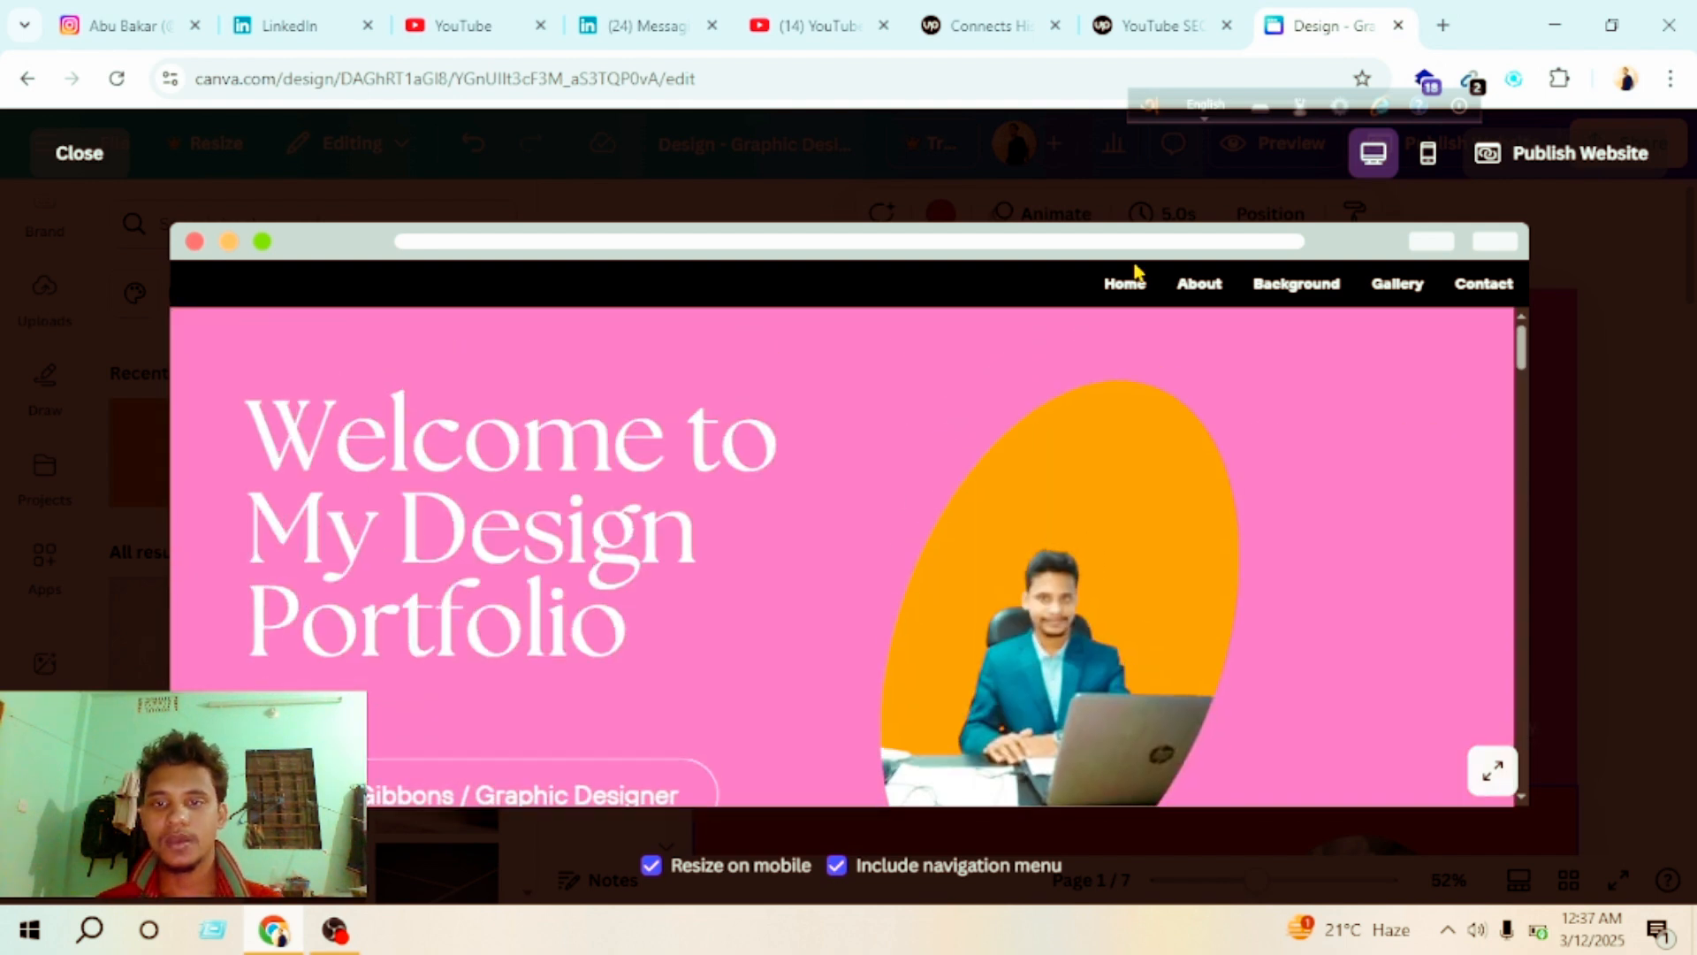
{"action": "left_click", "coordinate": [1296, 285]}
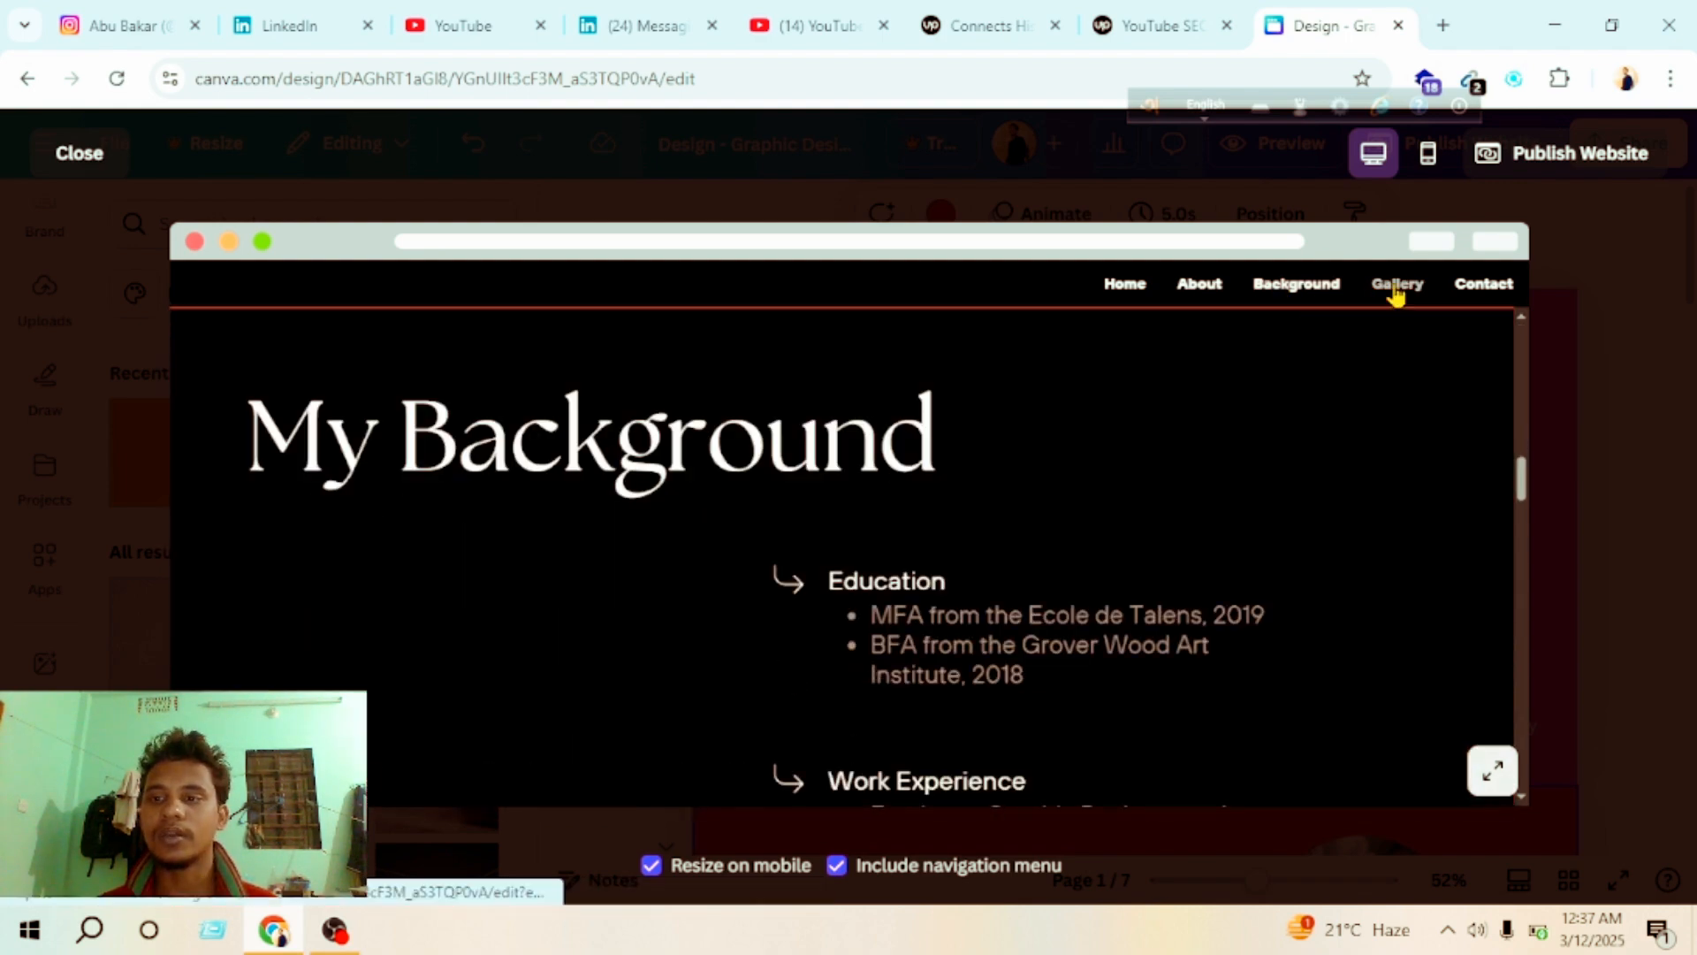
{"action": "left_click", "coordinate": [1395, 285]}
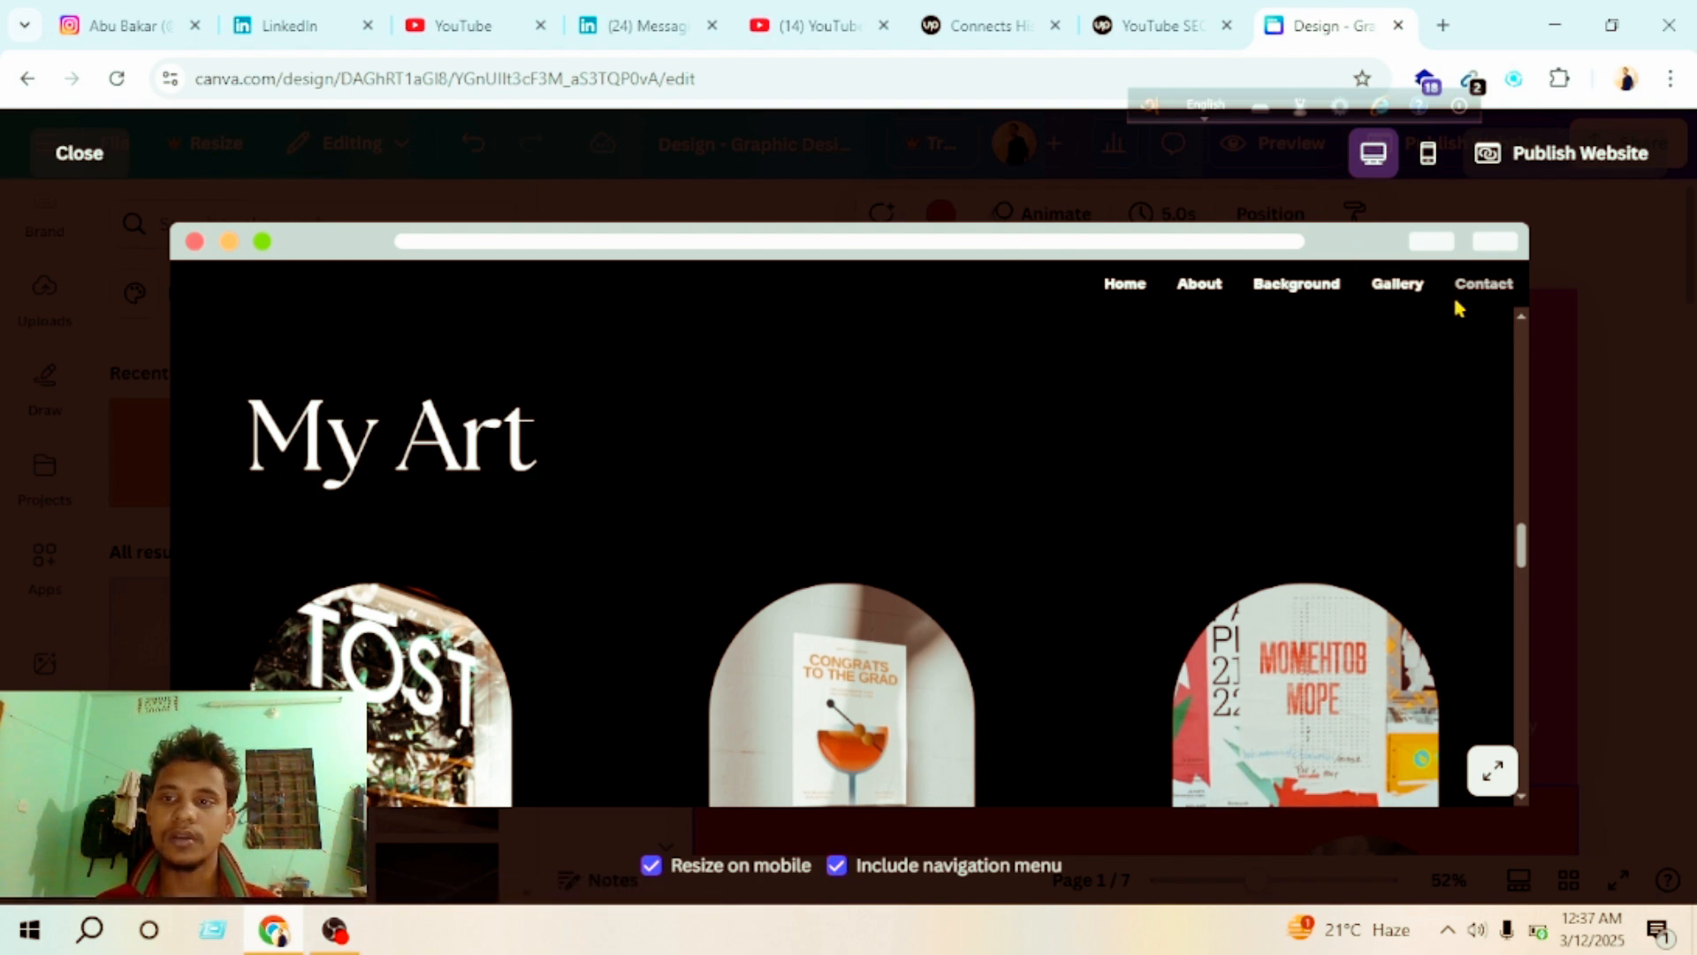
{"action": "scroll", "coordinate": [418, 664], "scroll_direction": "down", "scroll_amount": 10}
{"action": "scroll", "coordinate": [359, 651], "scroll_direction": "up", "scroll_amount": 7}
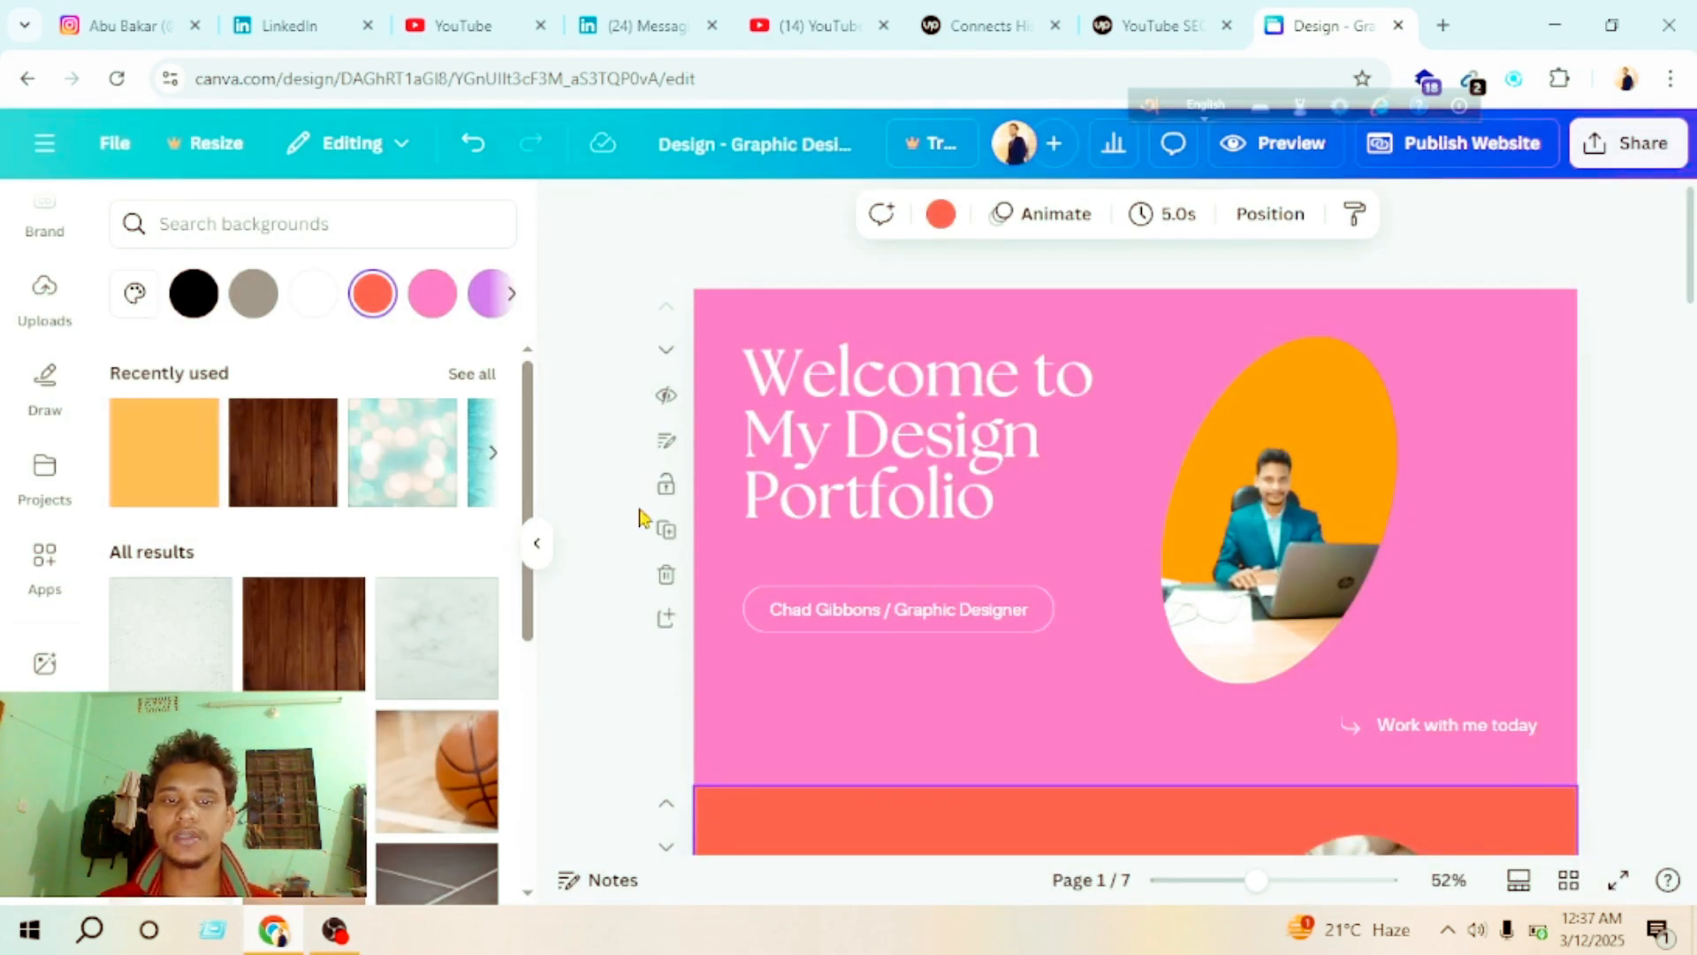
Step: Open the page notes and rename the fourth page, headed "My Art", as Portfolio
{"action": "scroll", "coordinate": [672, 593], "scroll_direction": "down", "scroll_amount": 5}
{"action": "left_click", "coordinate": [597, 880]}
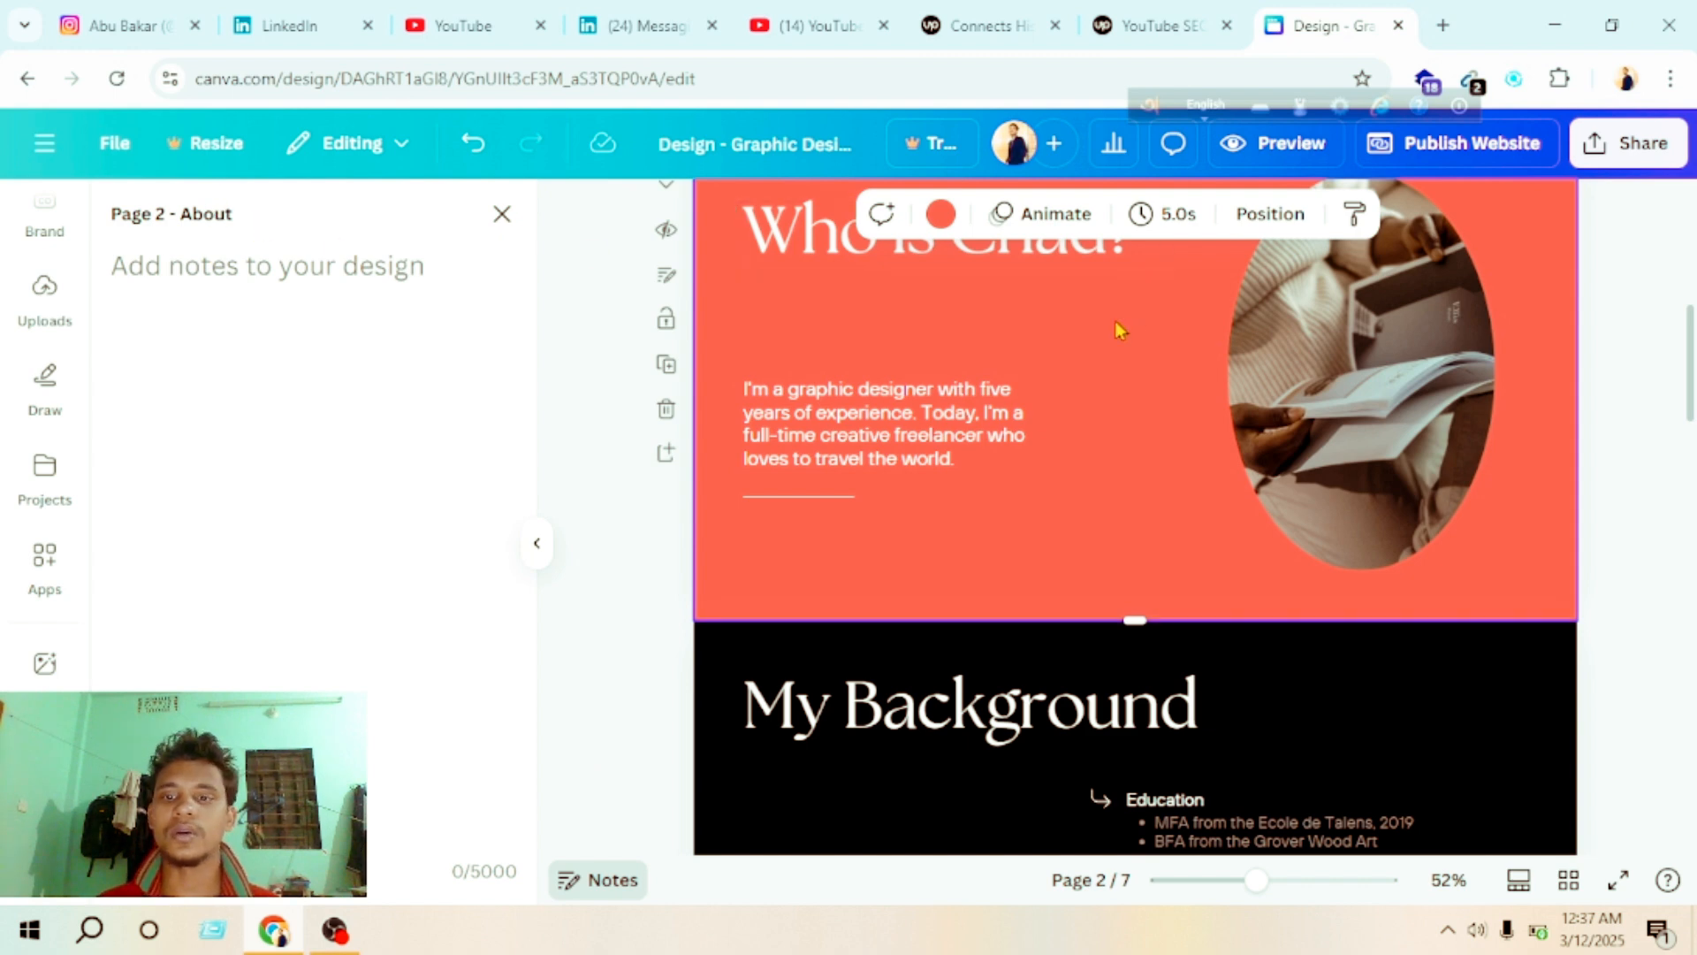
{"action": "scroll", "coordinate": [1041, 486], "scroll_direction": "down", "scroll_amount": 3}
{"action": "scroll", "coordinate": [1043, 487], "scroll_direction": "up", "scroll_amount": 9}
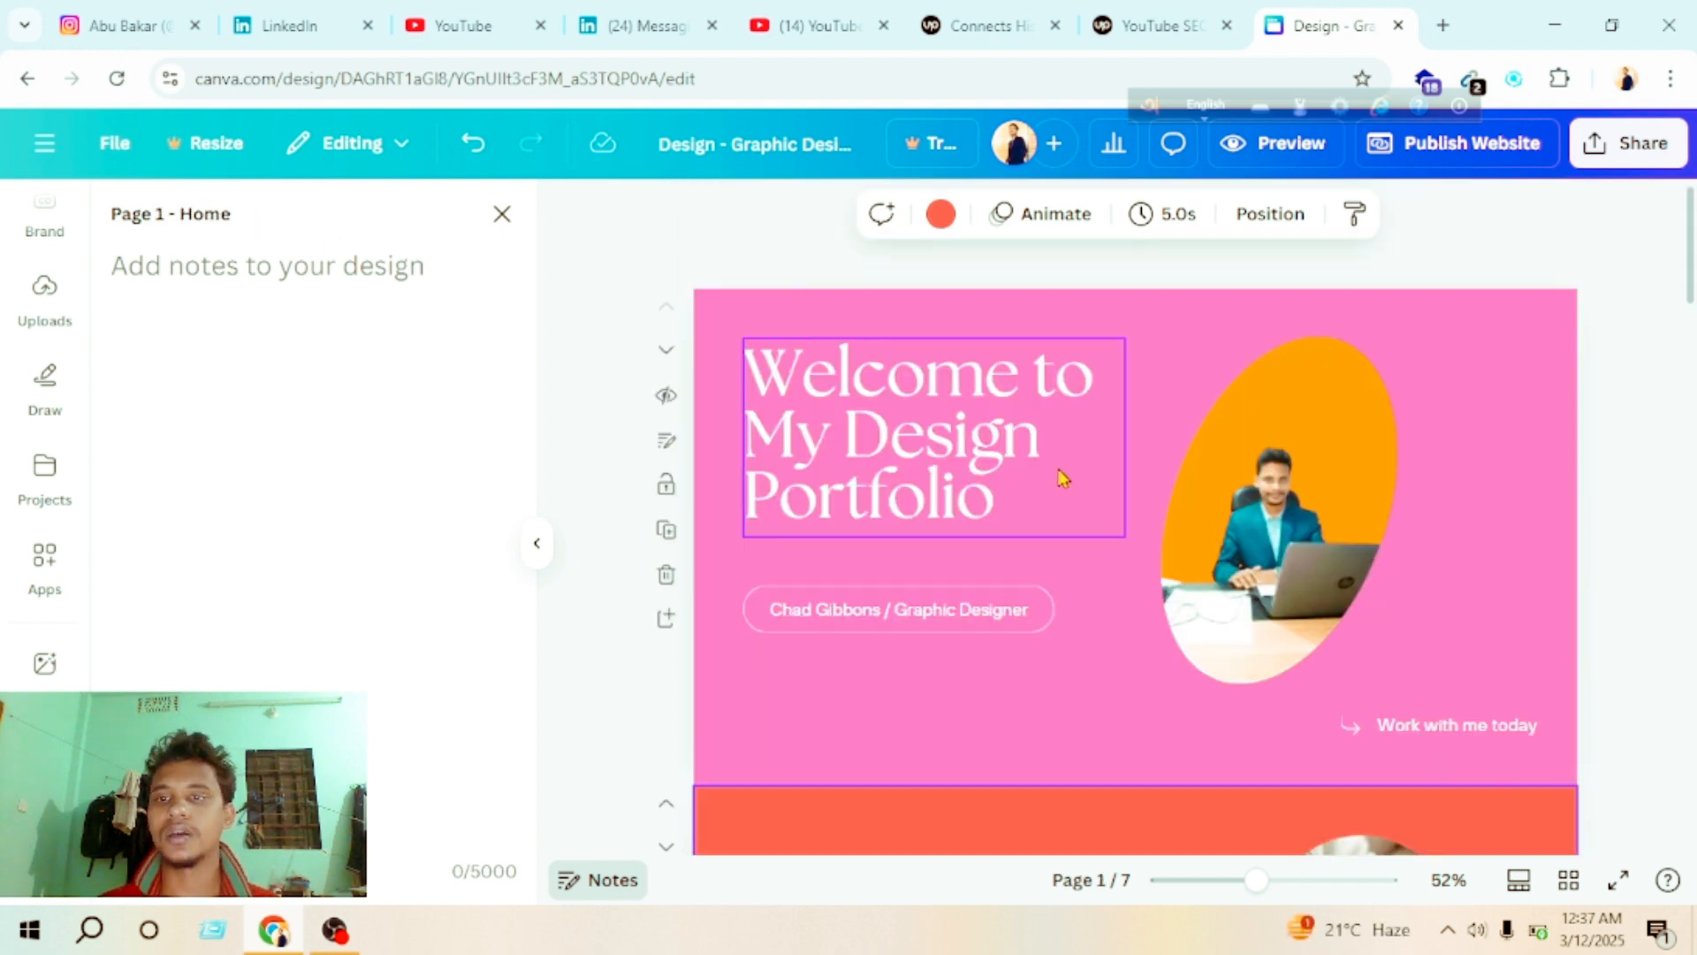
{"action": "scroll", "coordinate": [999, 444], "scroll_direction": "down", "scroll_amount": 20}
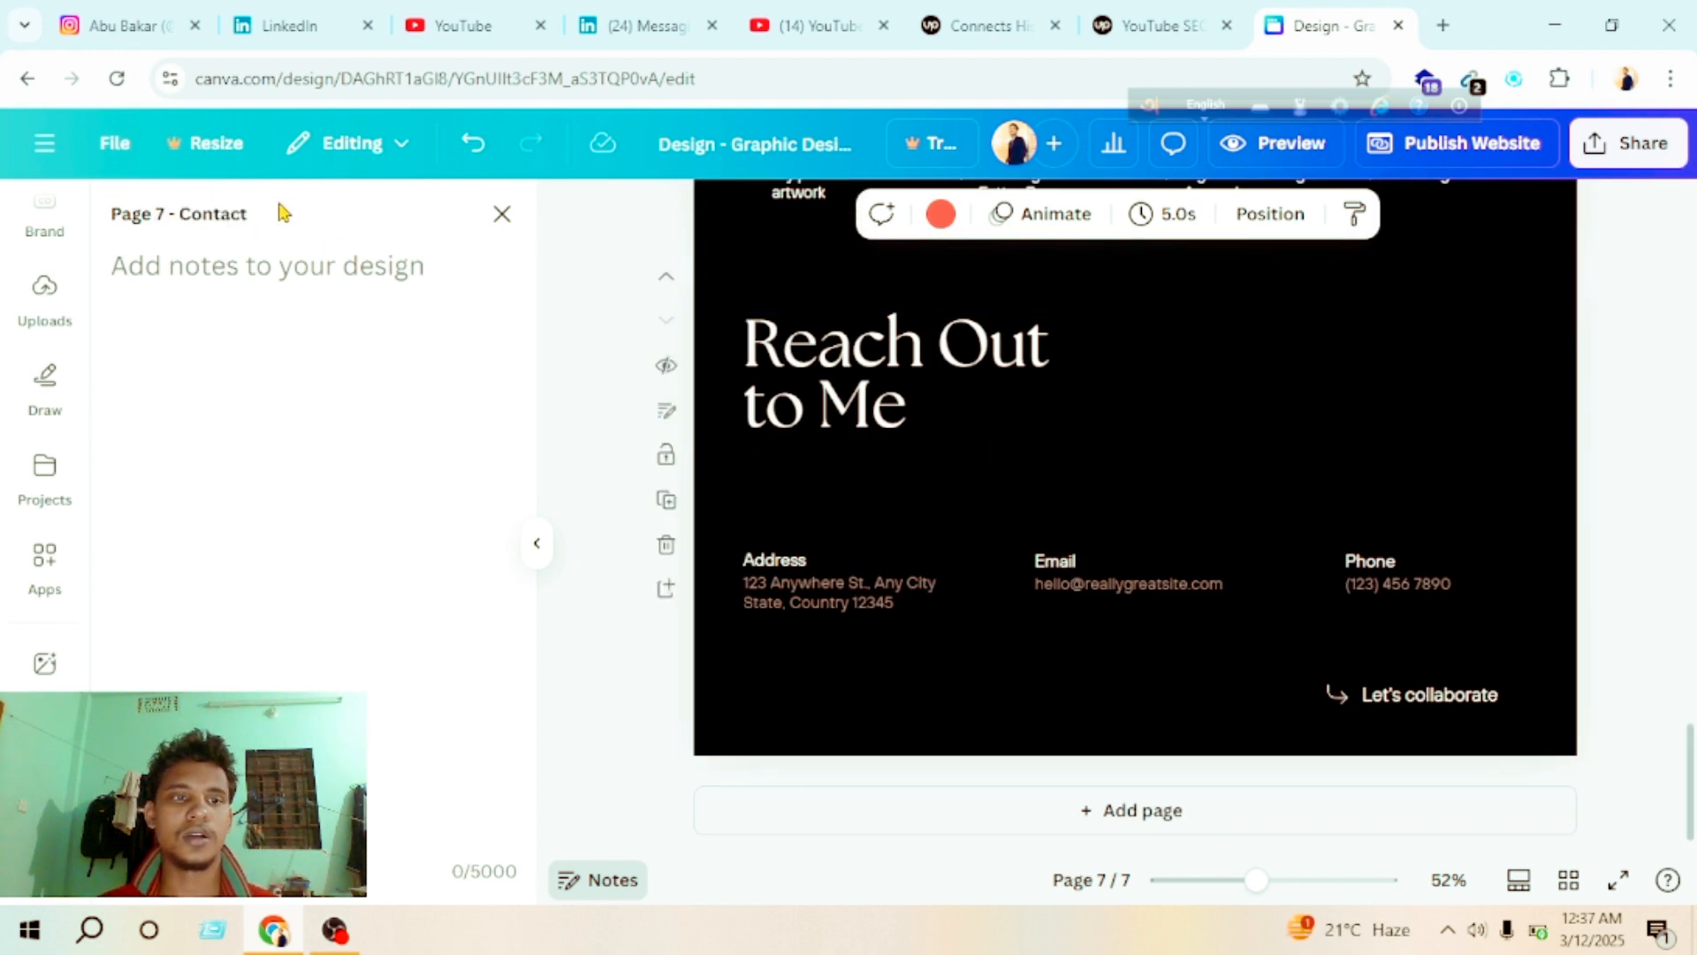
{"action": "scroll", "coordinate": [953, 398], "scroll_direction": "up", "scroll_amount": 5}
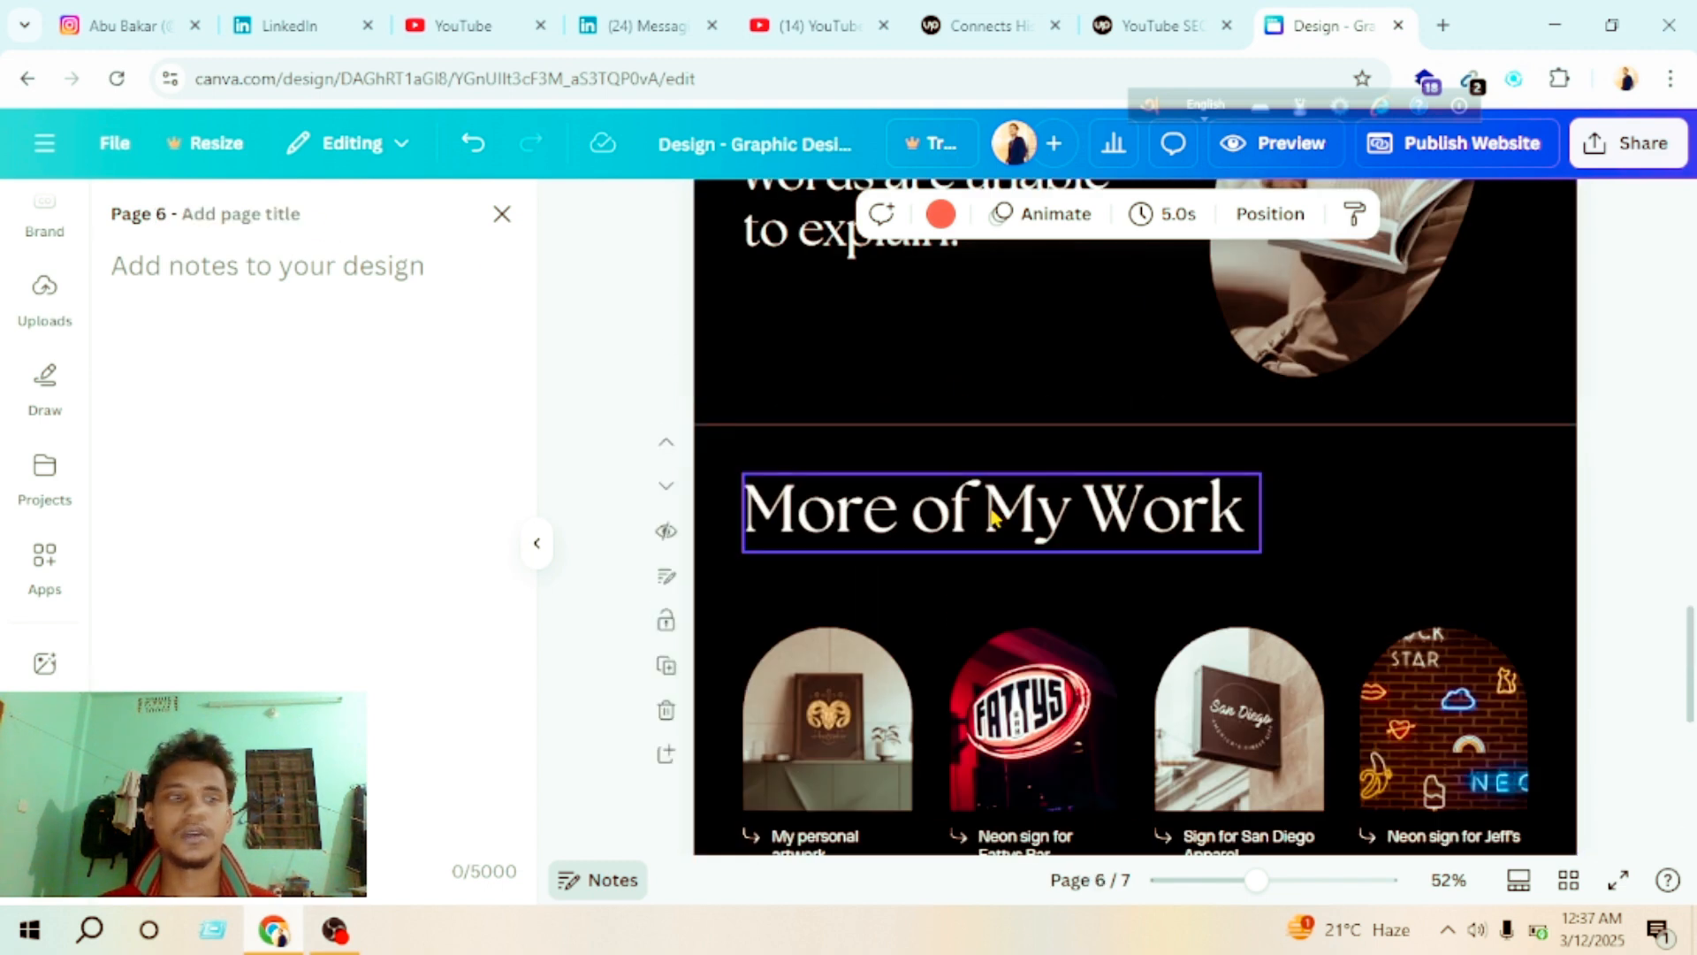
{"action": "scroll", "coordinate": [960, 388], "scroll_direction": "up", "scroll_amount": 6}
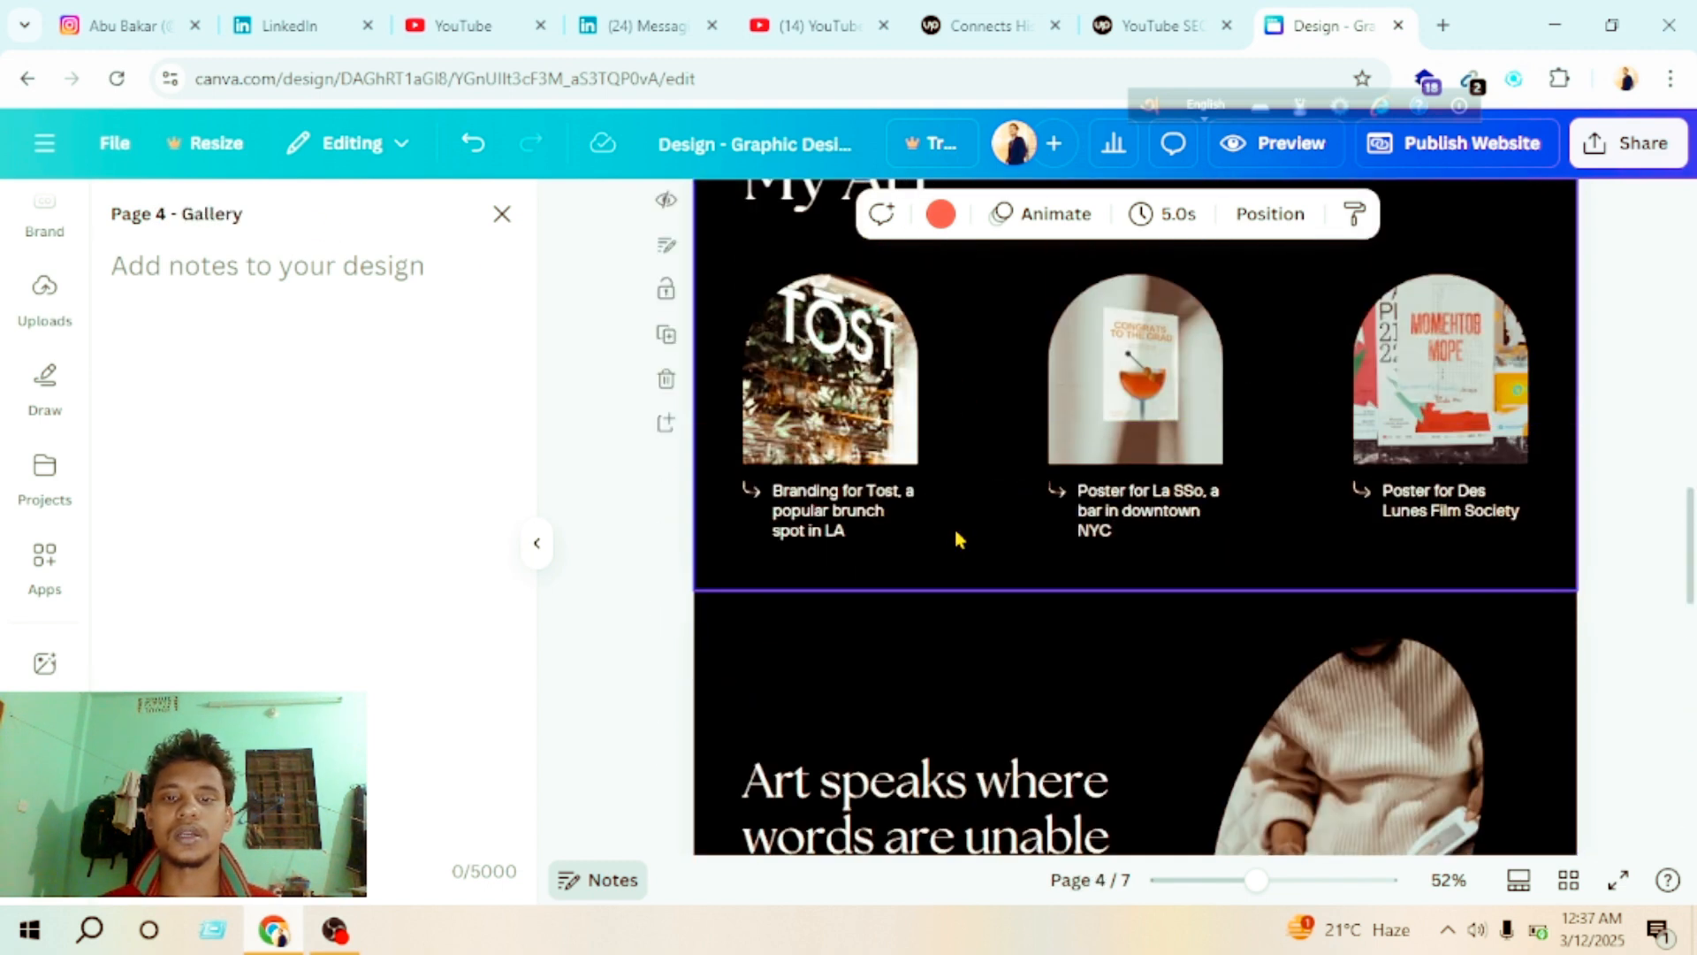
{"action": "left_click", "coordinate": [921, 287]}
{"action": "left_click", "coordinate": [295, 215]}
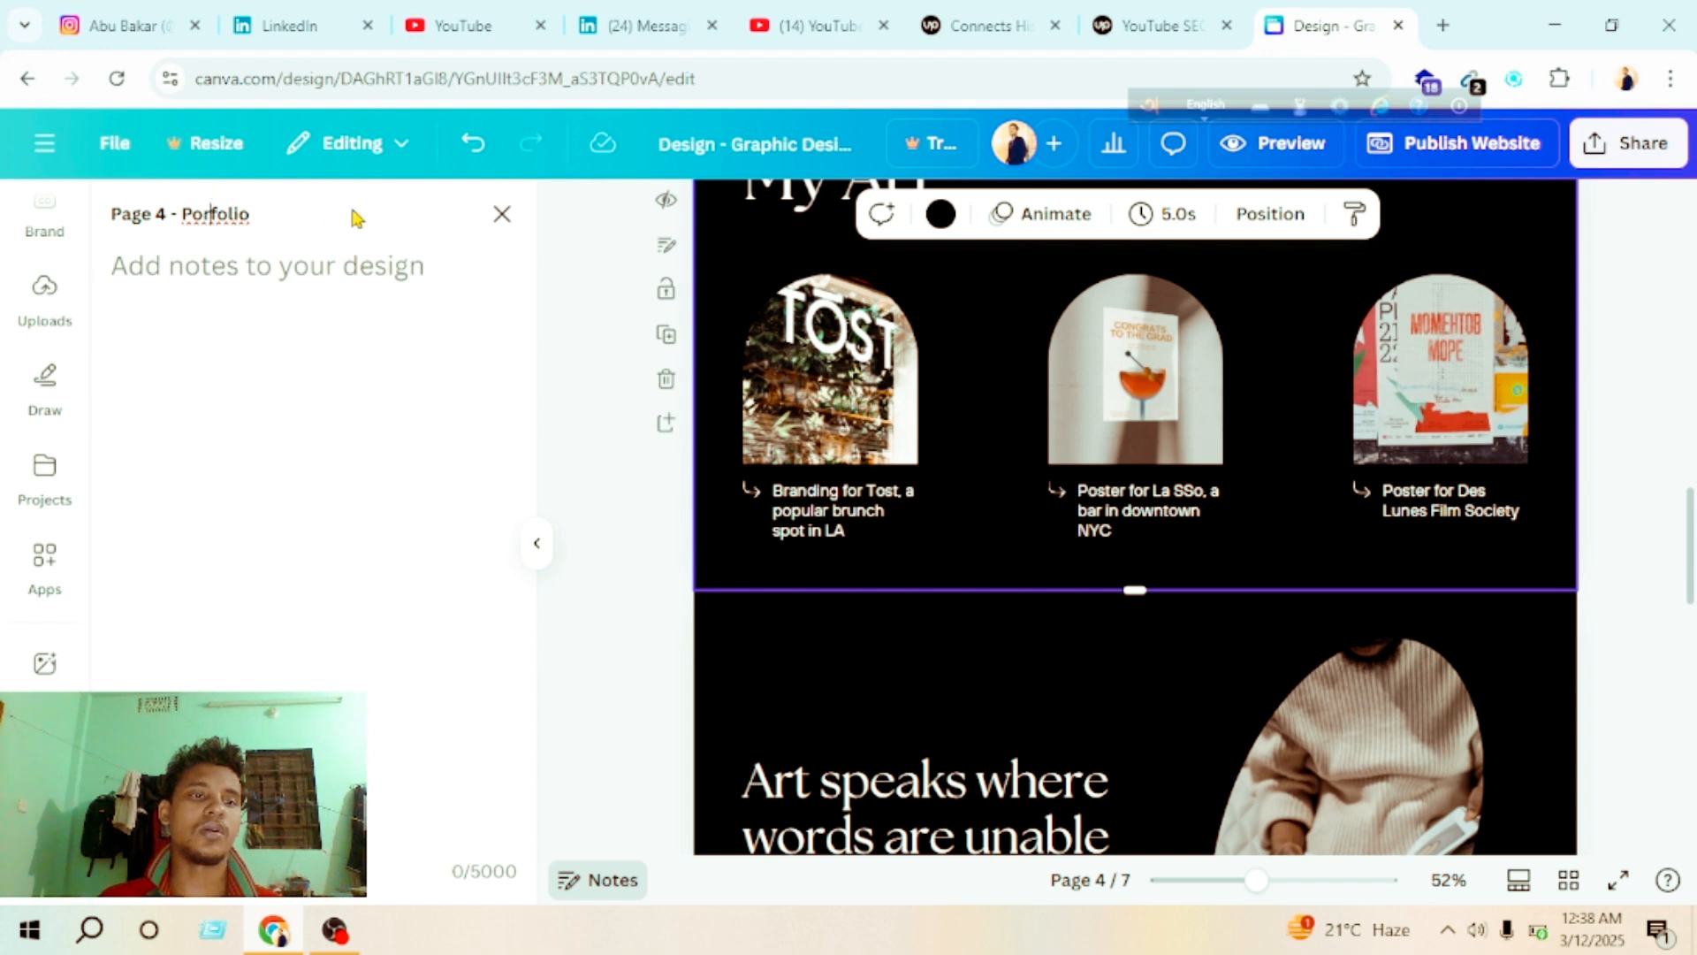
{"action": "type", "text": "t"}
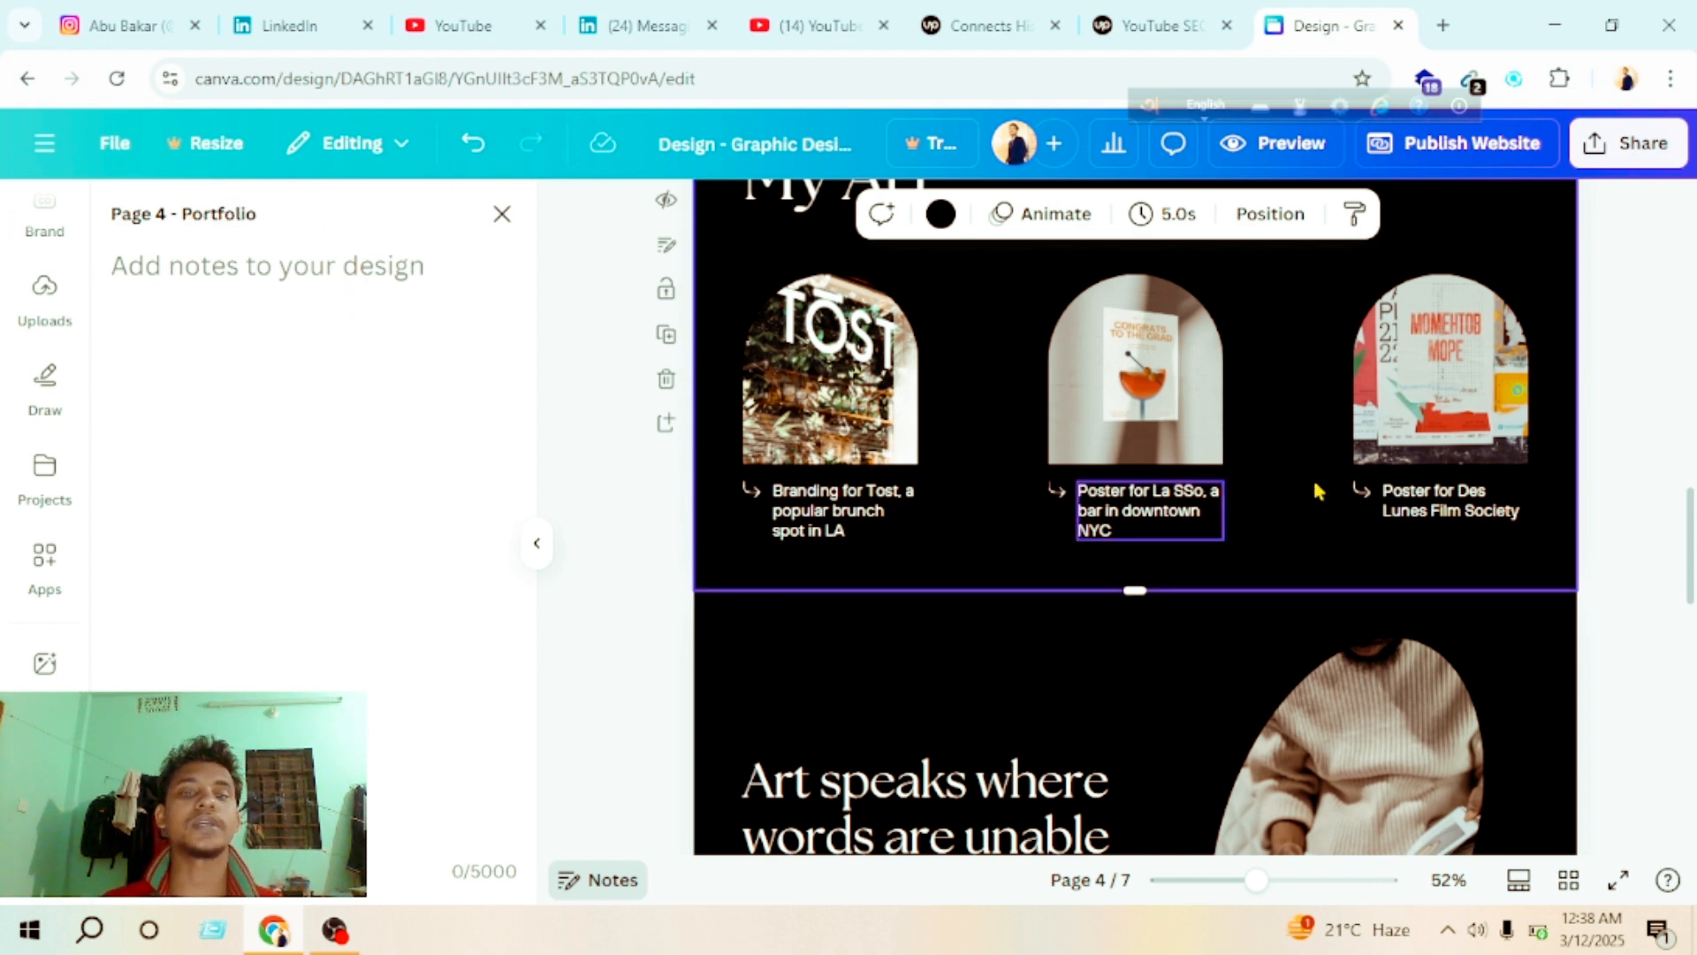
{"action": "left_click", "coordinate": [138, 455]}
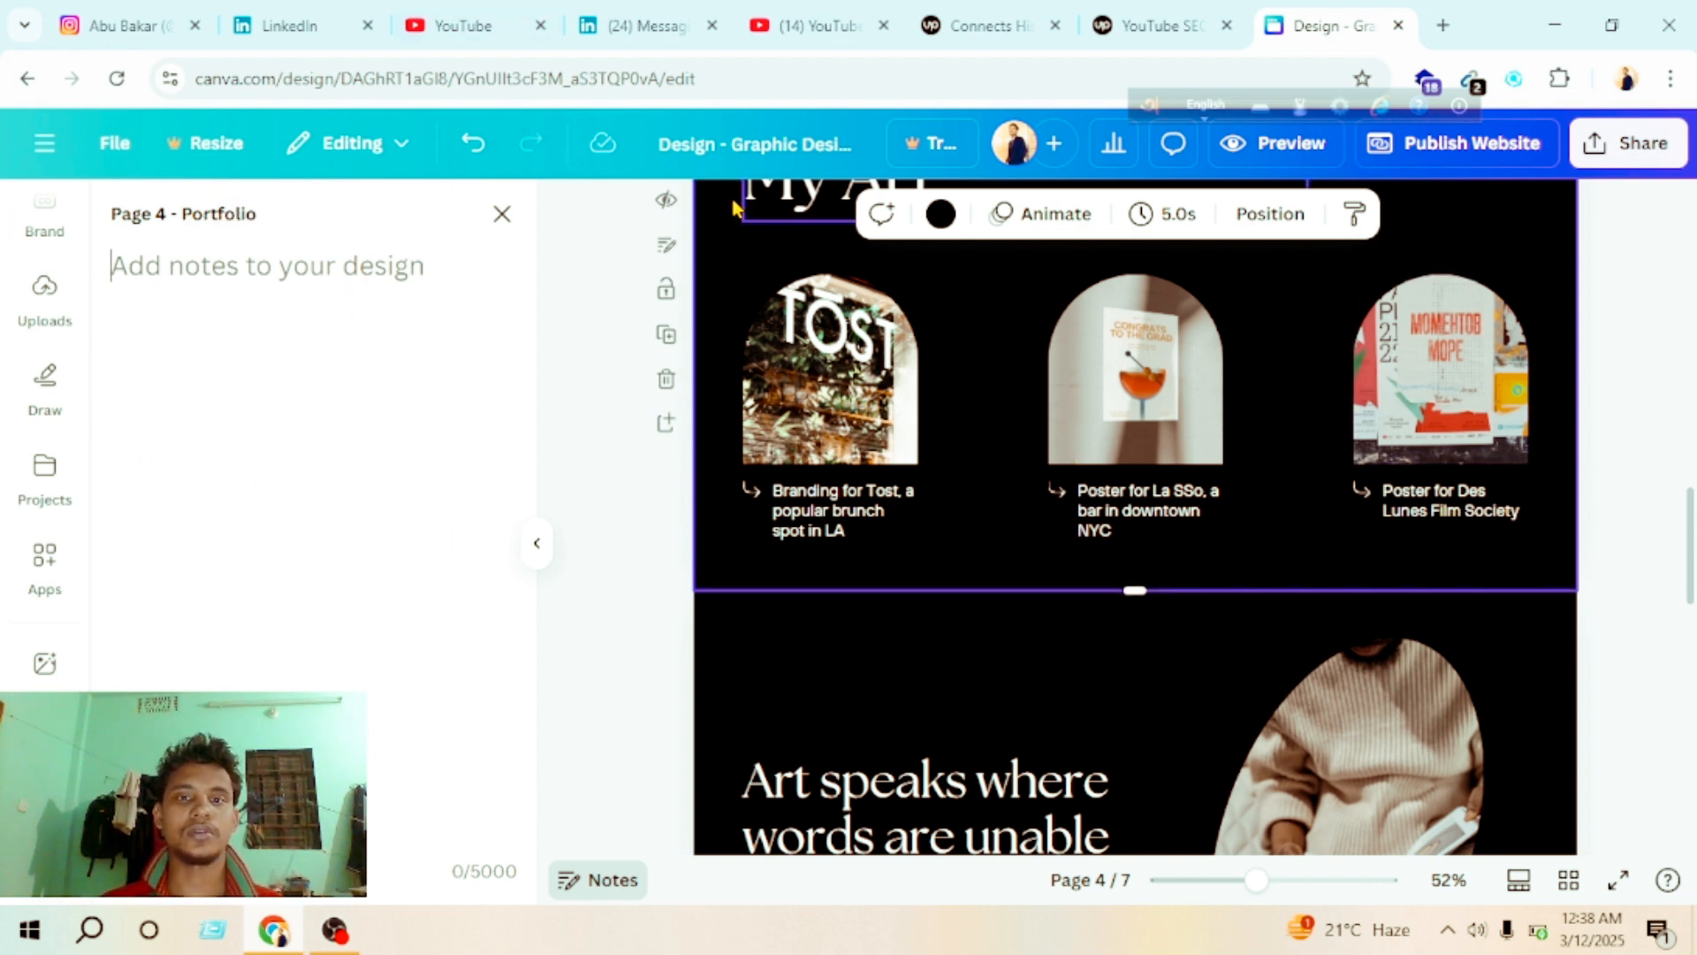
{"action": "left_click", "coordinate": [1159, 423]}
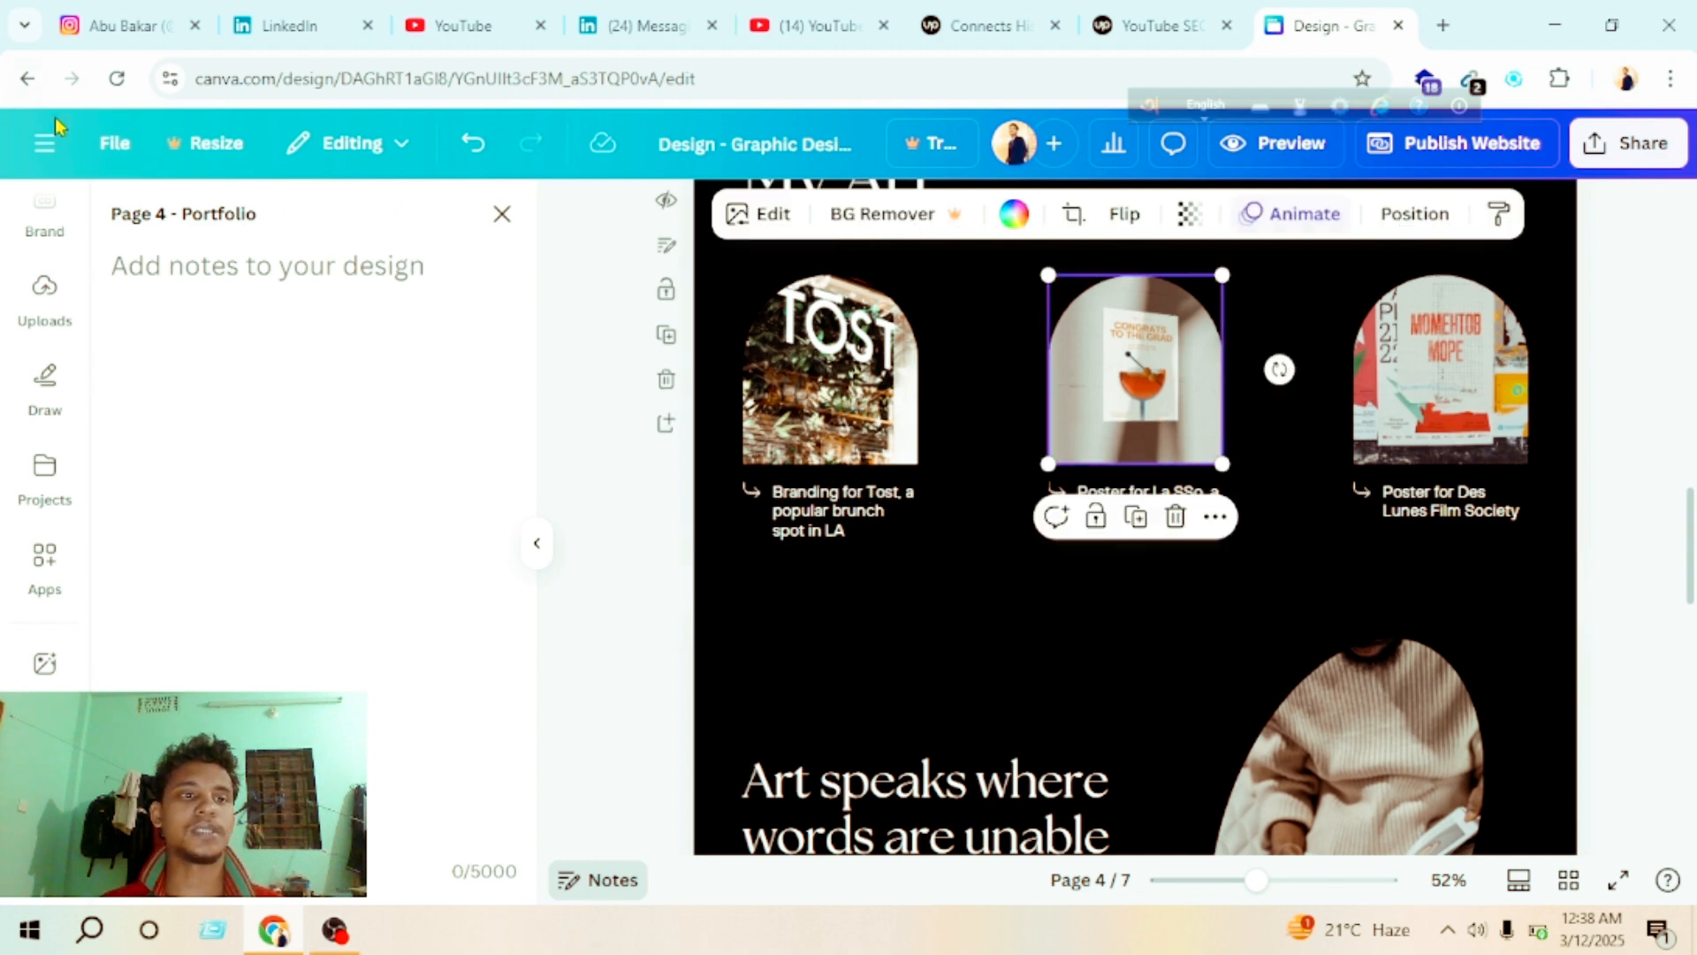
Step: Preview the website again to check its navigation menu, test the Contact link, and close the preview
{"action": "scroll", "coordinate": [618, 363], "scroll_direction": "up", "scroll_amount": 15}
{"action": "scroll", "coordinate": [1061, 424], "scroll_direction": "down", "scroll_amount": 12}
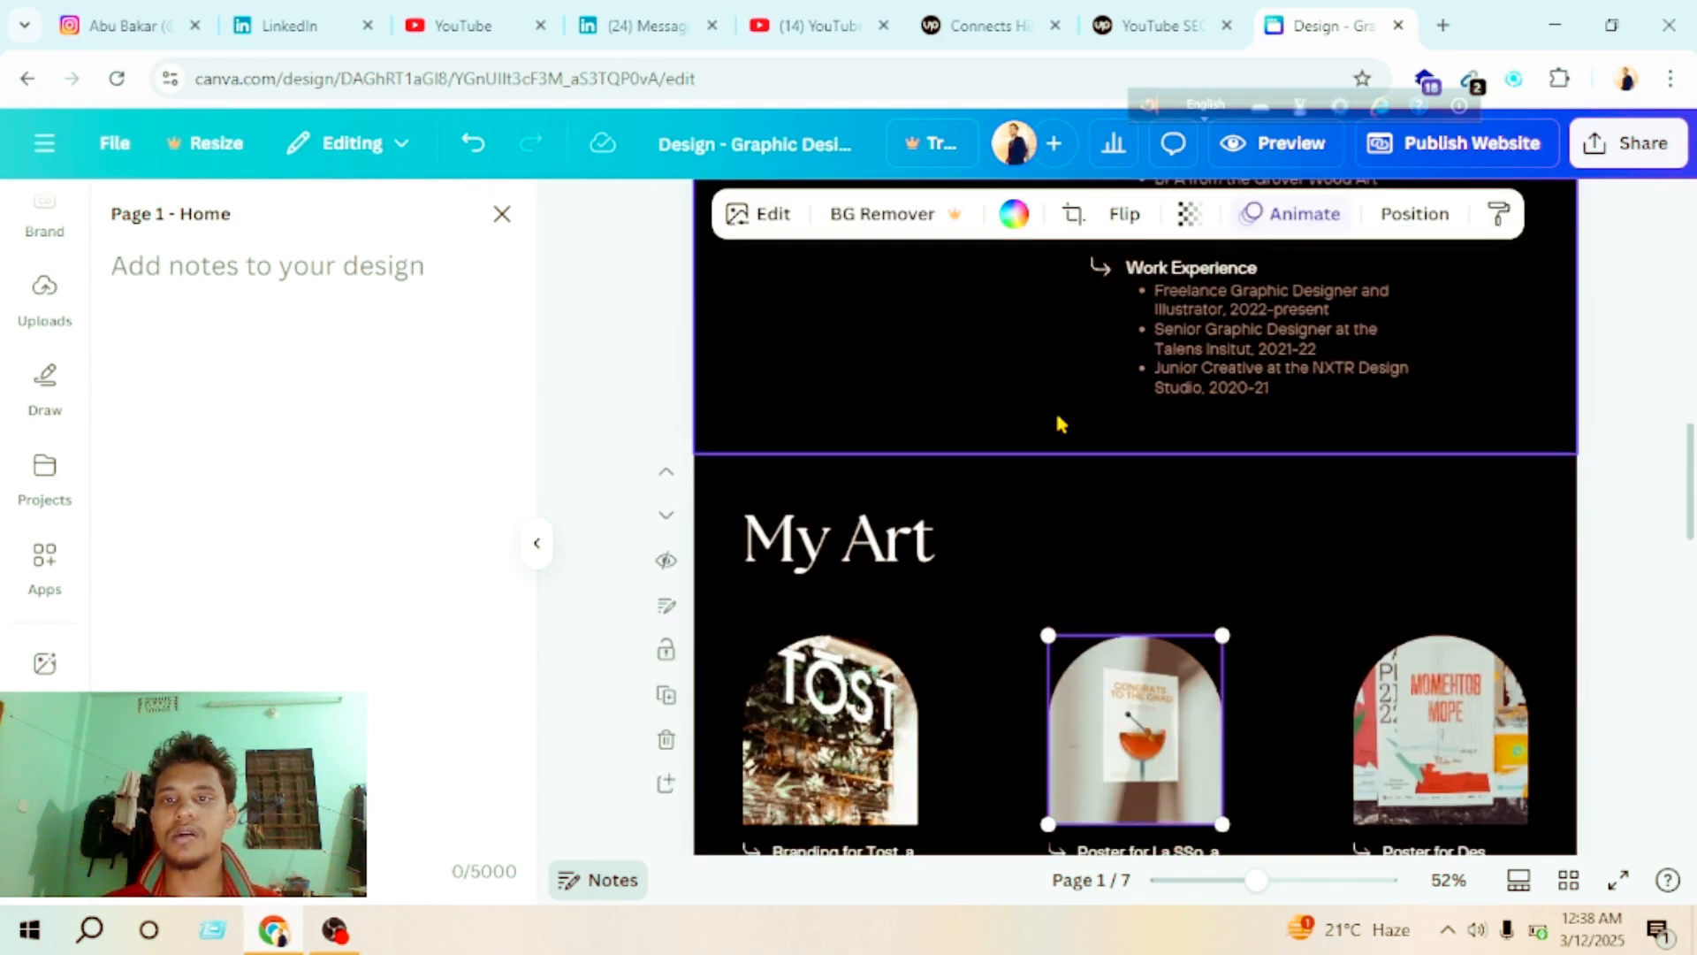
{"action": "scroll", "coordinate": [1060, 424], "scroll_direction": "up", "scroll_amount": 12}
{"action": "left_click", "coordinate": [1291, 143]}
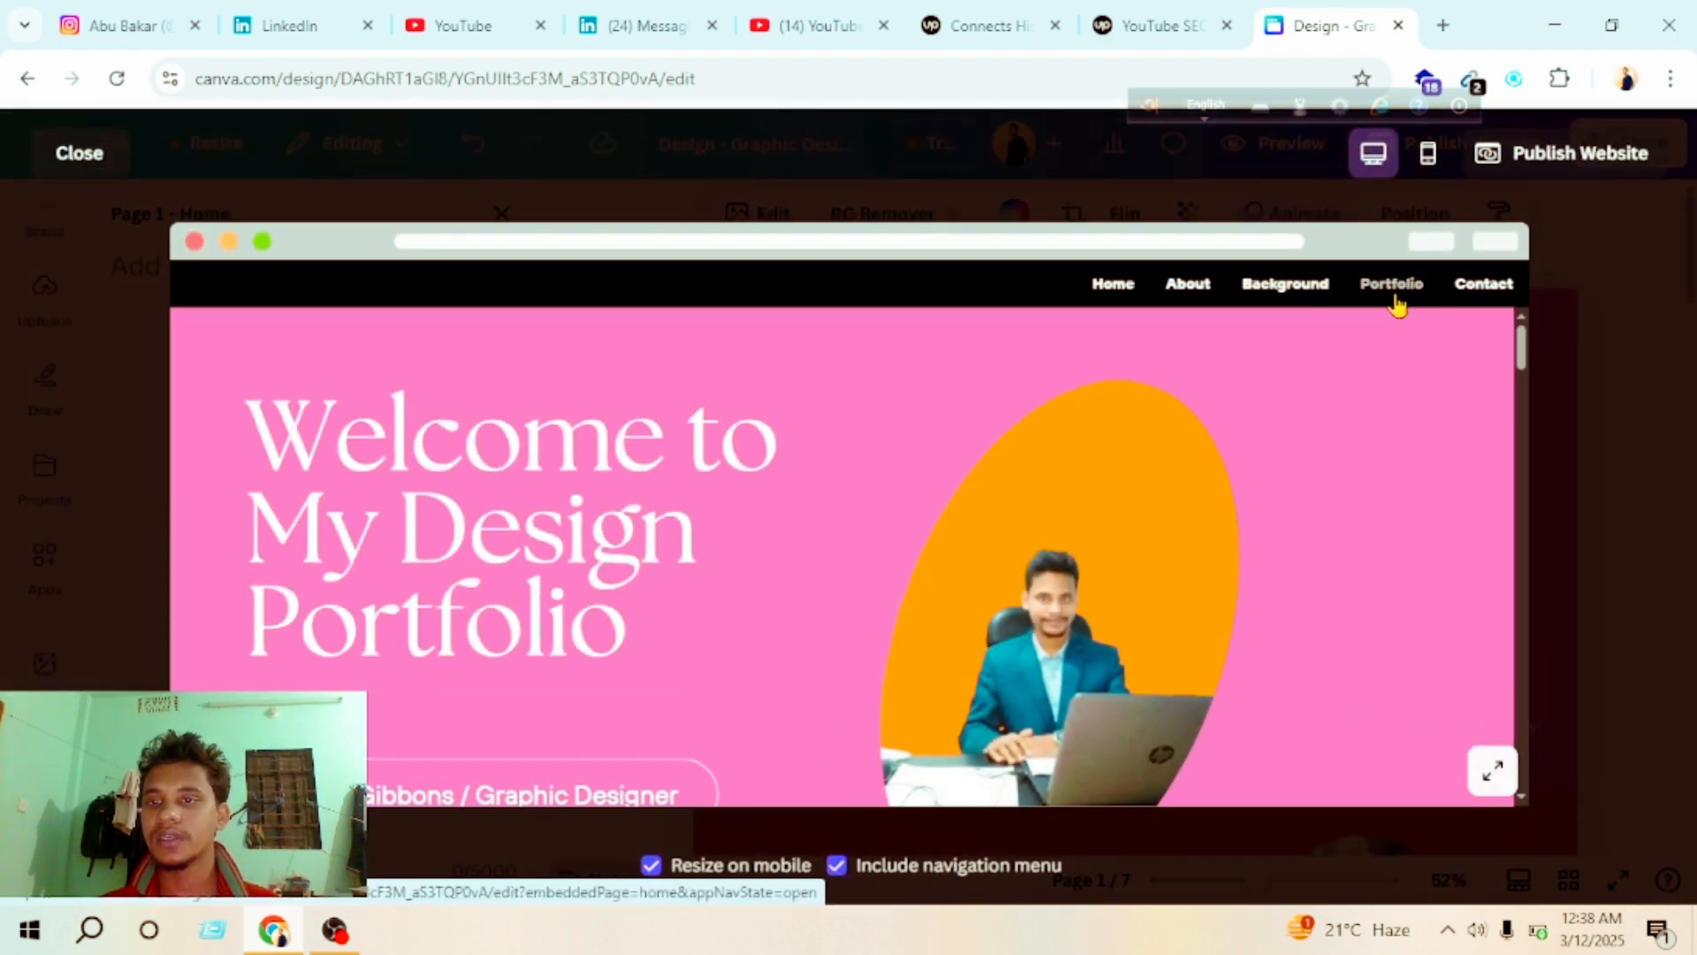
{"action": "left_click", "coordinate": [1473, 302]}
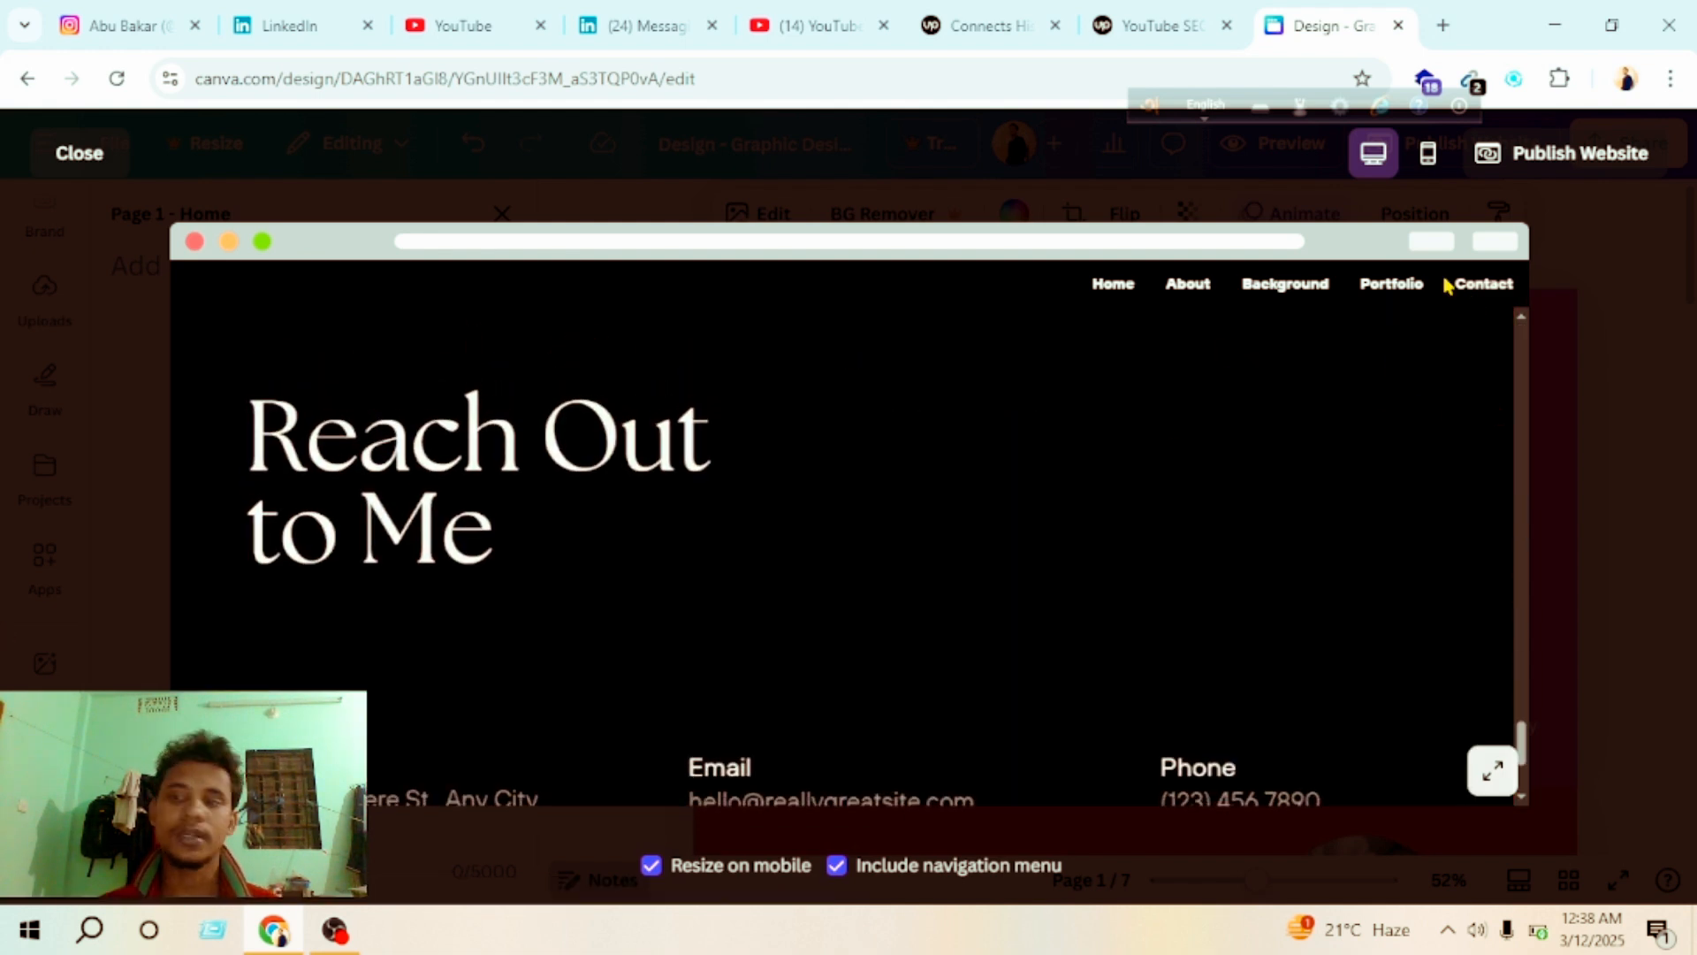
{"action": "left_click", "coordinate": [56, 150]}
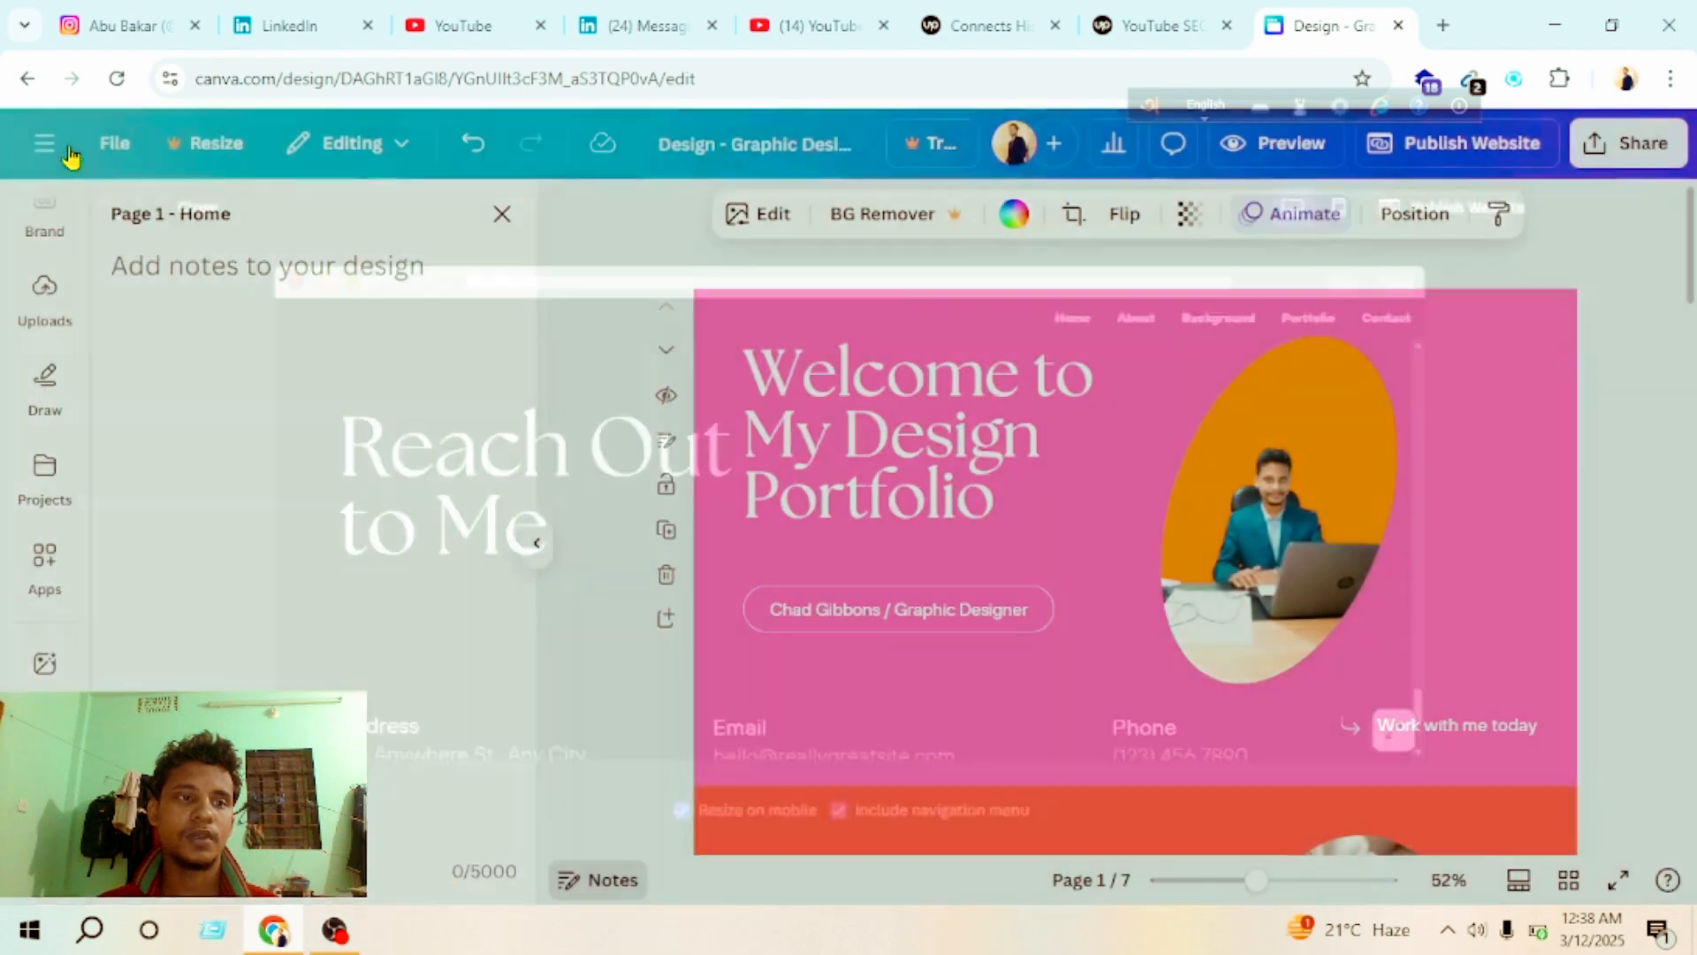
Step: Try to rename the last page, headed "Reach Out to Me", as "Contact me" in its notes
{"action": "scroll", "coordinate": [1065, 523], "scroll_direction": "down", "scroll_amount": 20}
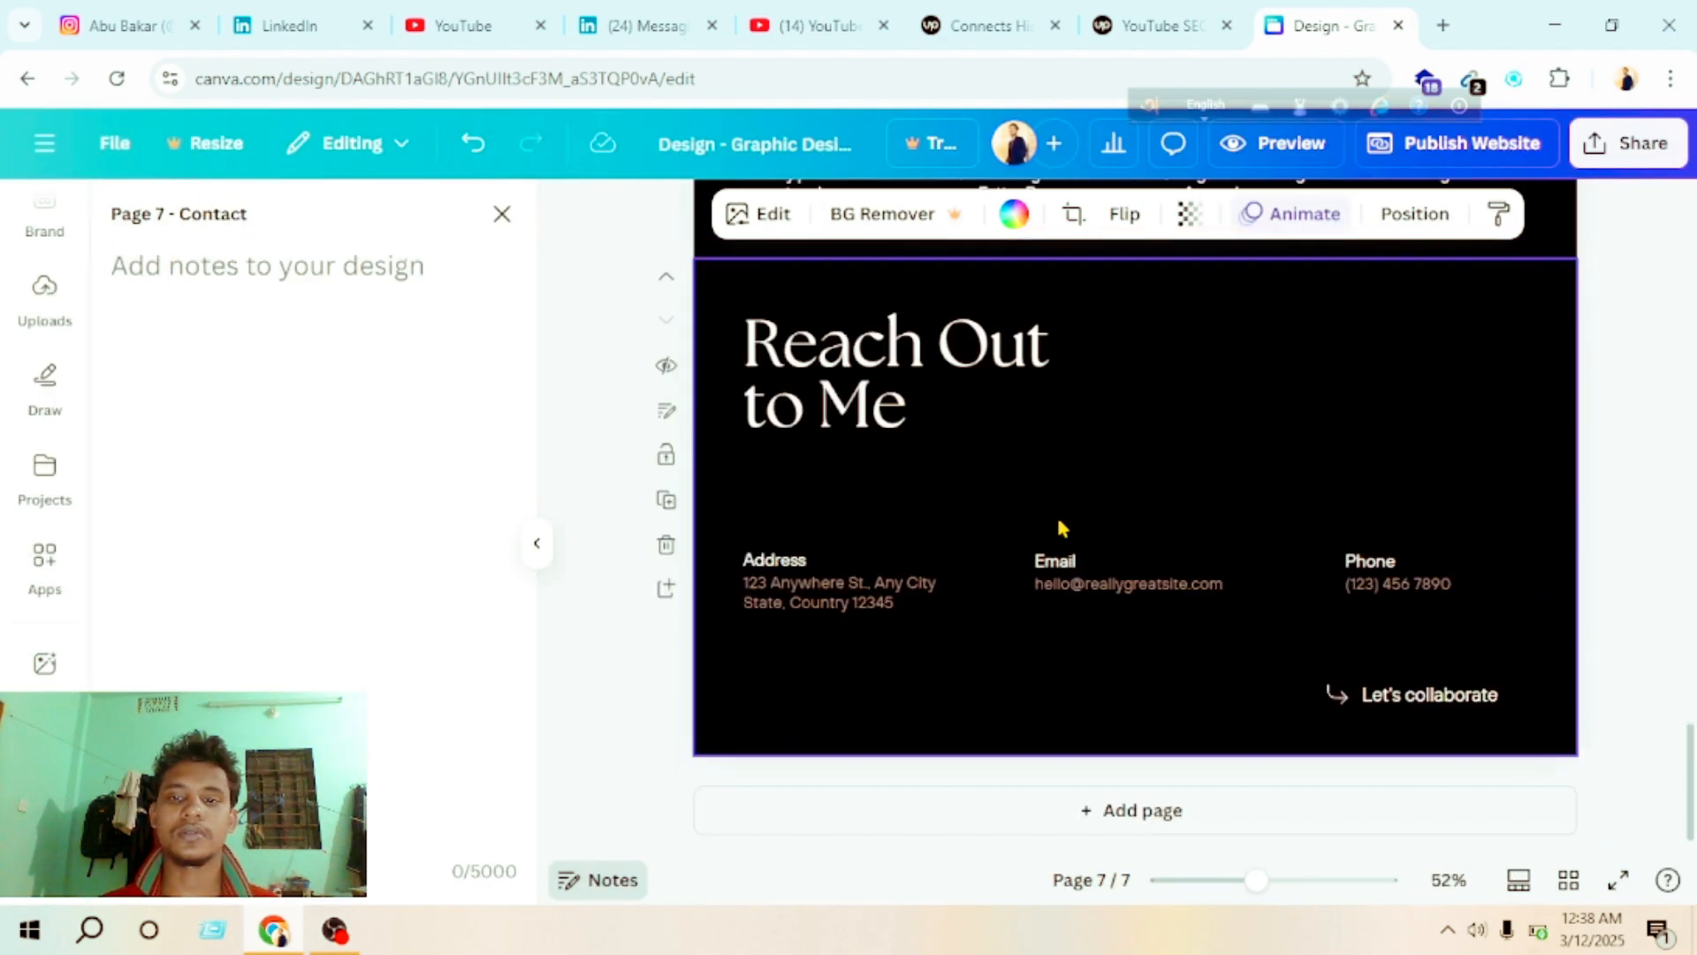
{"action": "left_click", "coordinate": [1045, 526]}
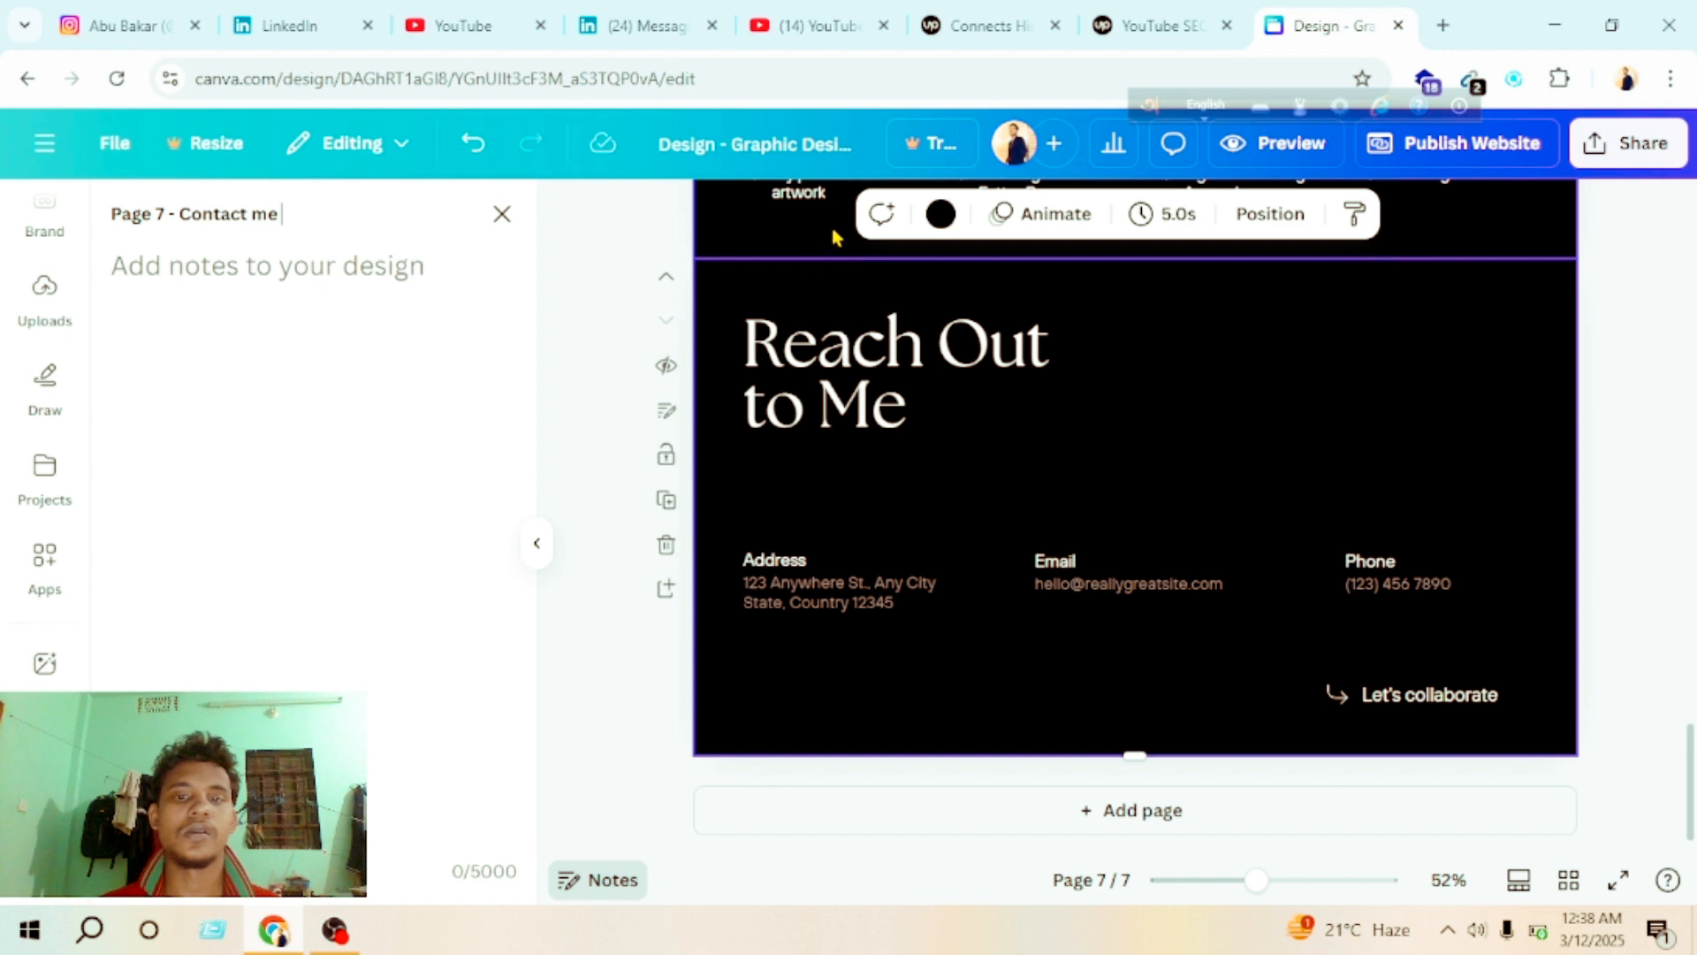
Step: Preview the website, review its sections from the welcome page down to My Art, and close the preview
{"action": "scroll", "coordinate": [772, 237], "scroll_direction": "up", "scroll_amount": 16}
{"action": "left_click", "coordinate": [1279, 145]}
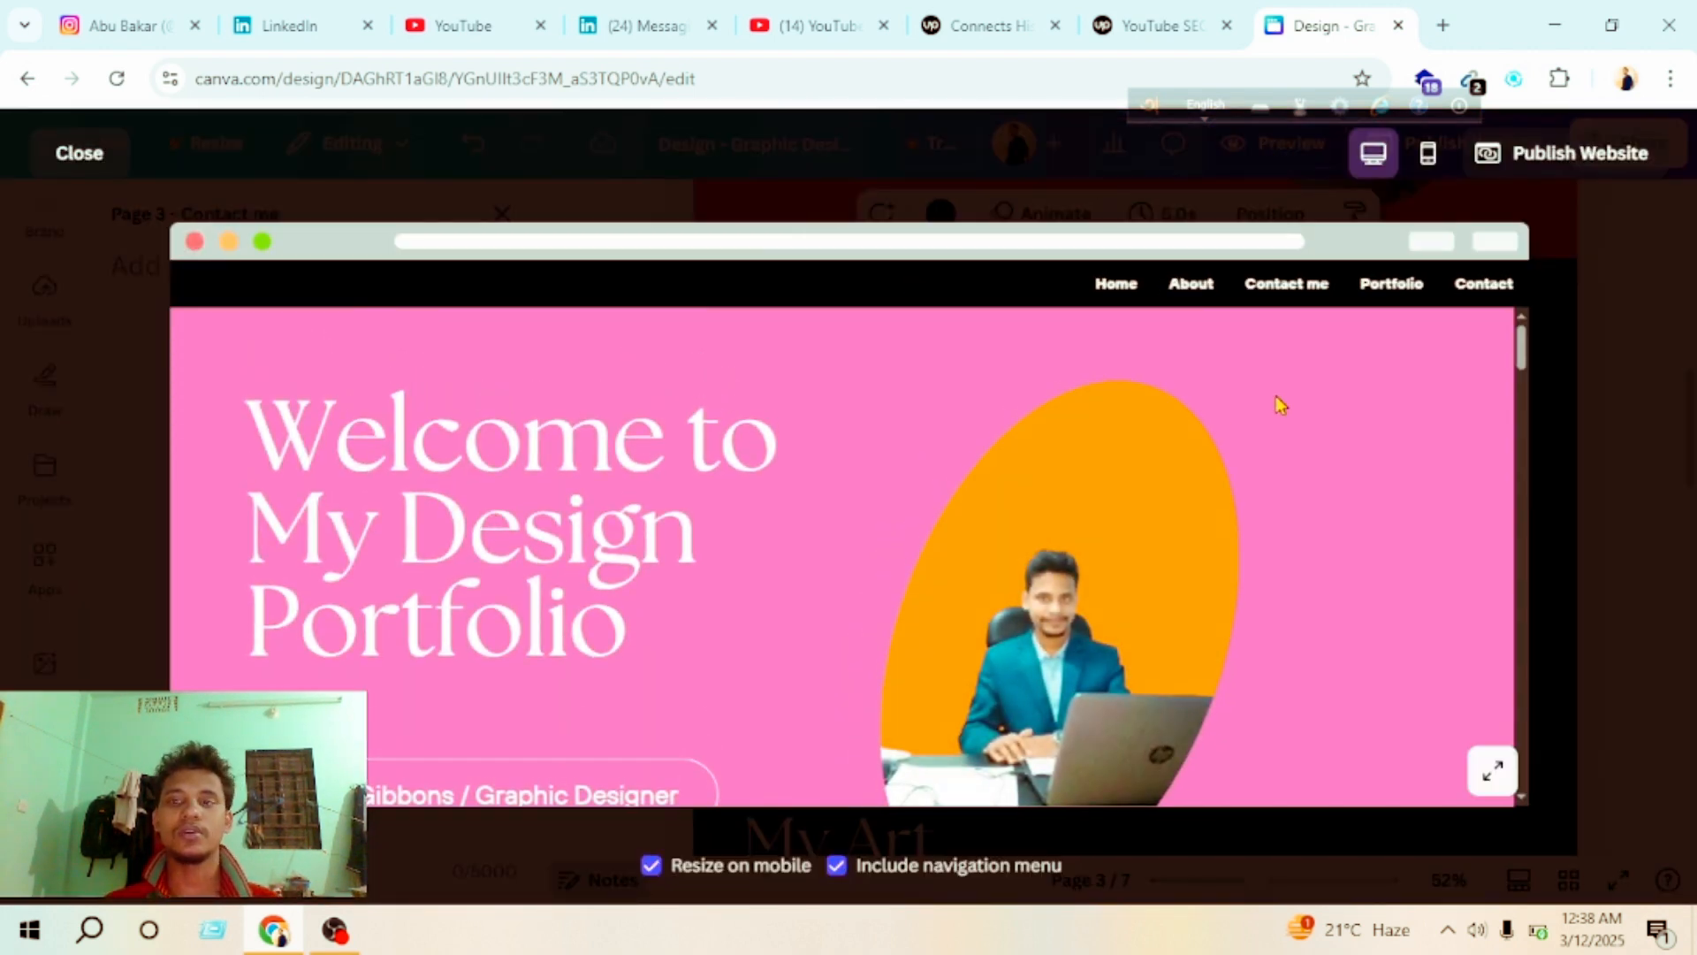
{"action": "scroll", "coordinate": [848, 632], "scroll_direction": "down", "scroll_amount": 10}
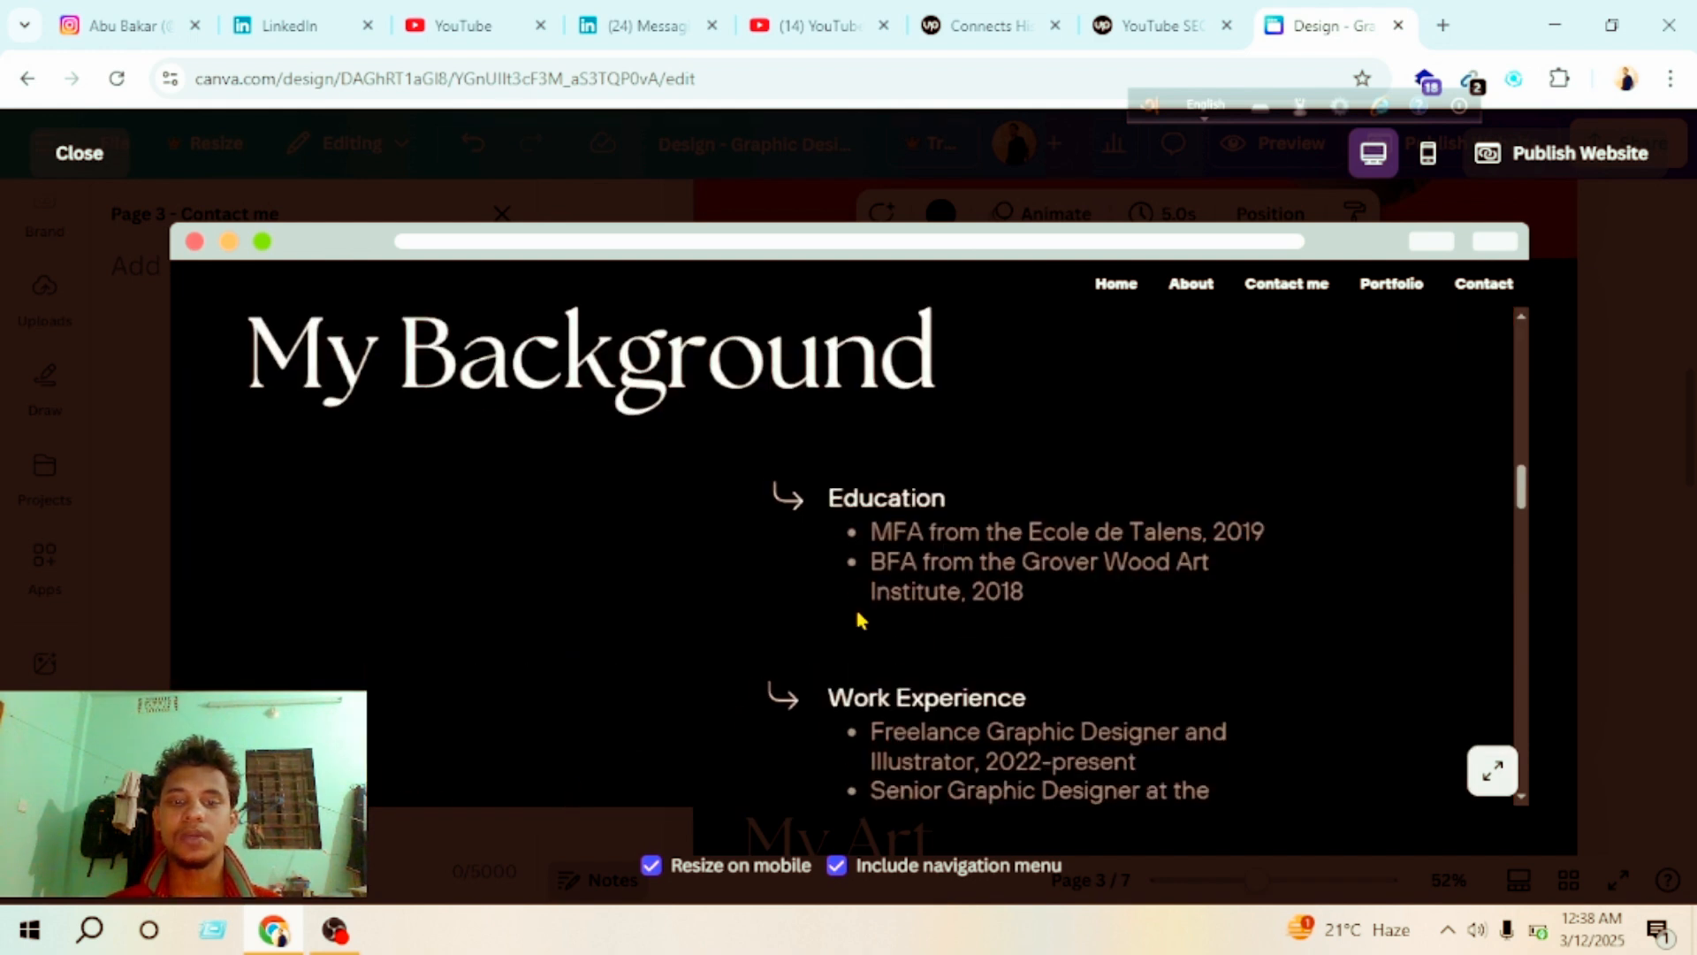
{"action": "scroll", "coordinate": [860, 617], "scroll_direction": "up", "scroll_amount": 4}
{"action": "scroll", "coordinate": [859, 616], "scroll_direction": "down", "scroll_amount": 12}
{"action": "scroll", "coordinate": [884, 541], "scroll_direction": "up", "scroll_amount": 4}
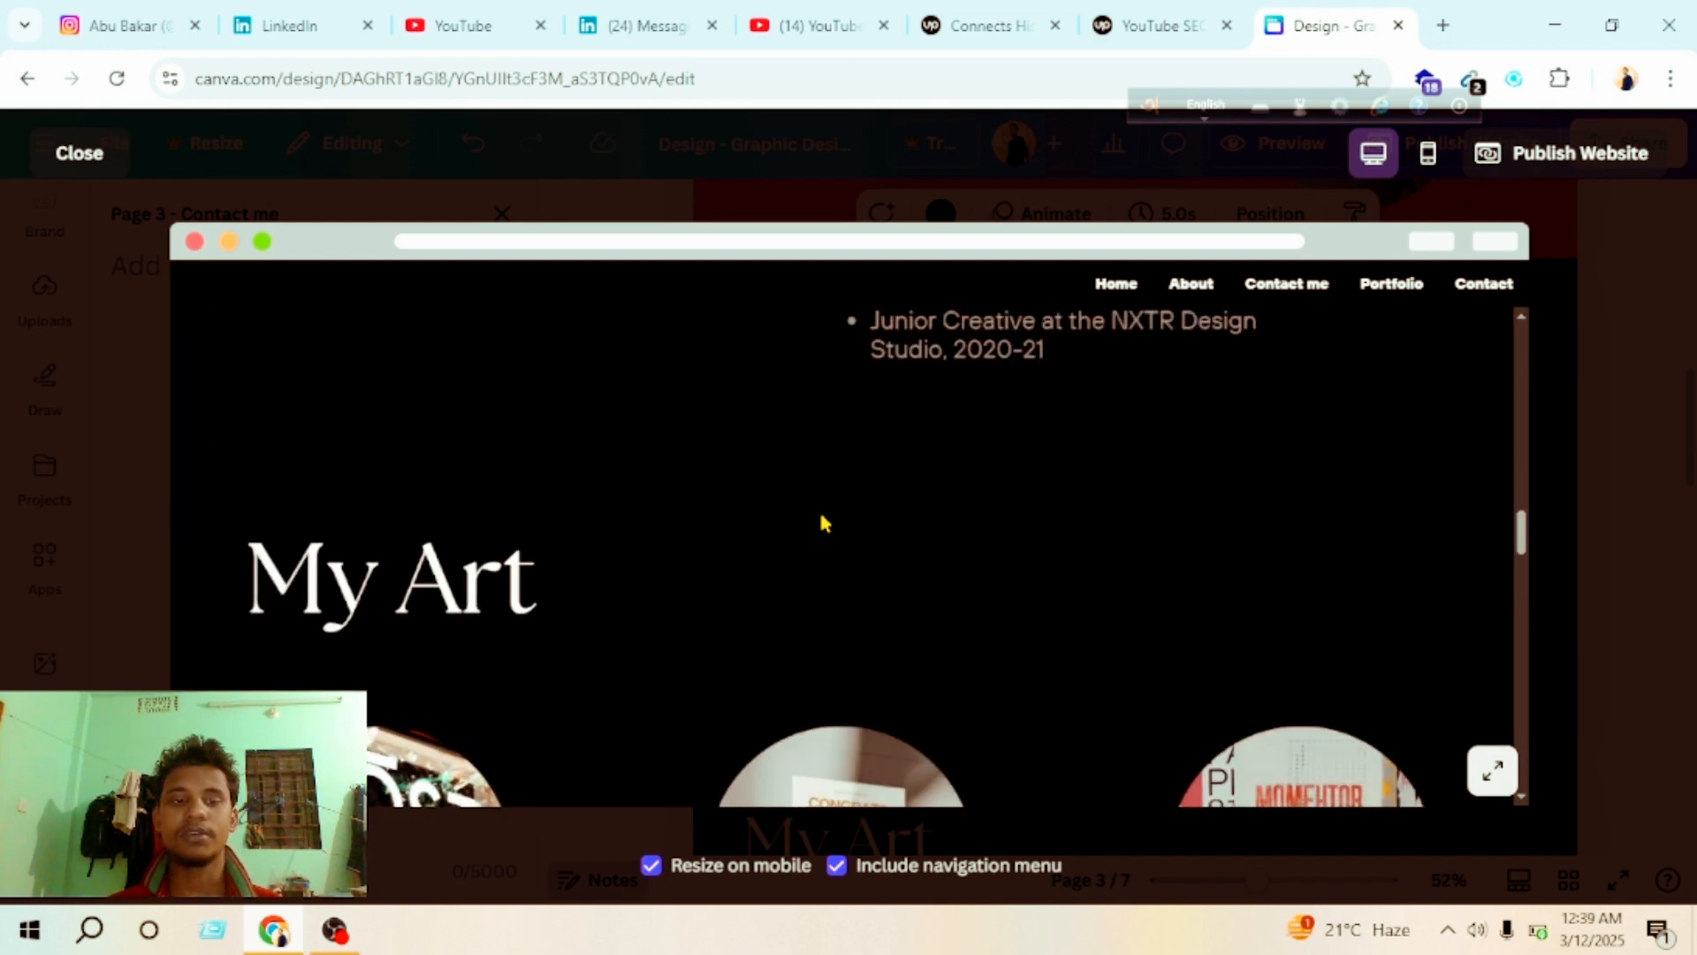
{"action": "scroll", "coordinate": [602, 430], "scroll_direction": "up", "scroll_amount": 5}
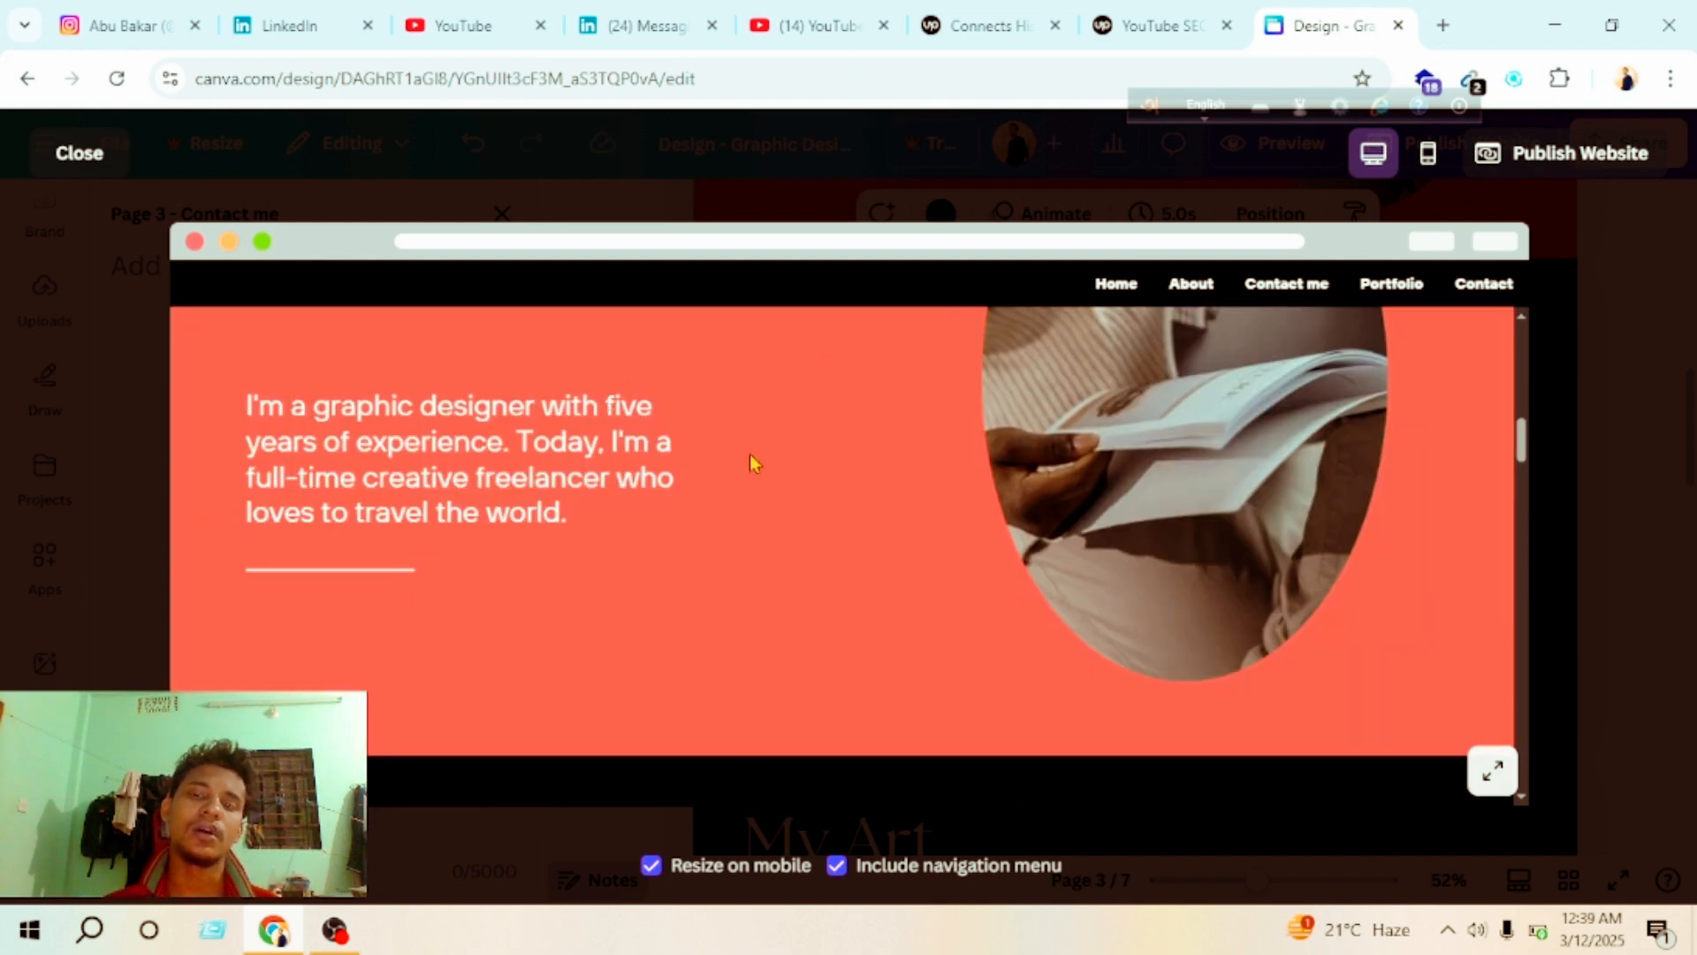
{"action": "scroll", "coordinate": [878, 443], "scroll_direction": "up", "scroll_amount": 5}
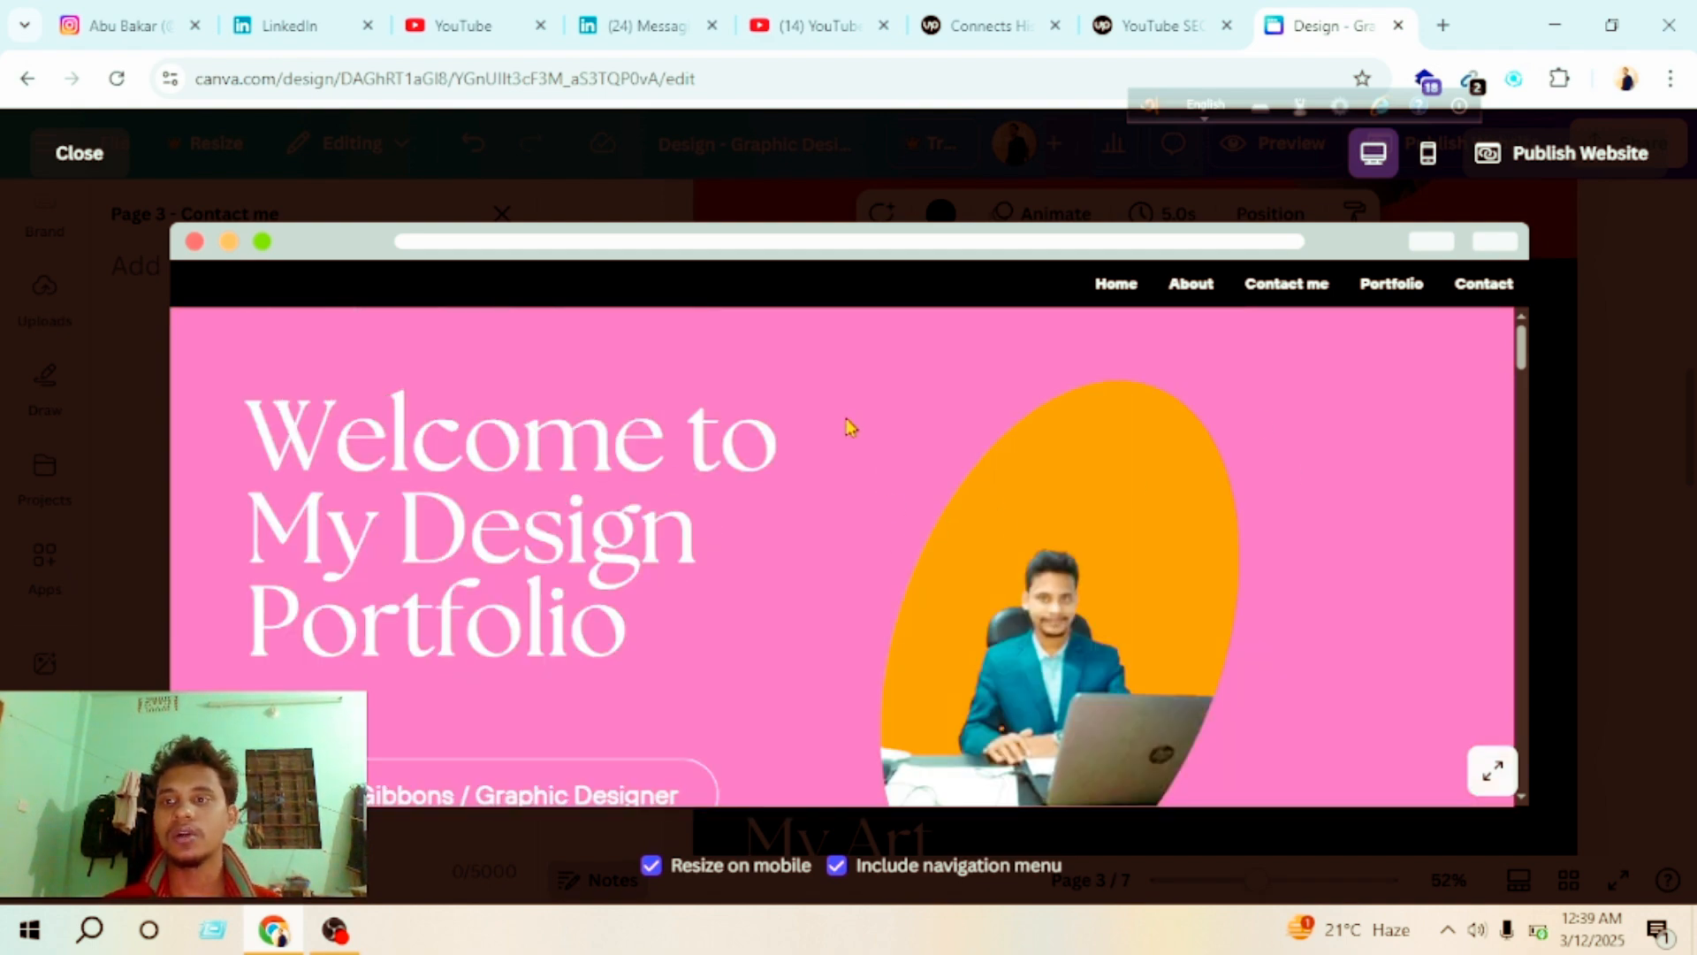
{"action": "scroll", "coordinate": [840, 503], "scroll_direction": "down", "scroll_amount": 5}
{"action": "scroll", "coordinate": [826, 477], "scroll_direction": "up", "scroll_amount": 5}
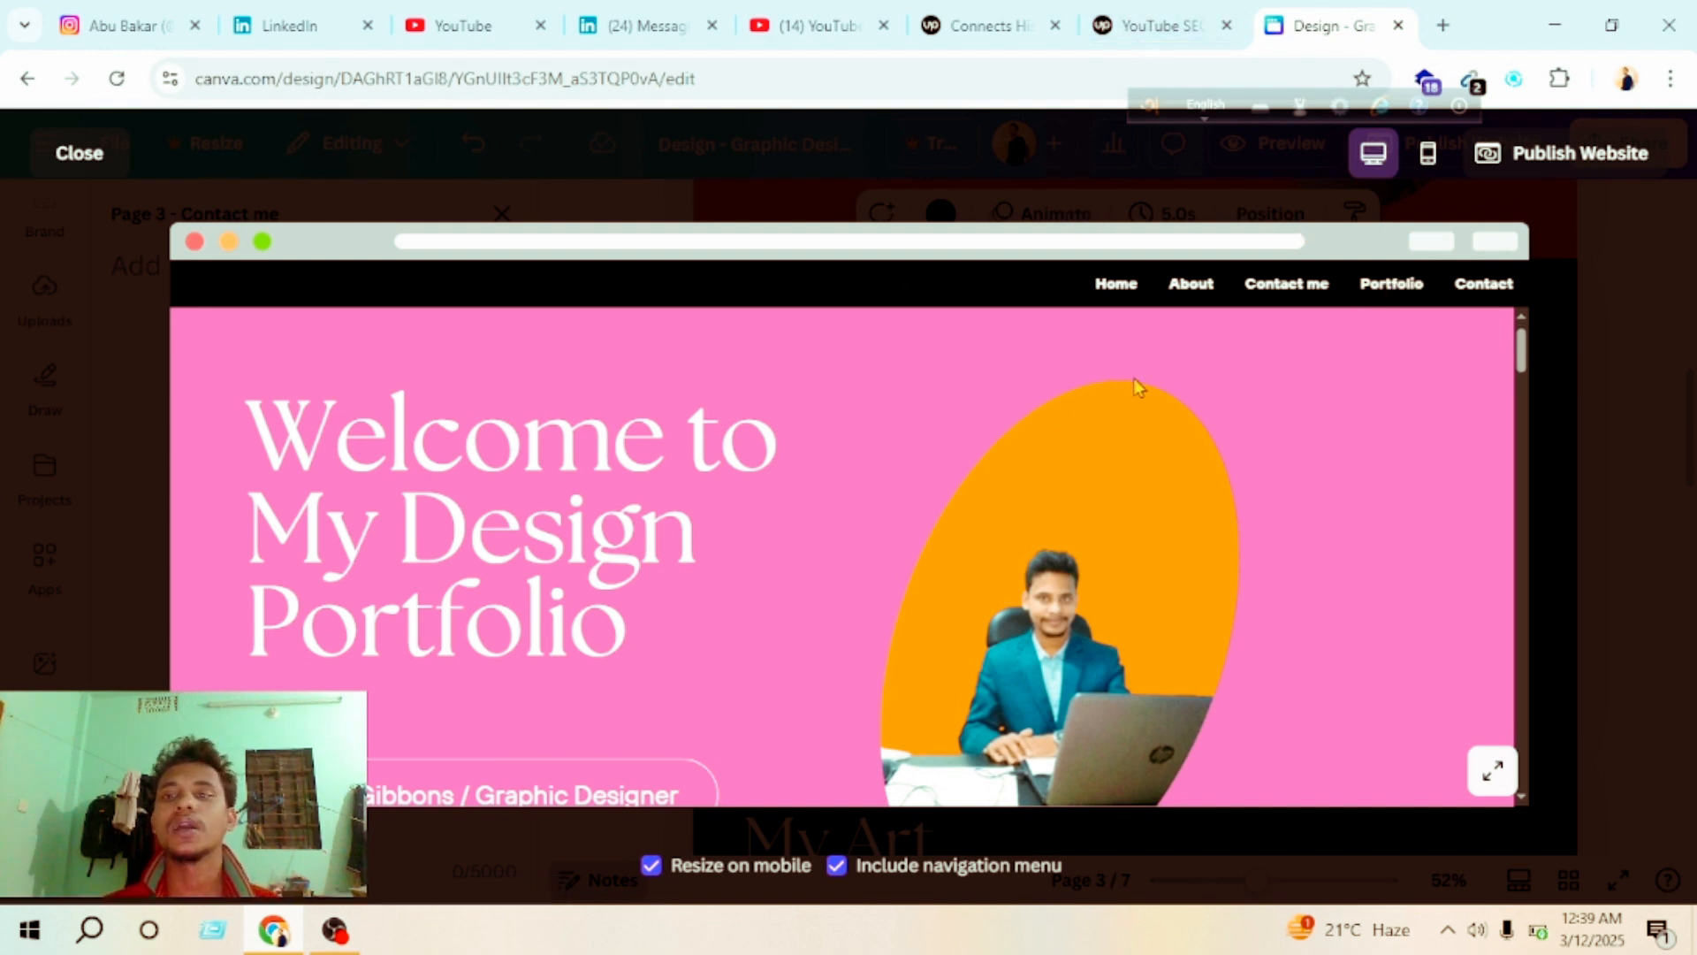
{"action": "scroll", "coordinate": [758, 511], "scroll_direction": "down", "scroll_amount": 5}
{"action": "scroll", "coordinate": [1008, 402], "scroll_direction": "up", "scroll_amount": 5}
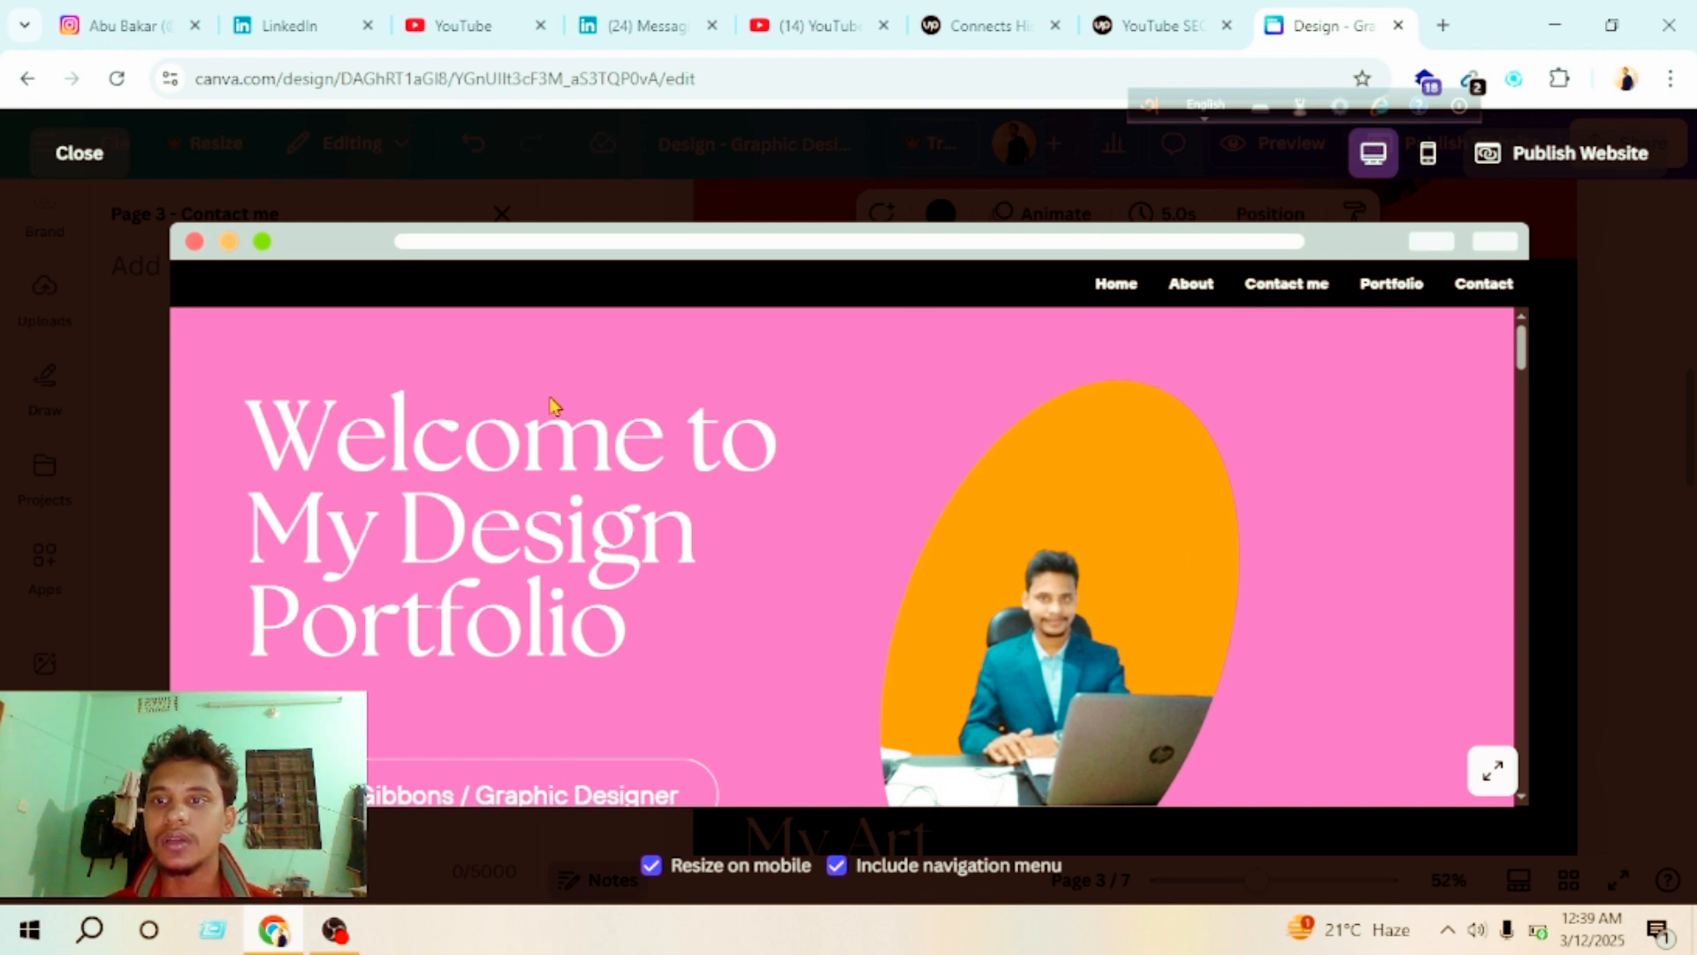
{"action": "left_click", "coordinate": [89, 156]}
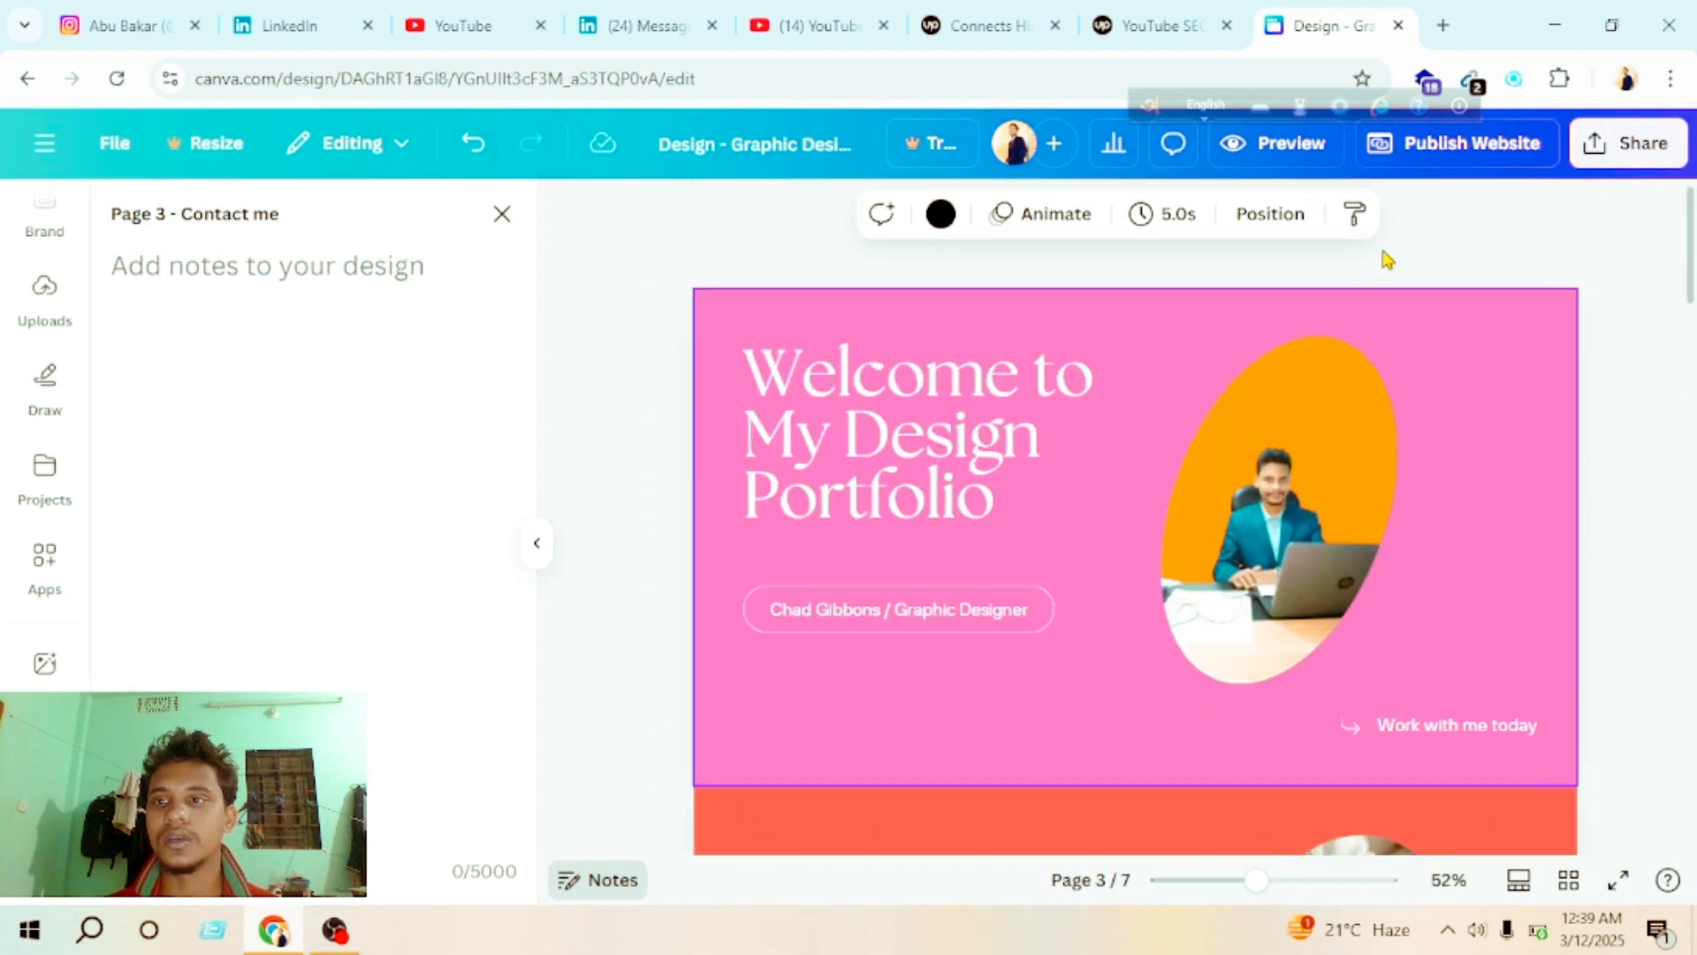
Step: Open the website publishing options and replace the suggested website URL path with abc
{"action": "left_click", "coordinate": [1471, 141]}
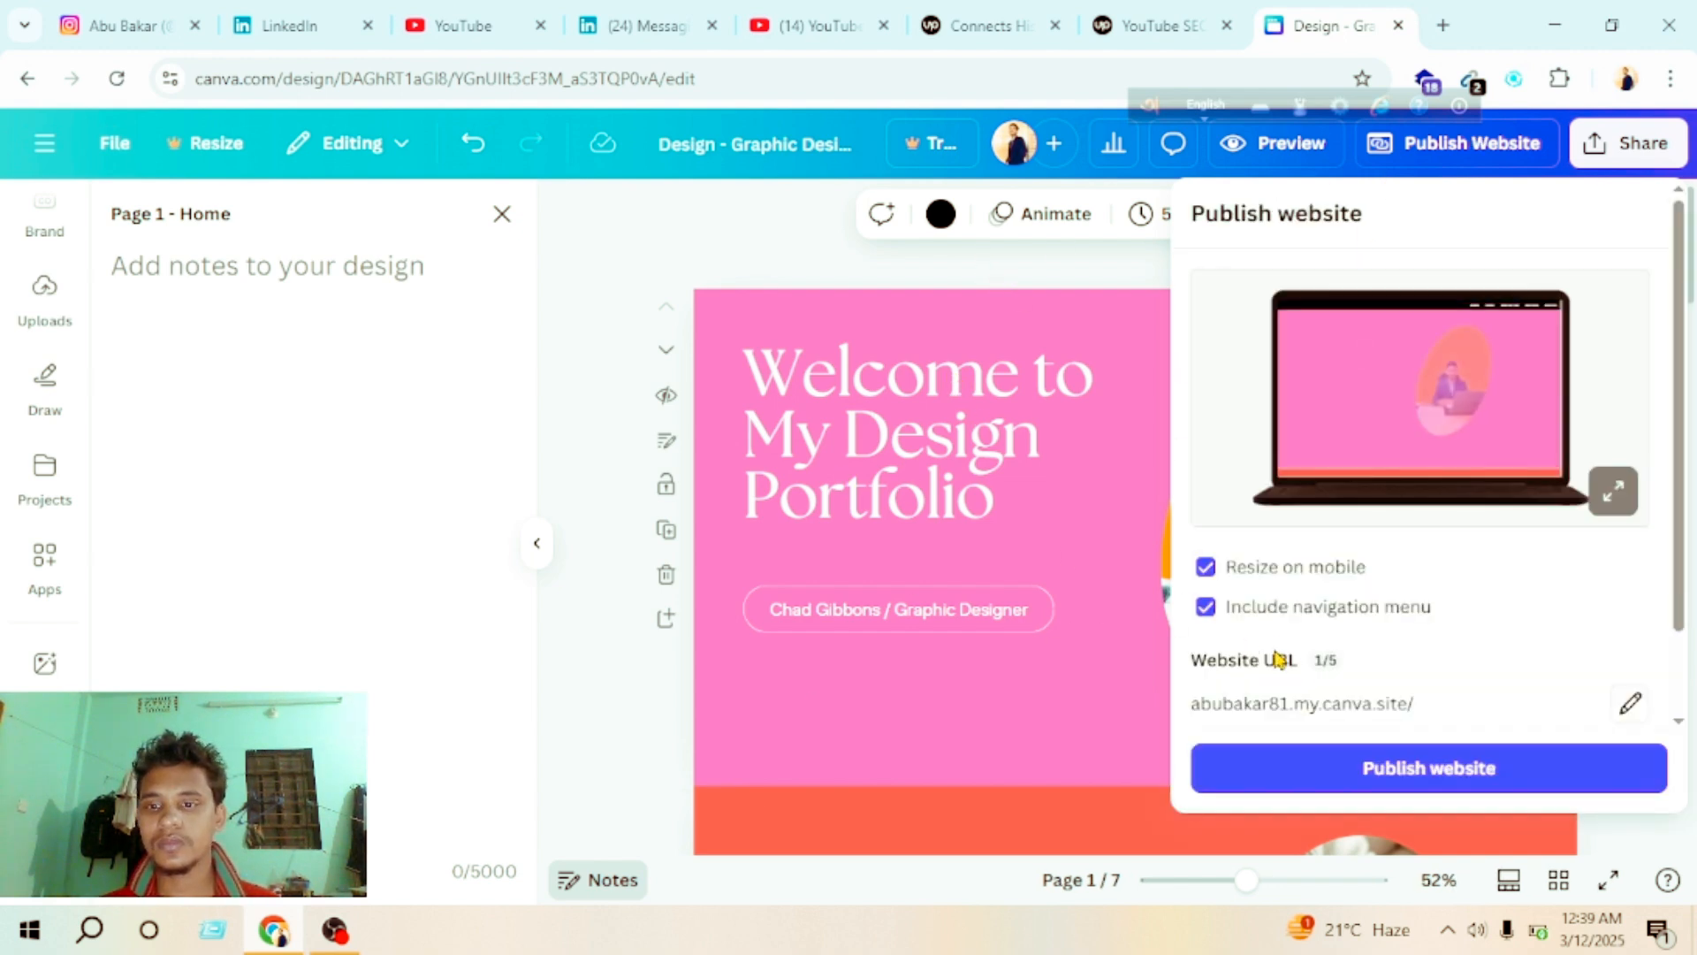
{"action": "scroll", "coordinate": [1432, 601], "scroll_direction": "down", "scroll_amount": 2}
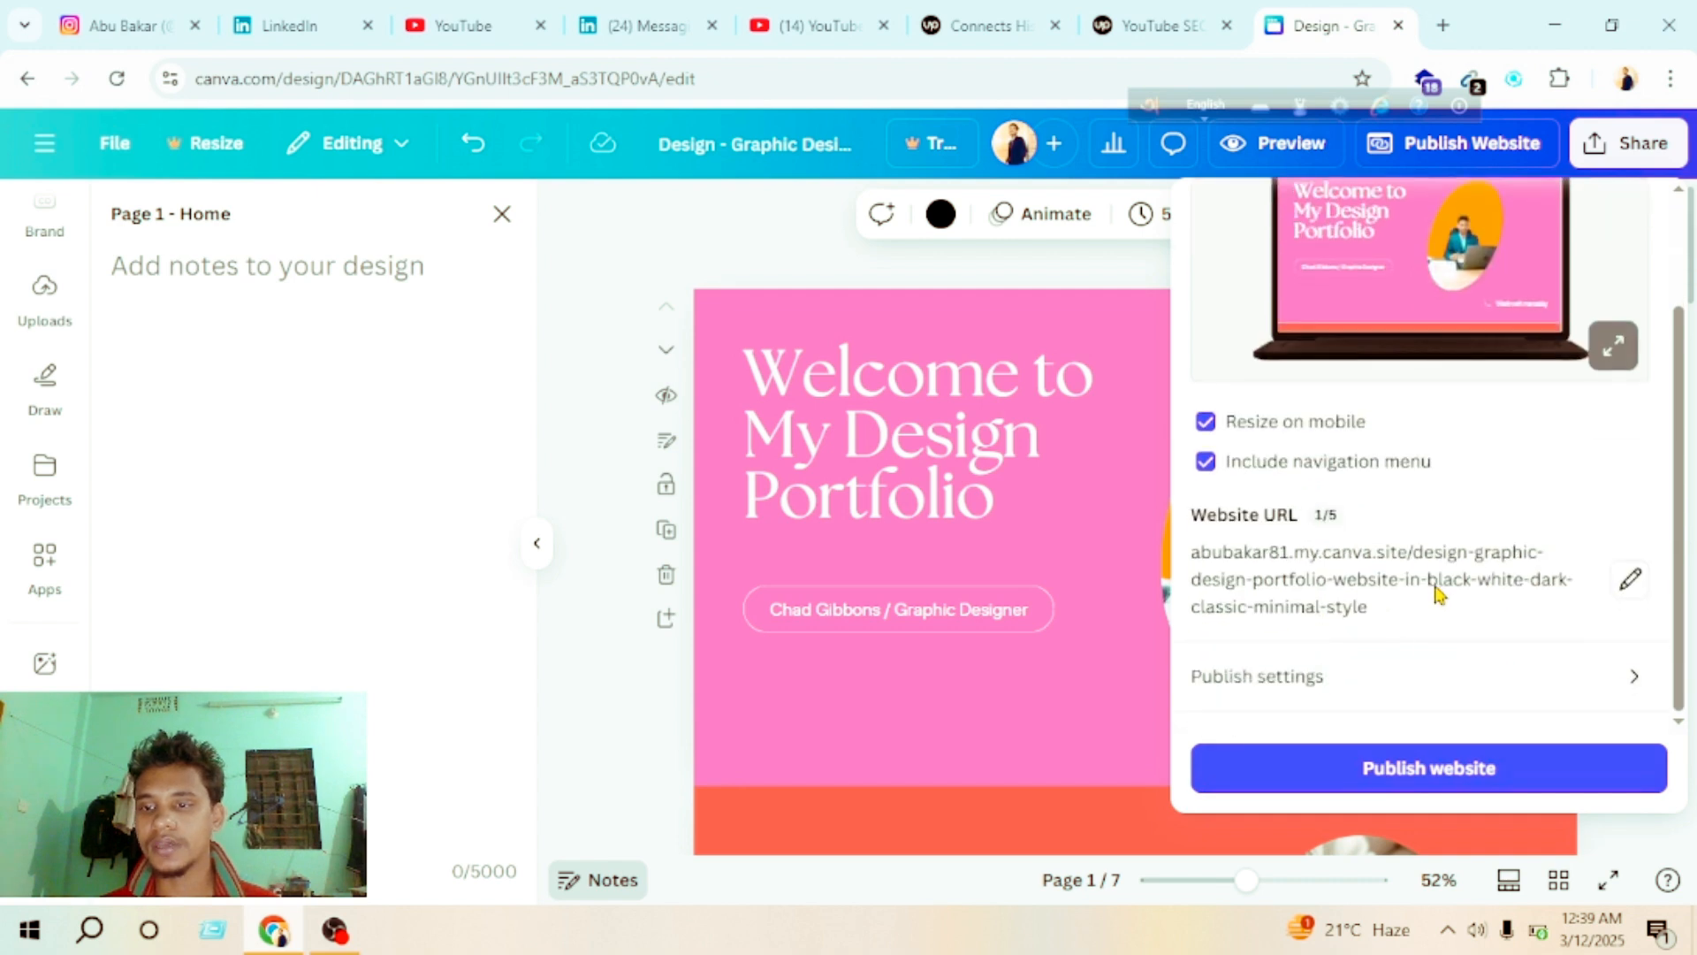
{"action": "left_click", "coordinate": [1629, 583]}
{"action": "left_click", "coordinate": [1632, 612]}
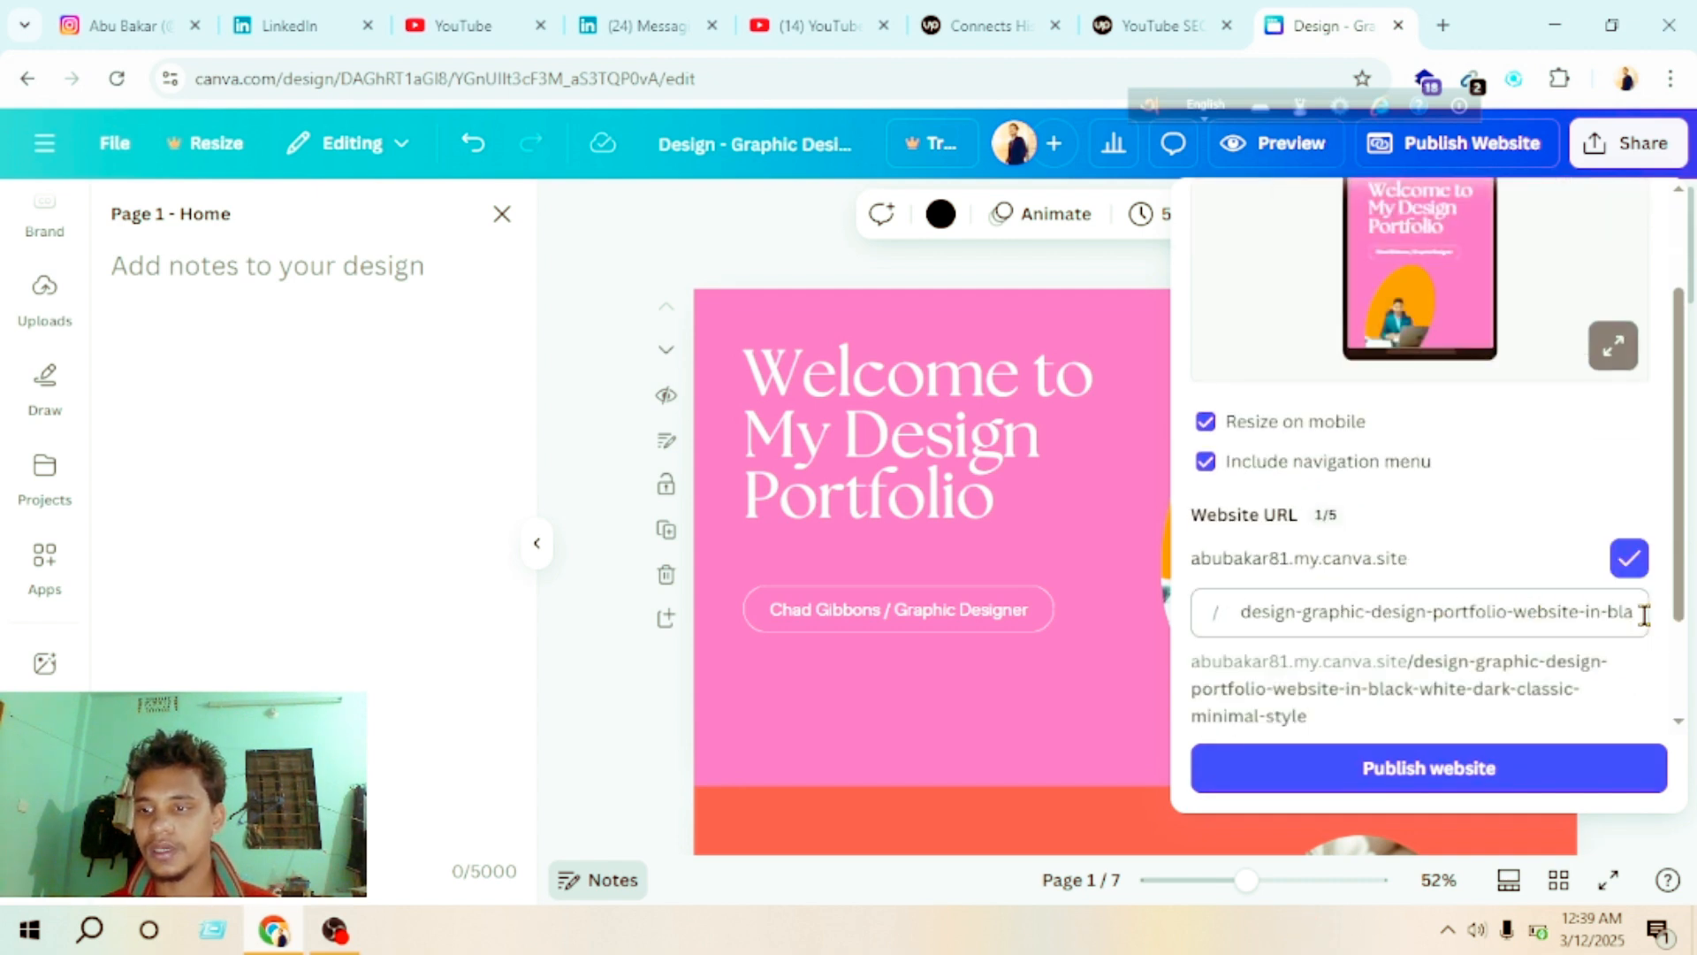
{"action": "key", "text": "BackSpace"}
{"action": "key", "text": "BackSpace"}
{"action": "key", "text": "BackSpace"}
{"action": "key", "text": "BackSpace"}
{"action": "key", "text": "BackSpace"}
{"action": "key", "text": "BackSpace"}
{"action": "key", "text": "BackSpace"}
{"action": "key", "text": "BackSpace"}
{"action": "key", "text": "BackSpace"}
{"action": "key", "text": "BackSpace"}
{"action": "key", "text": "BackSpace"}
{"action": "key", "text": "BackSpace"}
{"action": "key", "text": "BackSpace"}
{"action": "key", "text": "BackSpace"}
{"action": "key", "text": "BackSpace"}
{"action": "key", "text": "BackSpace"}
{"action": "key", "text": "BackSpace"}
{"action": "key", "text": "BackSpace"}
{"action": "key", "text": "BackSpace"}
{"action": "key", "text": "BackSpace"}
{"action": "key", "text": "BackSpace"}
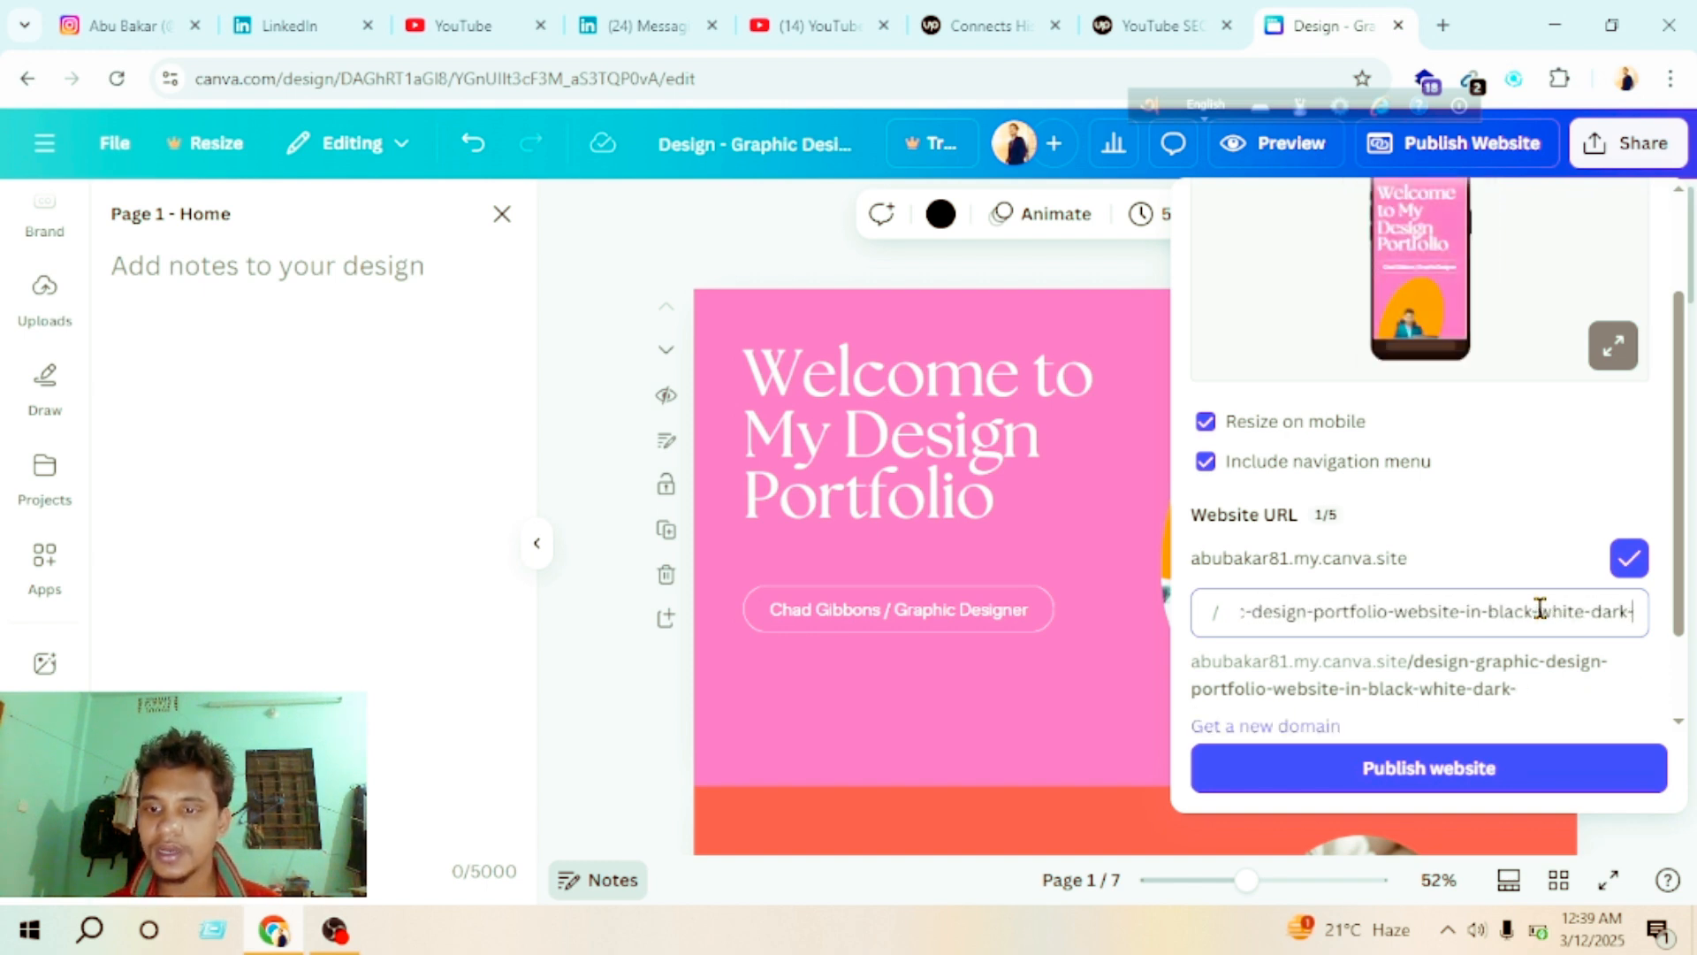
{"action": "key", "text": "BackSpace"}
{"action": "key", "text": "BackSpace"}
{"action": "key", "text": "BackSpace"}
{"action": "key", "text": "BackSpace"}
{"action": "key", "text": "BackSpace"}
{"action": "key", "text": "BackSpace"}
{"action": "key", "text": "BackSpace"}
{"action": "key", "text": "BackSpace"}
{"action": "key", "text": "BackSpace"}
{"action": "key", "text": "BackSpace"}
{"action": "key", "text": "BackSpace"}
{"action": "key", "text": "BackSpace"}
{"action": "key", "text": "BackSpace"}
{"action": "key", "text": "BackSpace"}
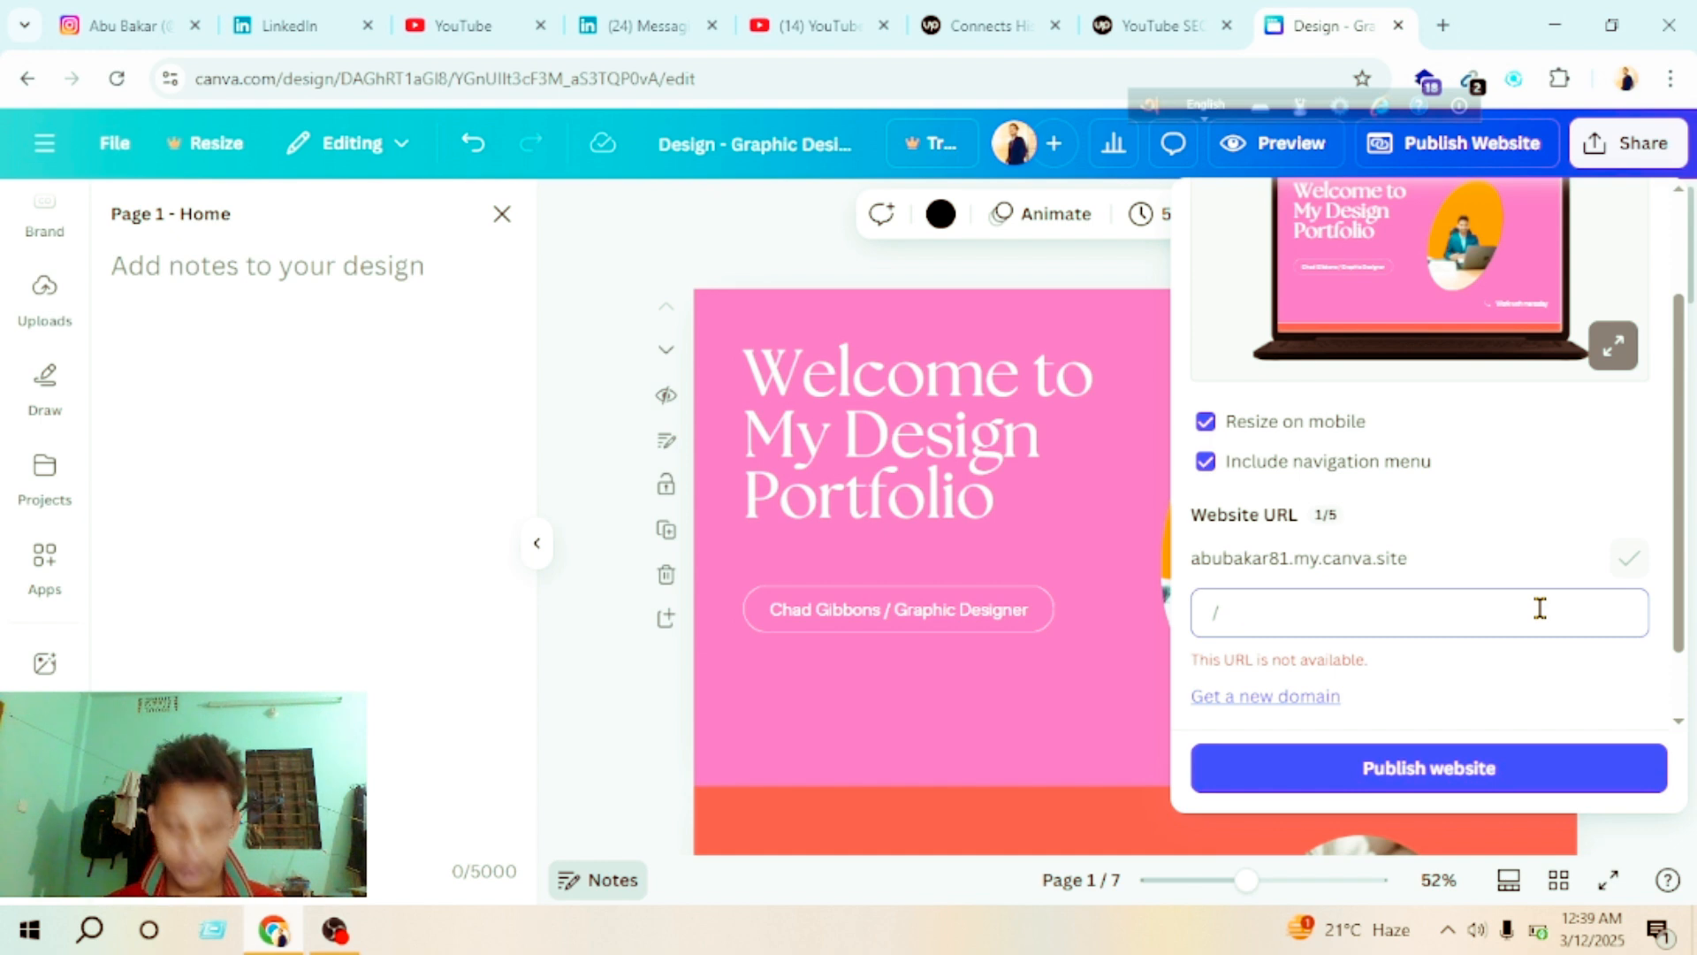
{"action": "type", "text": "abc"}
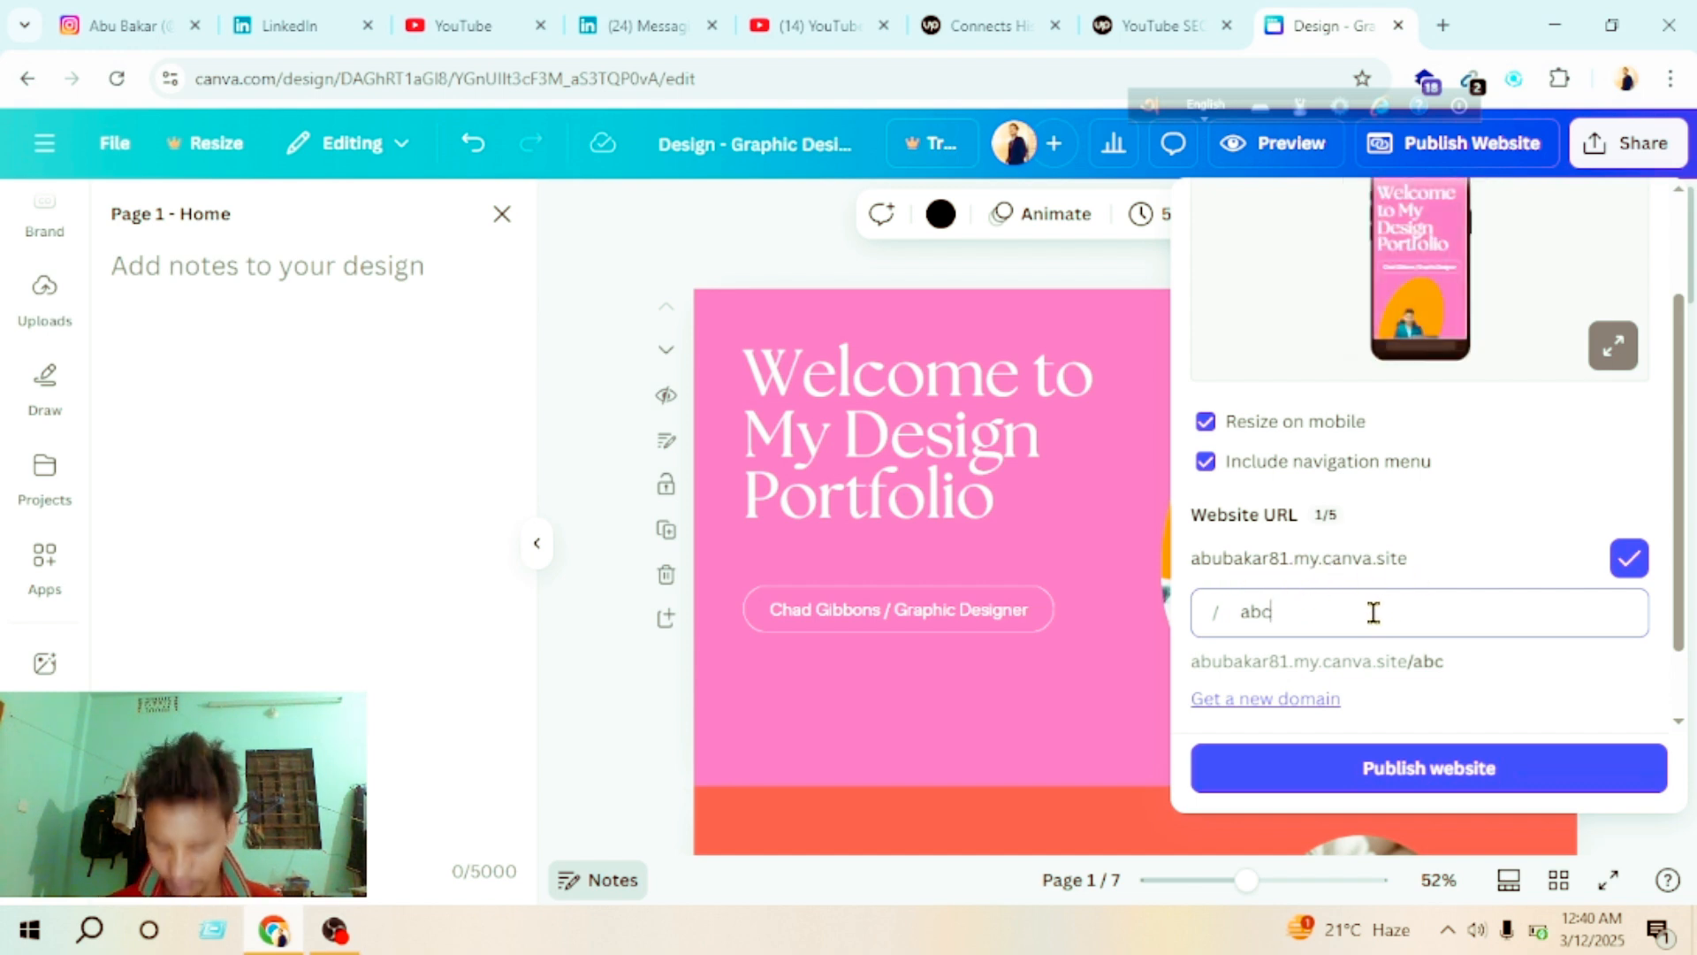
Step: Try to publish the website with its URL path extended to abc.com
{"action": "type", "text": ".com-"}
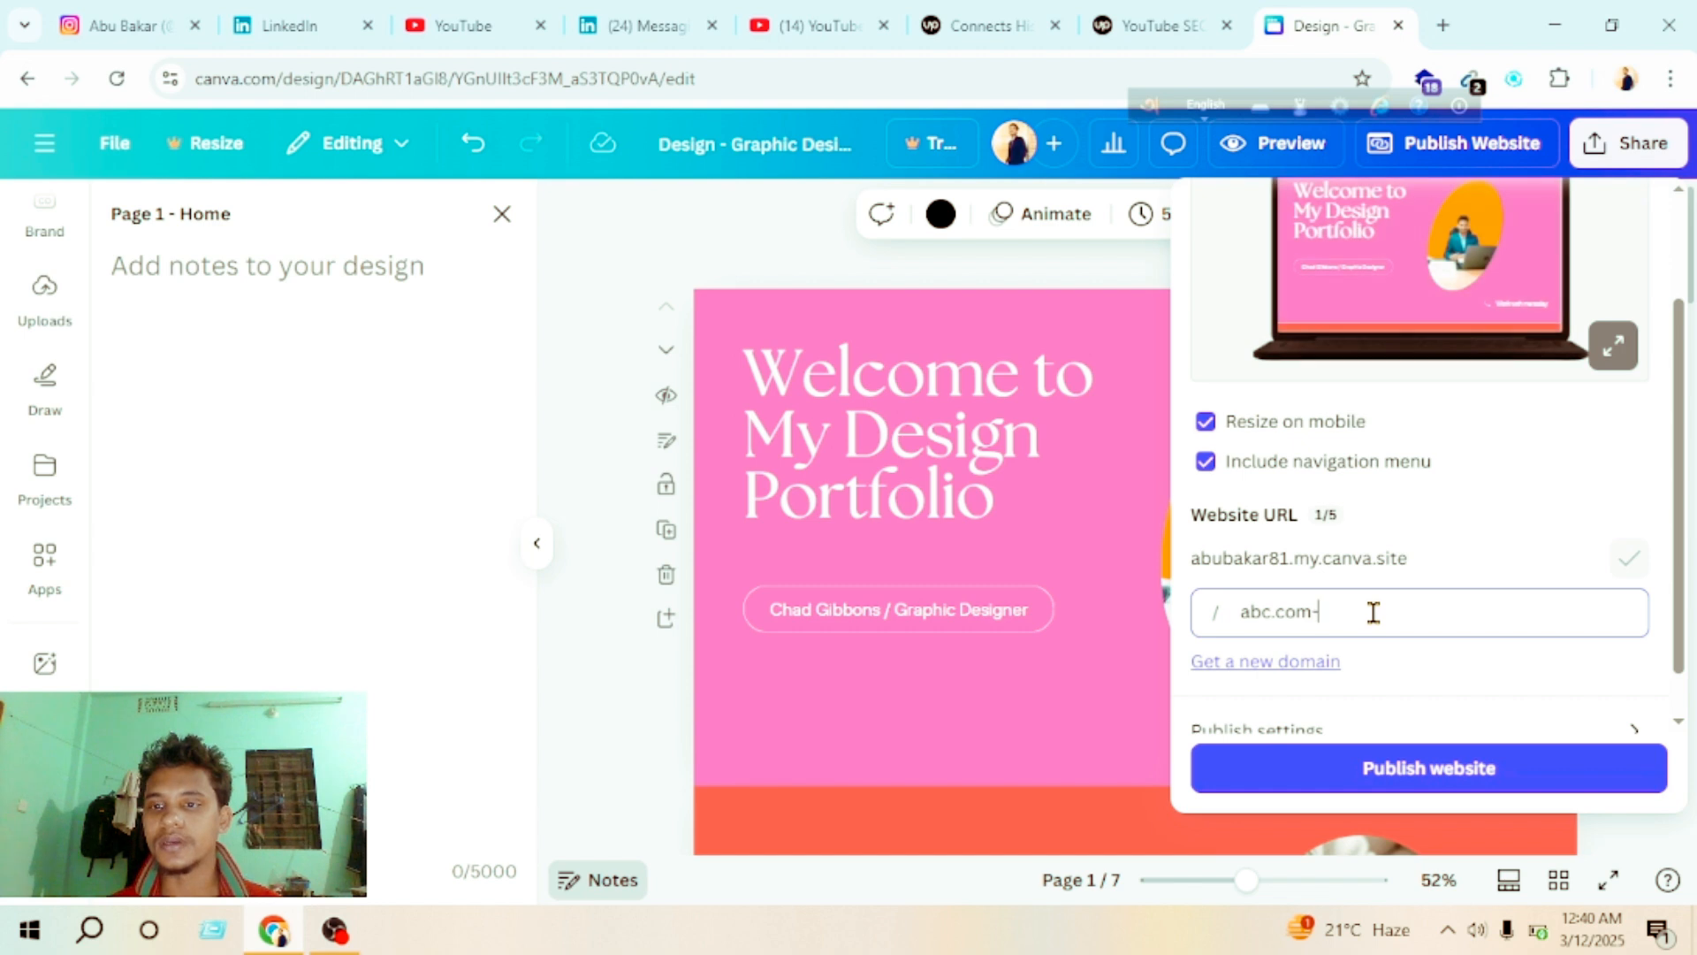
{"action": "key", "text": "BackSpace"}
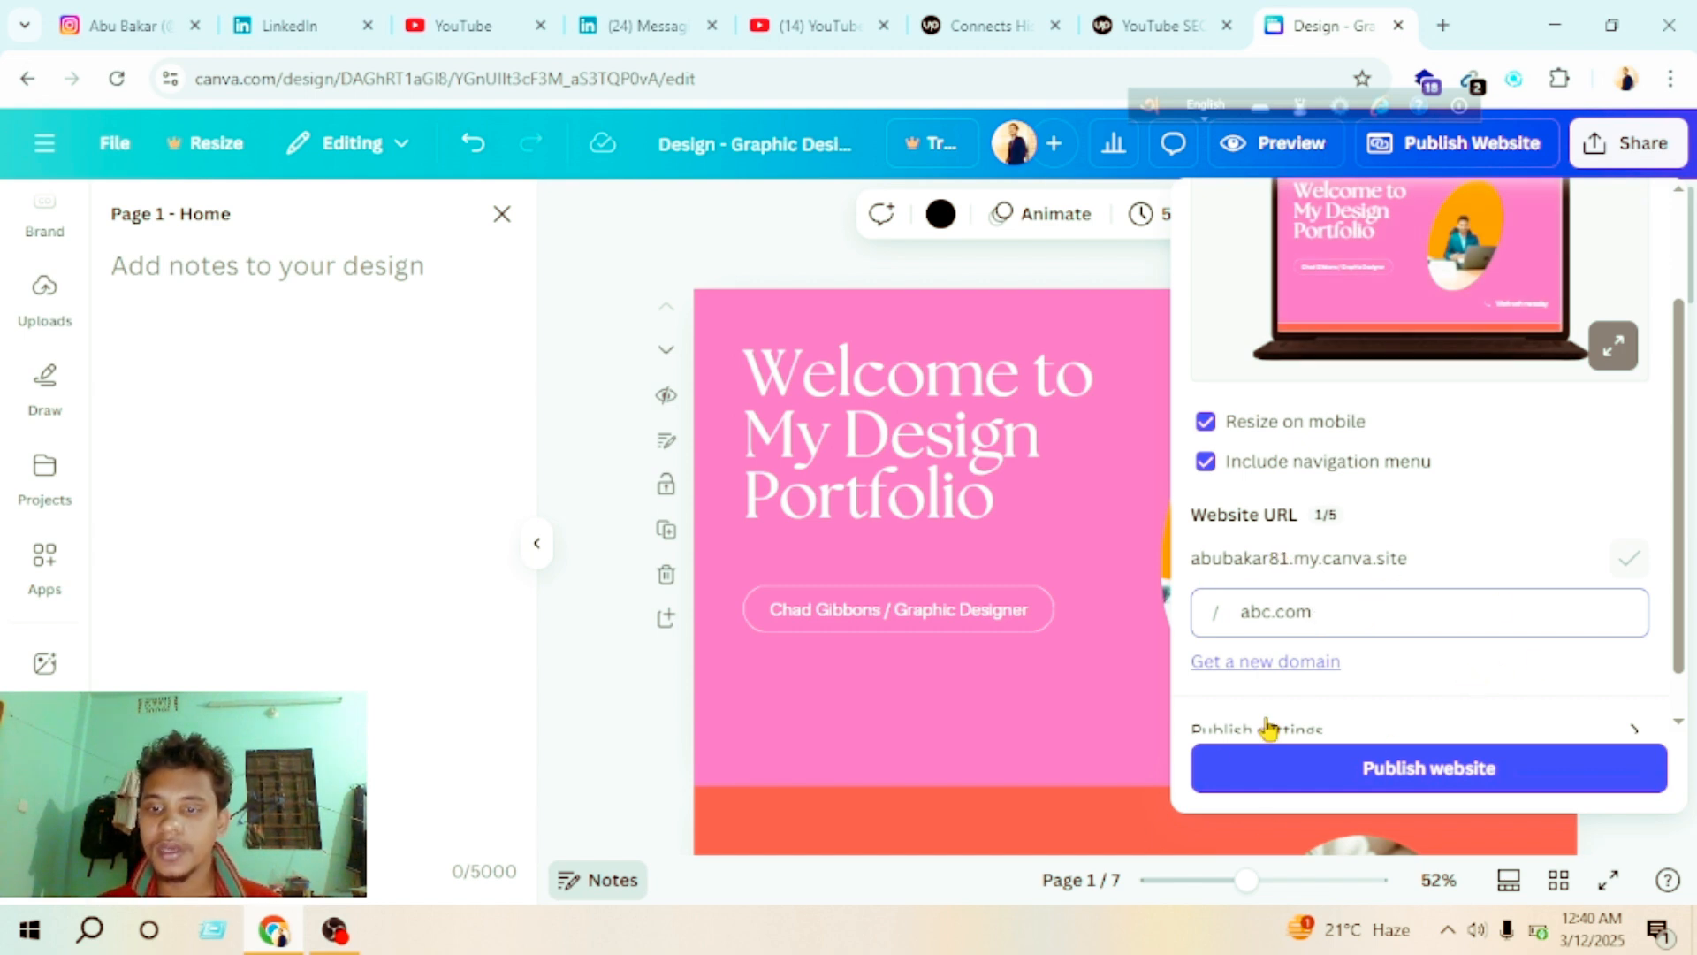
{"action": "scroll", "coordinate": [1386, 628], "scroll_direction": "down", "scroll_amount": 1}
{"action": "left_click", "coordinate": [1419, 768]}
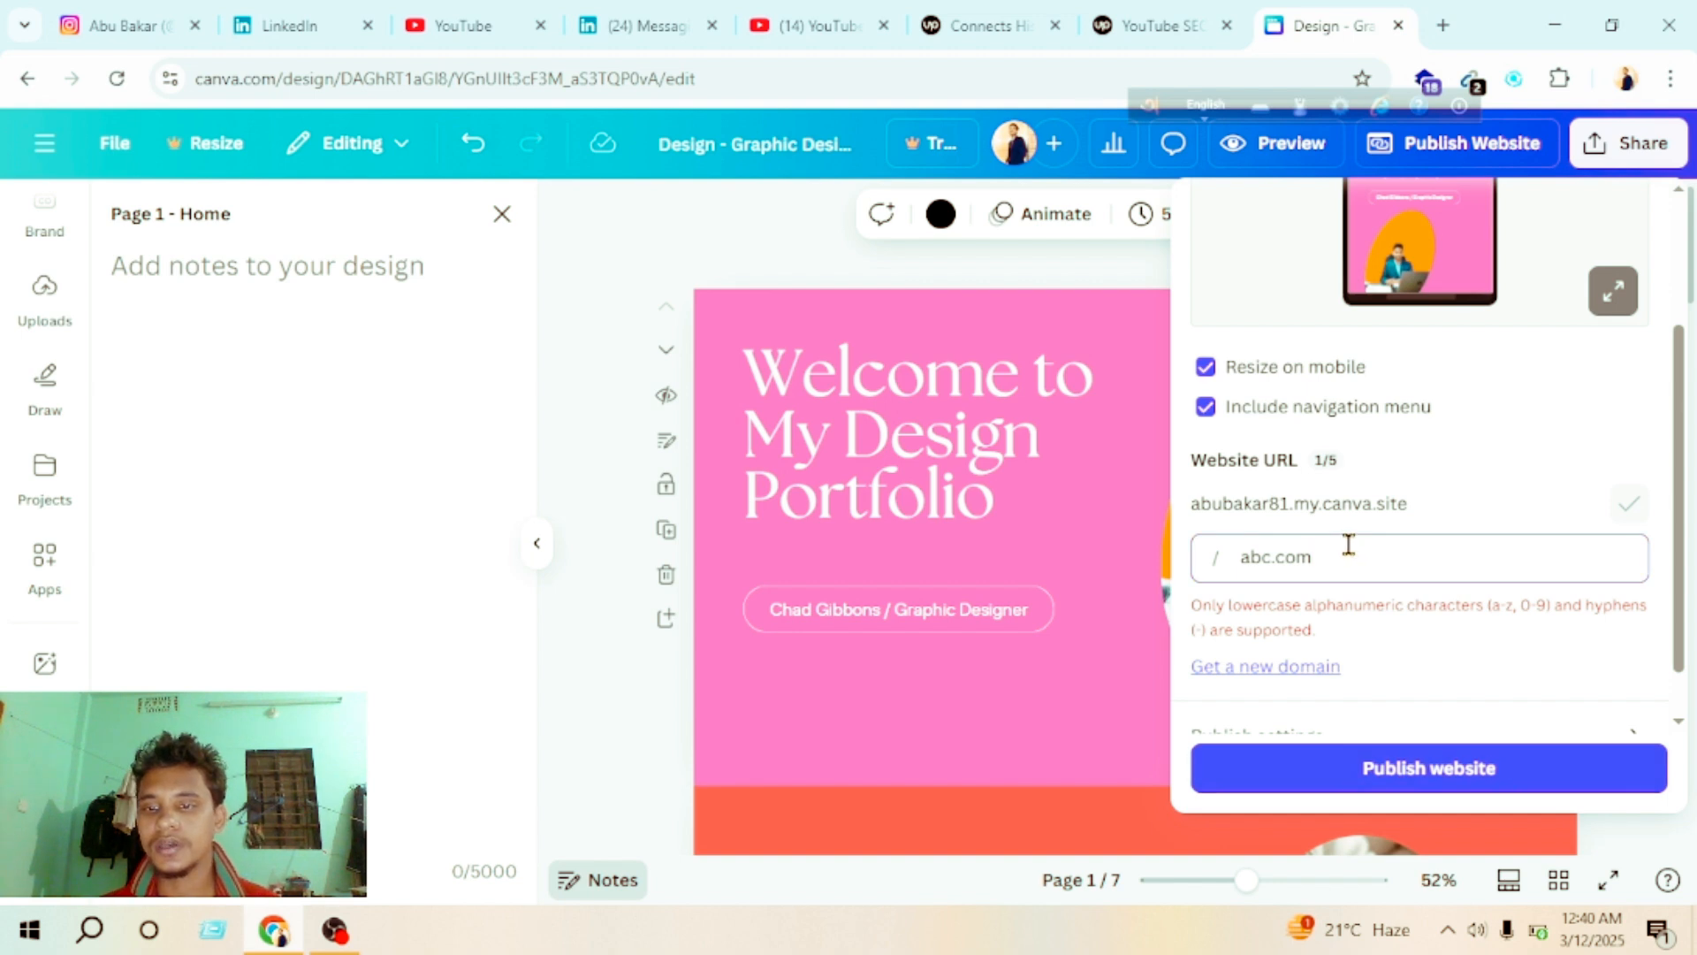
Step: Shorten the URL path back to abc and publish the website
{"action": "key", "text": "BackSpace"}
{"action": "key", "text": "BackSpace"}
{"action": "key", "text": "BackSpace"}
{"action": "key", "text": "BackSpace"}
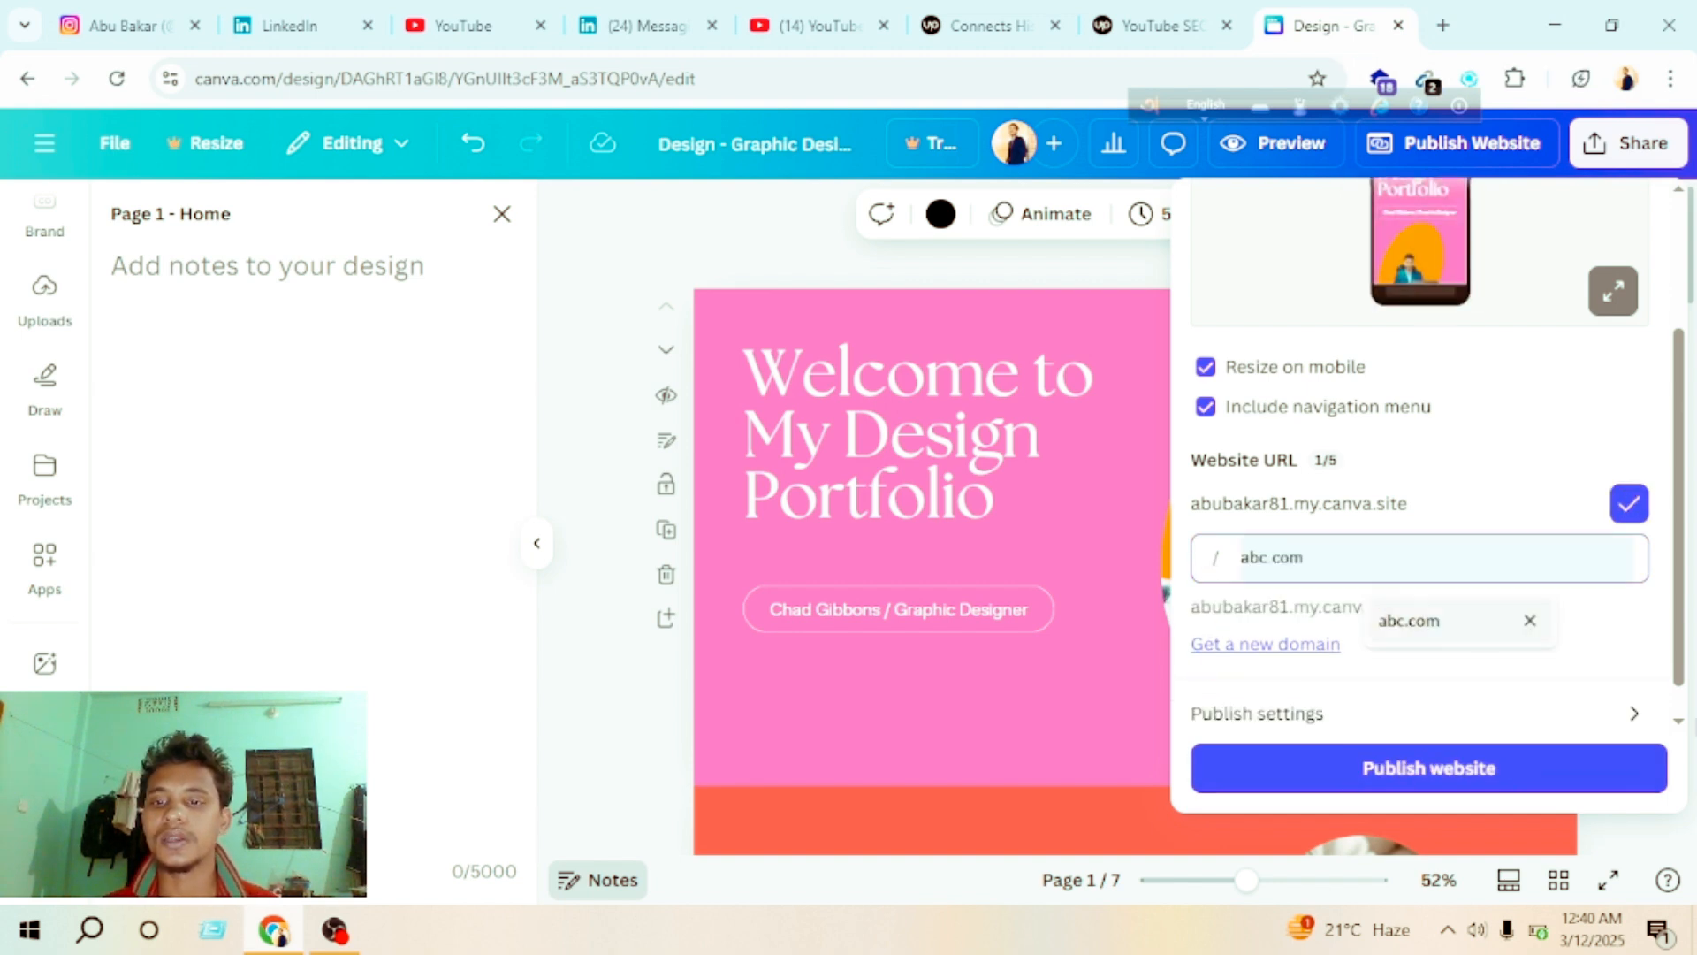
{"action": "left_click", "coordinate": [1432, 768]}
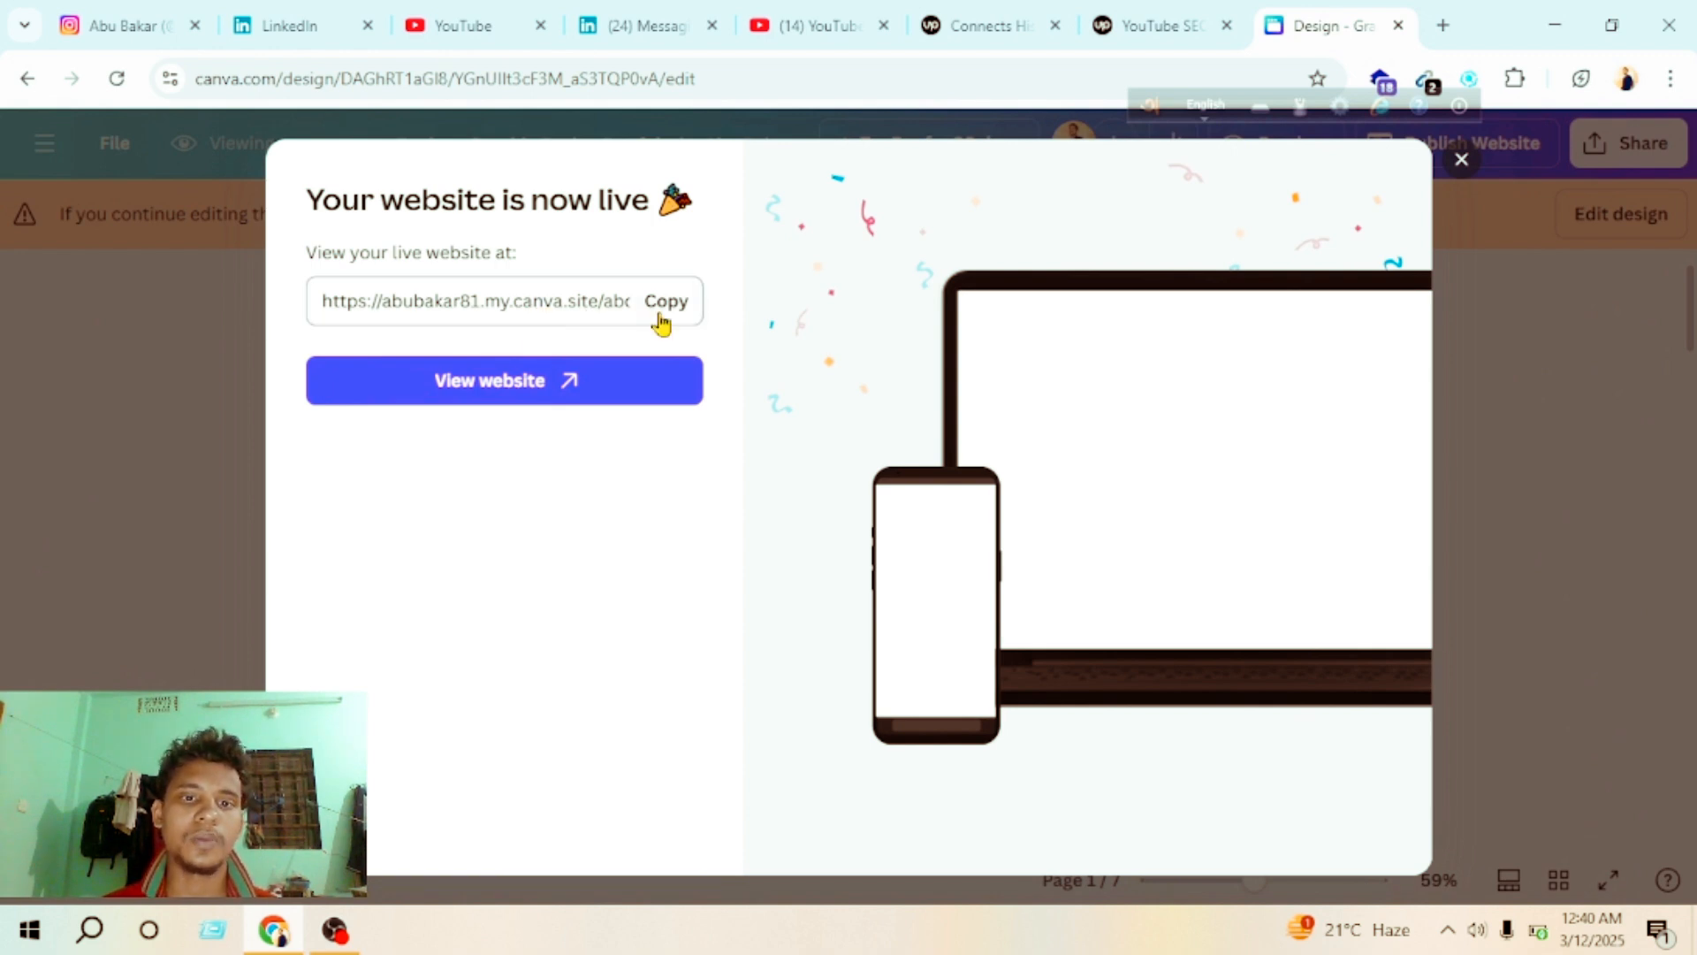
Step: Copy the live website's address, open the published site, and select its address in the browser
{"action": "left_click", "coordinate": [670, 304]}
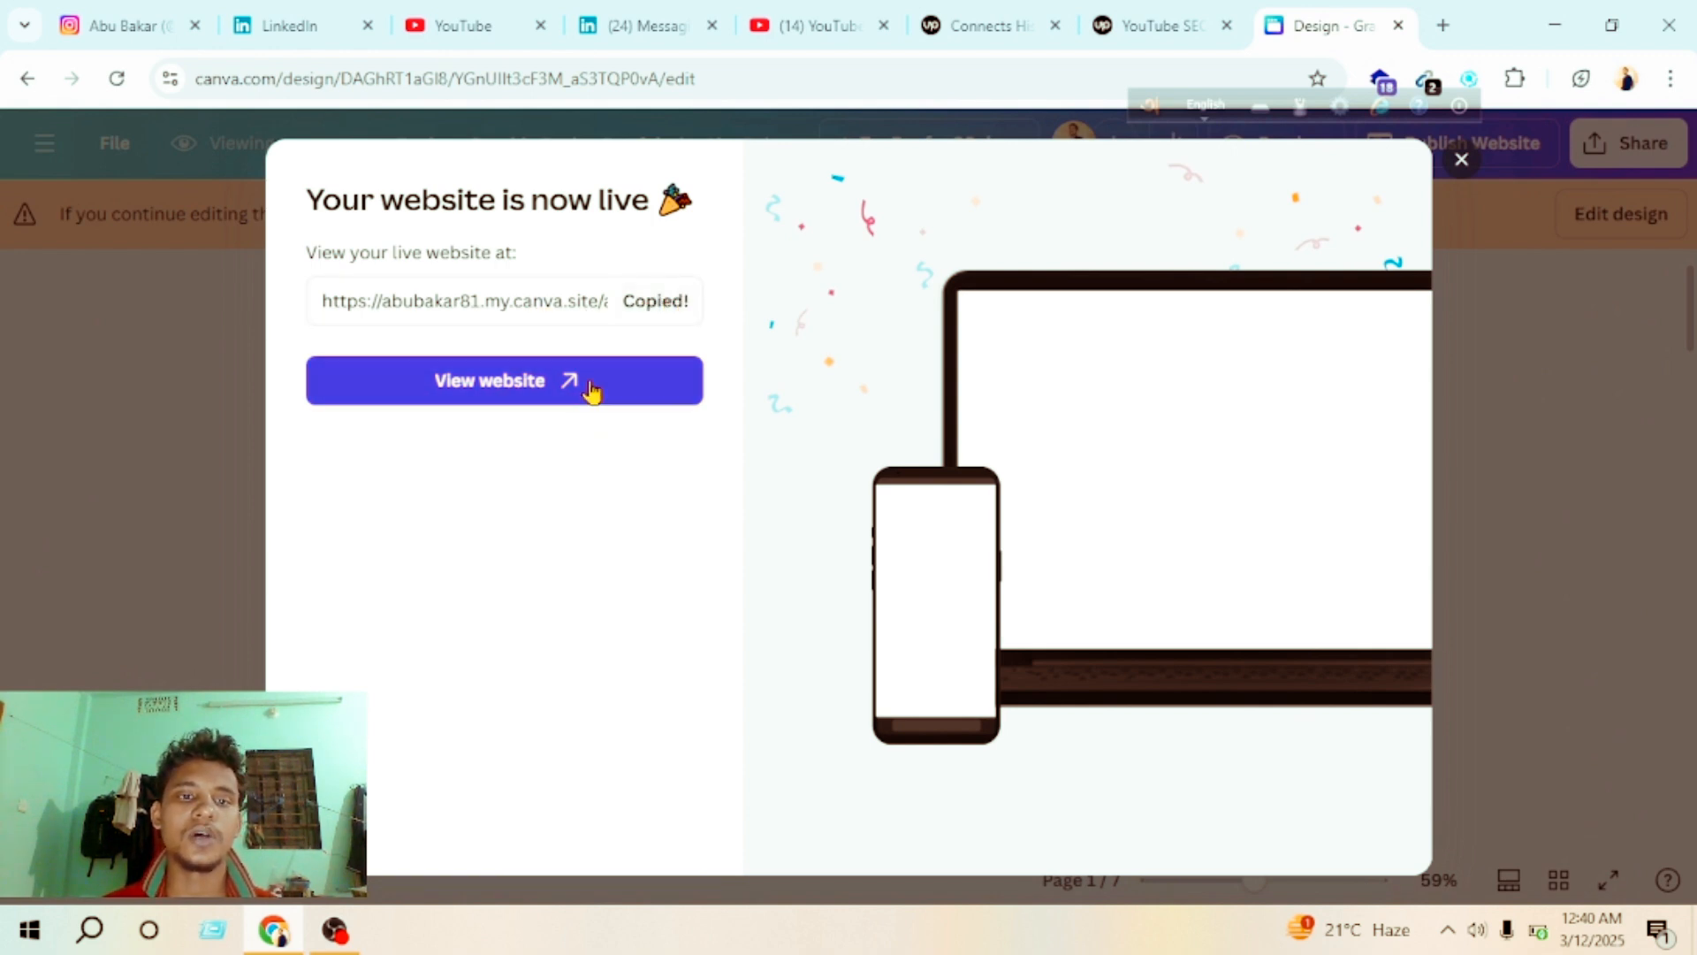
{"action": "left_click", "coordinate": [570, 380]}
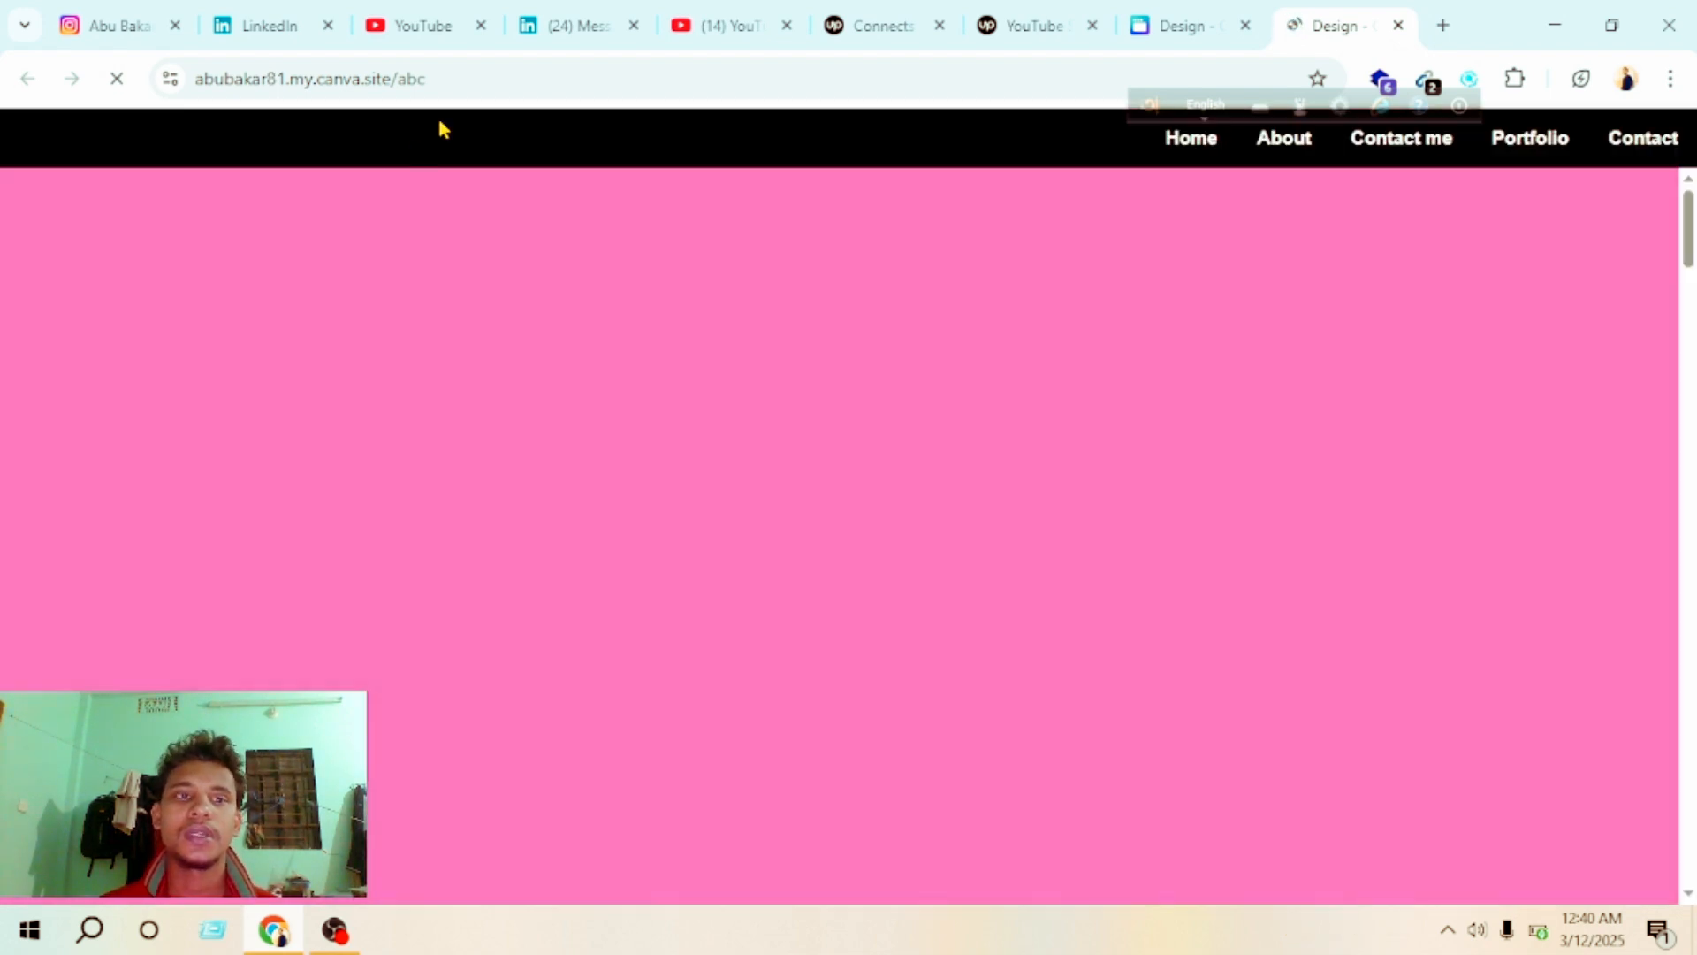
{"action": "left_click_drag", "start_coordinate": [451, 80], "coordinate": [196, 77]}
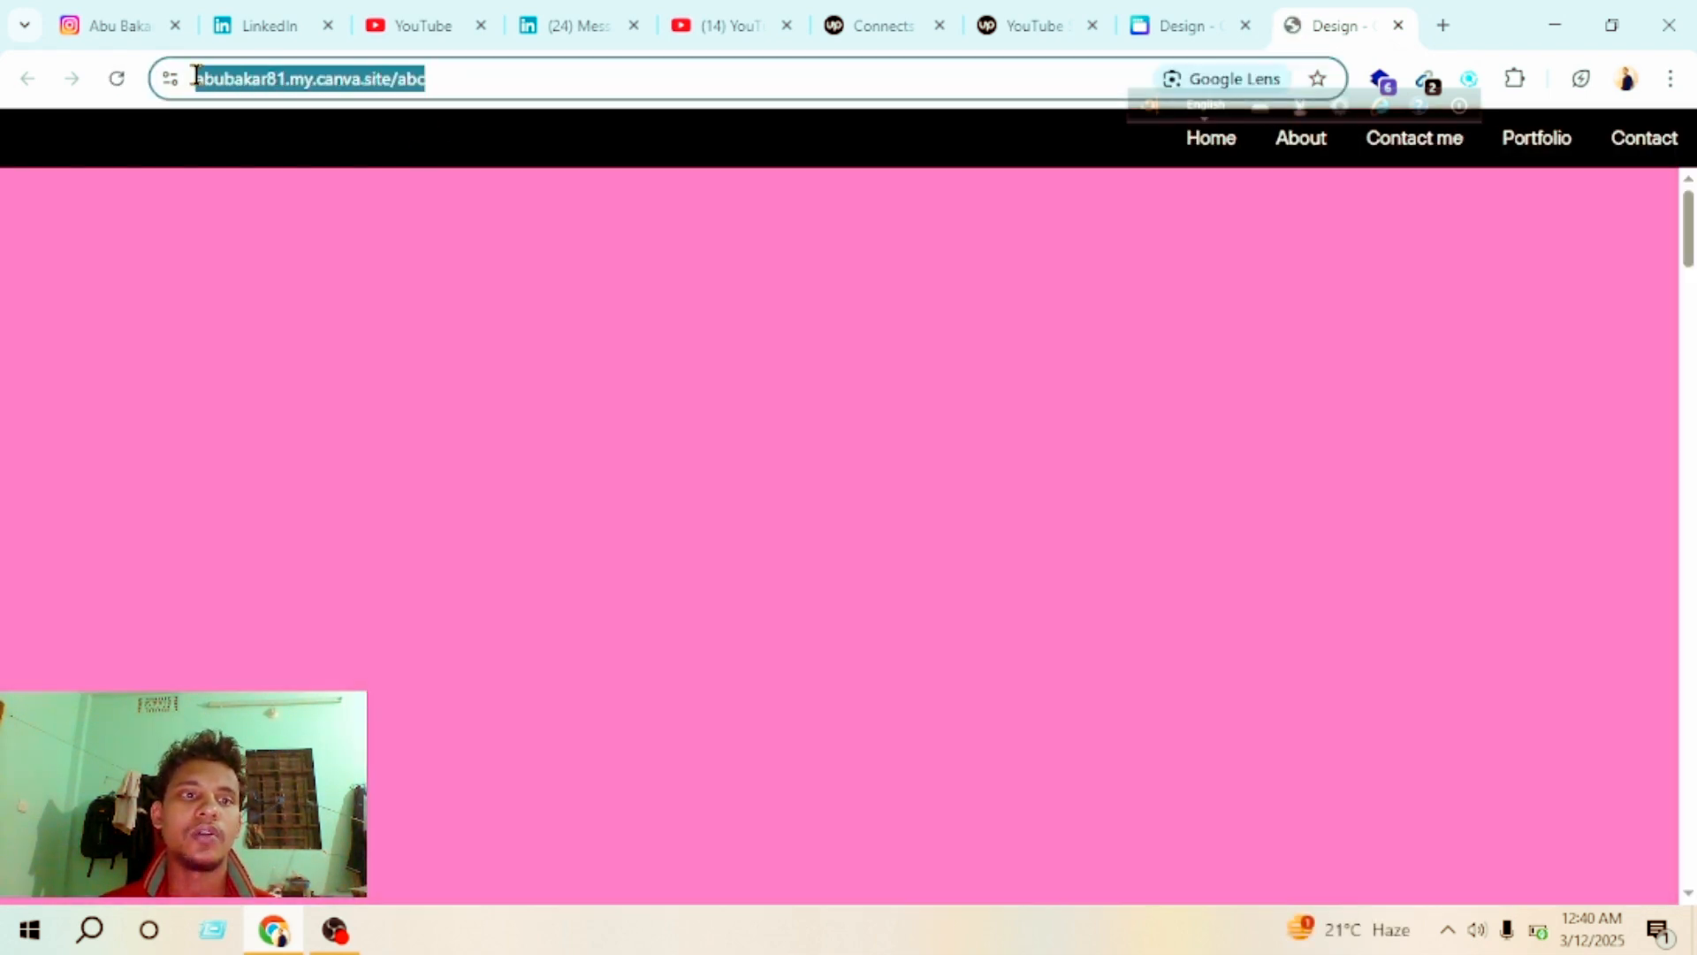
Step: Look through the published site from the welcome section to Reach Out to Me and back
{"action": "scroll", "coordinate": [606, 368], "scroll_direction": "down", "scroll_amount": 5}
{"action": "scroll", "coordinate": [608, 369], "scroll_direction": "up", "scroll_amount": 5}
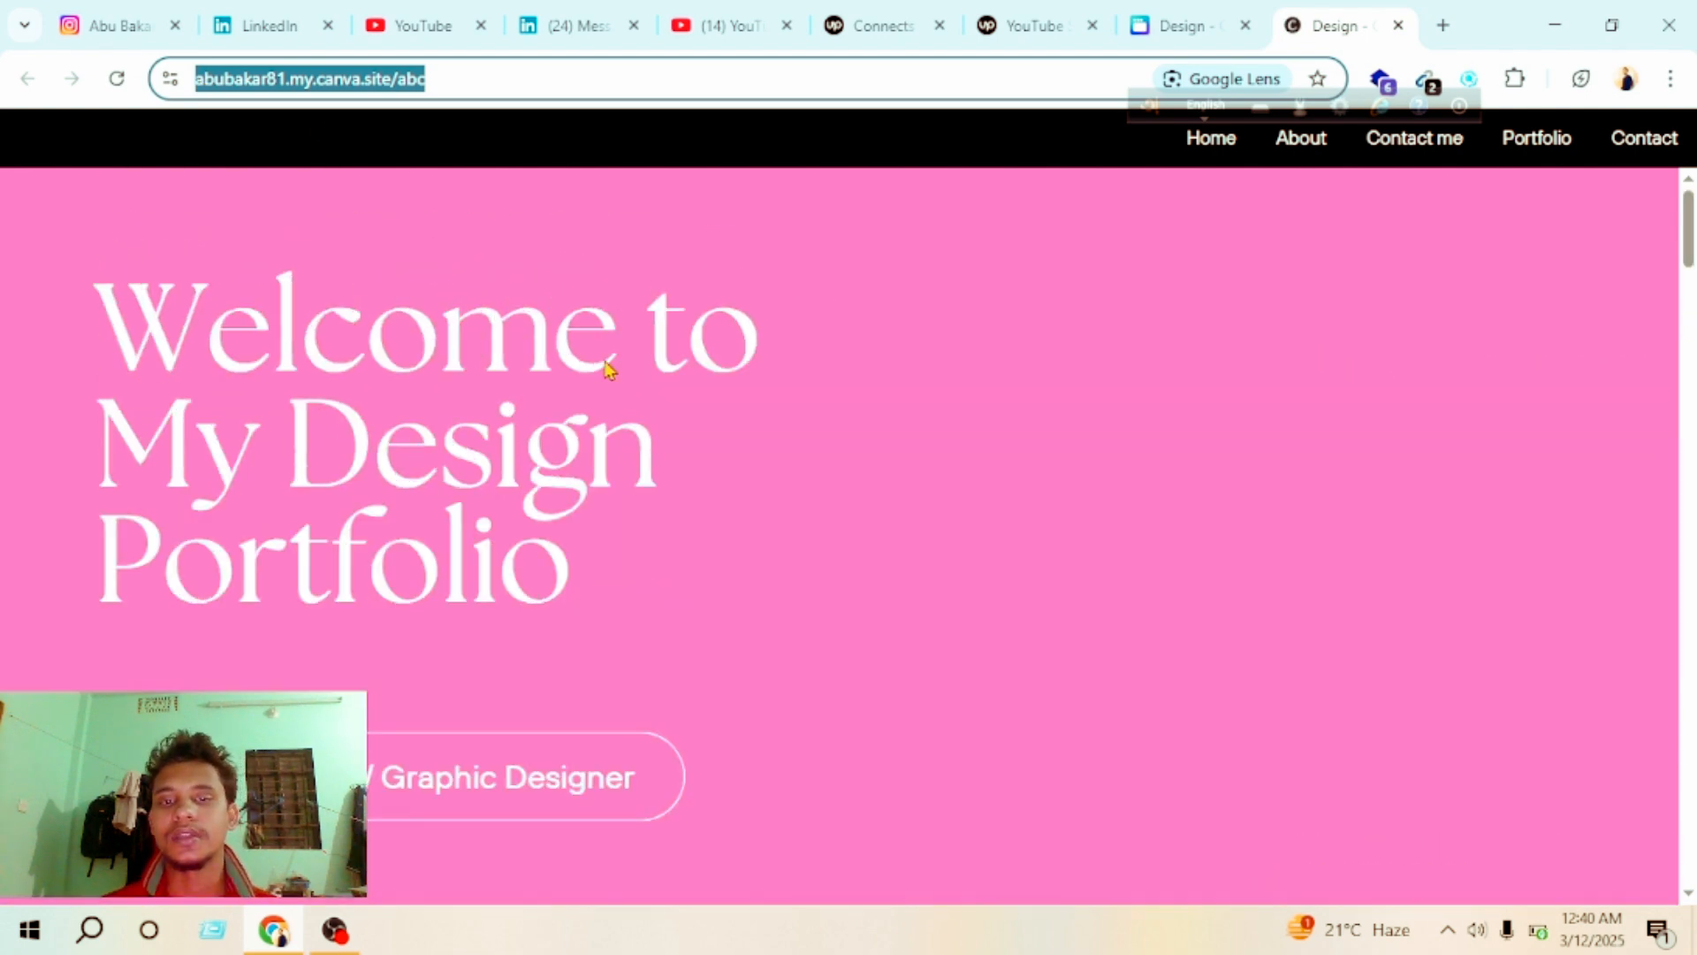
{"action": "scroll", "coordinate": [1023, 438], "scroll_direction": "down", "scroll_amount": 15}
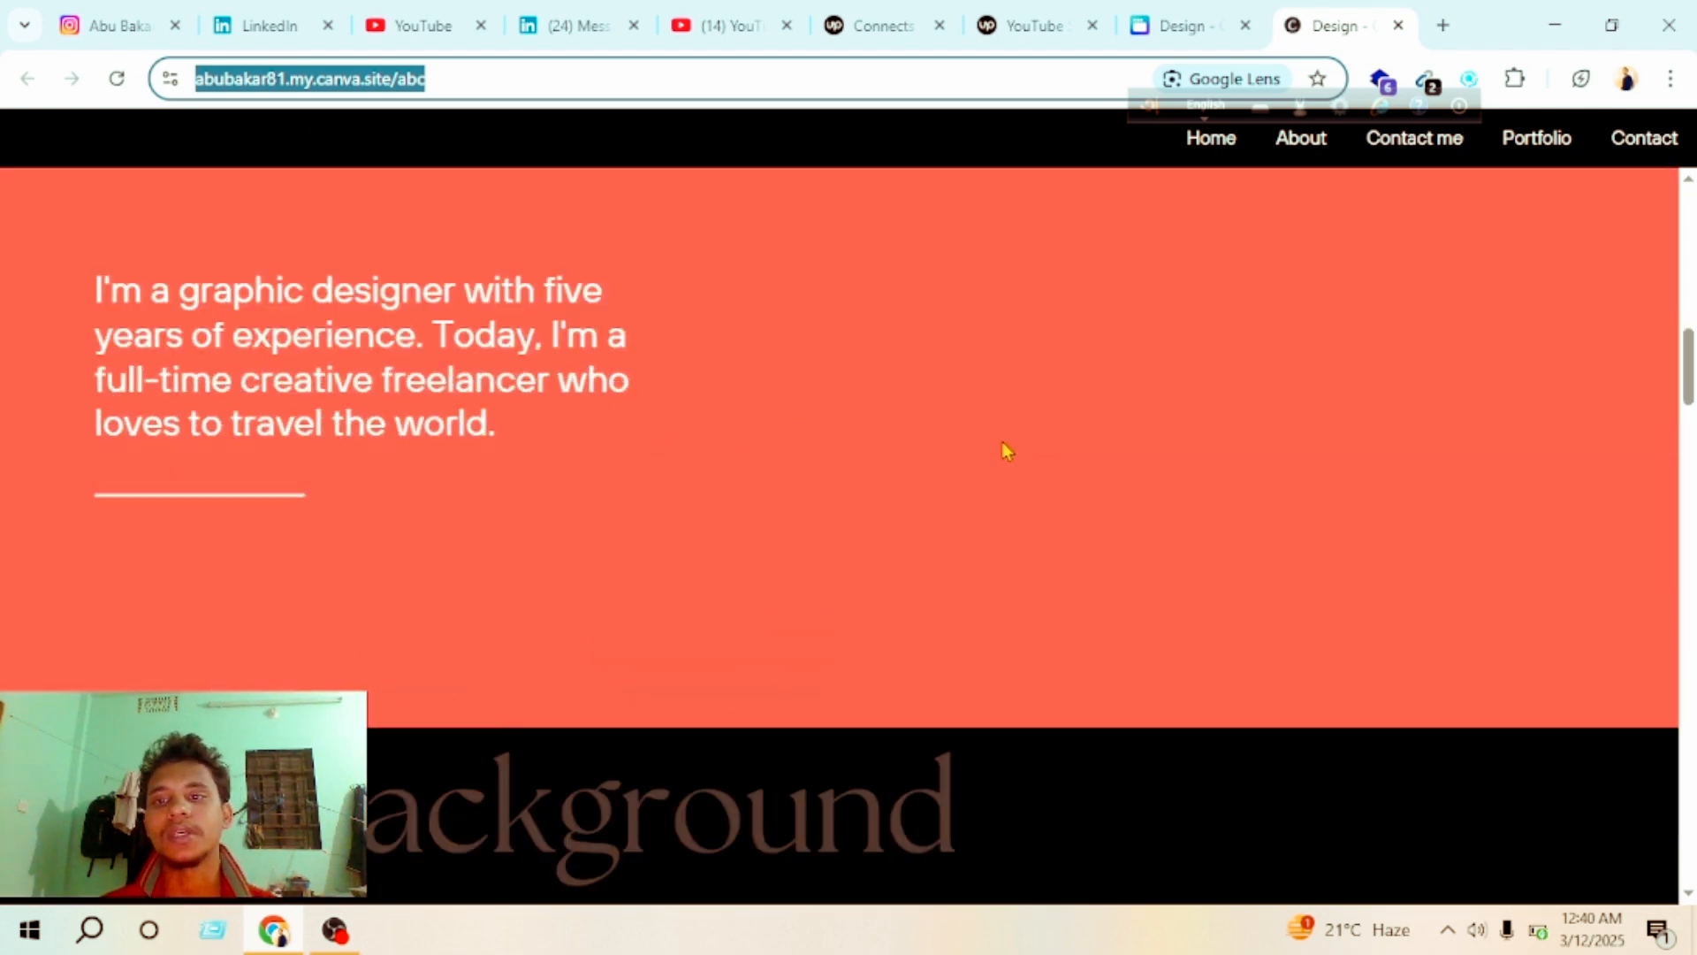
{"action": "scroll", "coordinate": [988, 449], "scroll_direction": "down", "scroll_amount": 10}
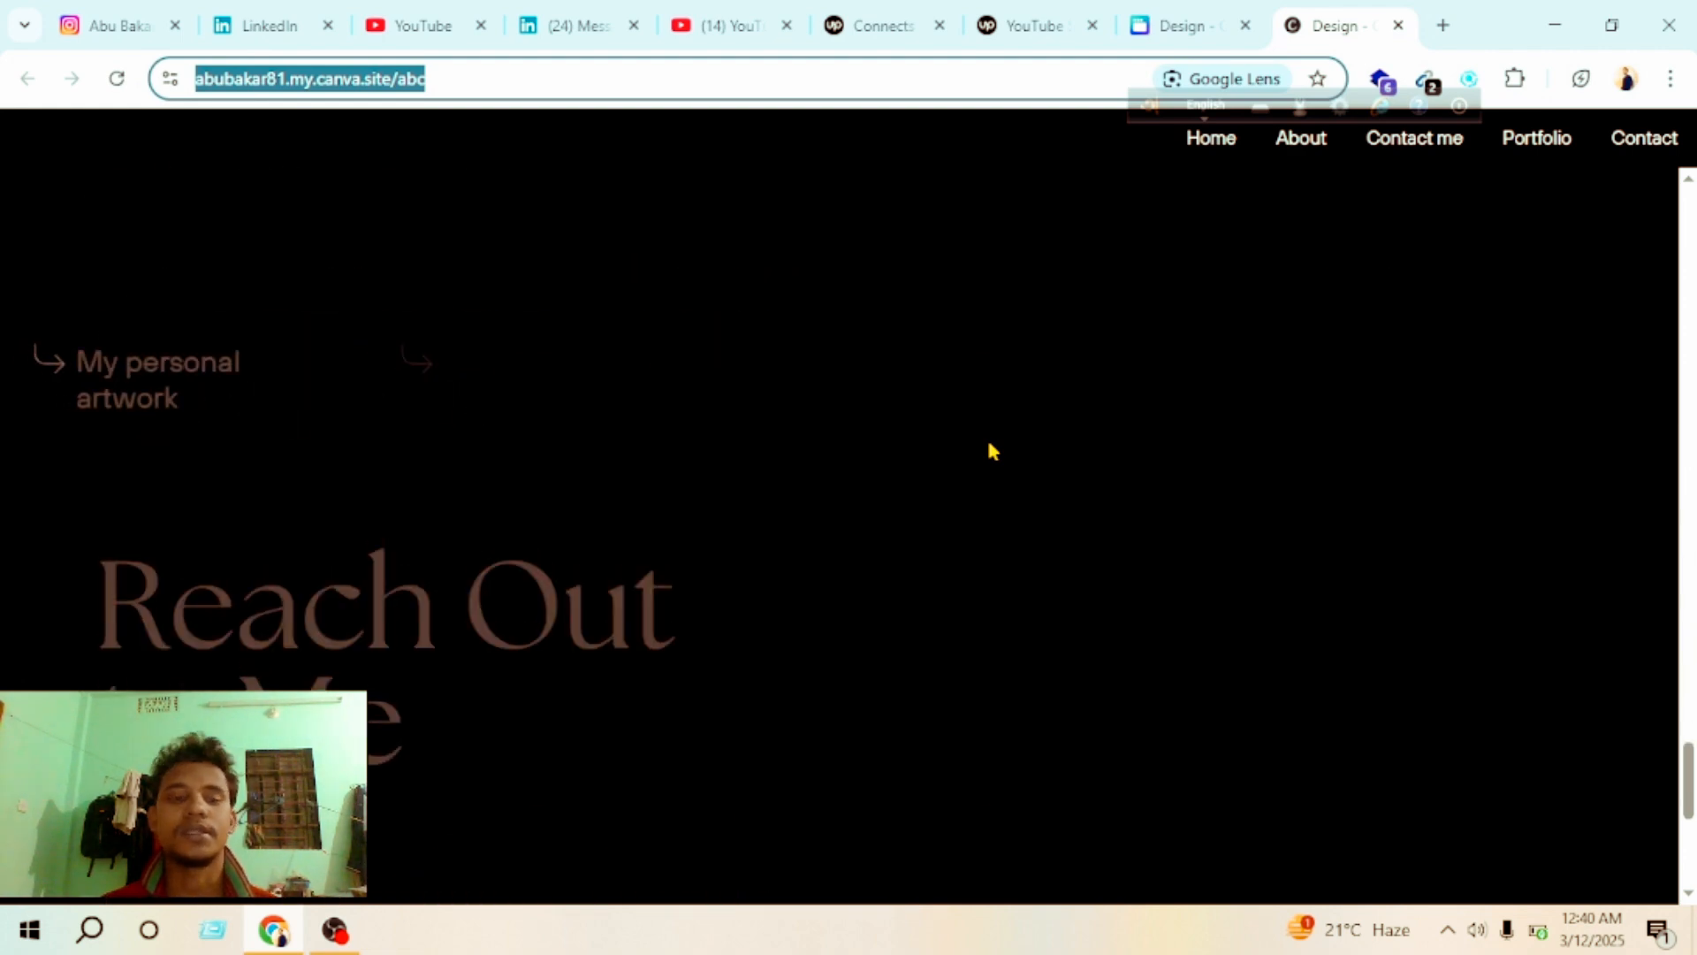
{"action": "scroll", "coordinate": [803, 422], "scroll_direction": "up", "scroll_amount": 20}
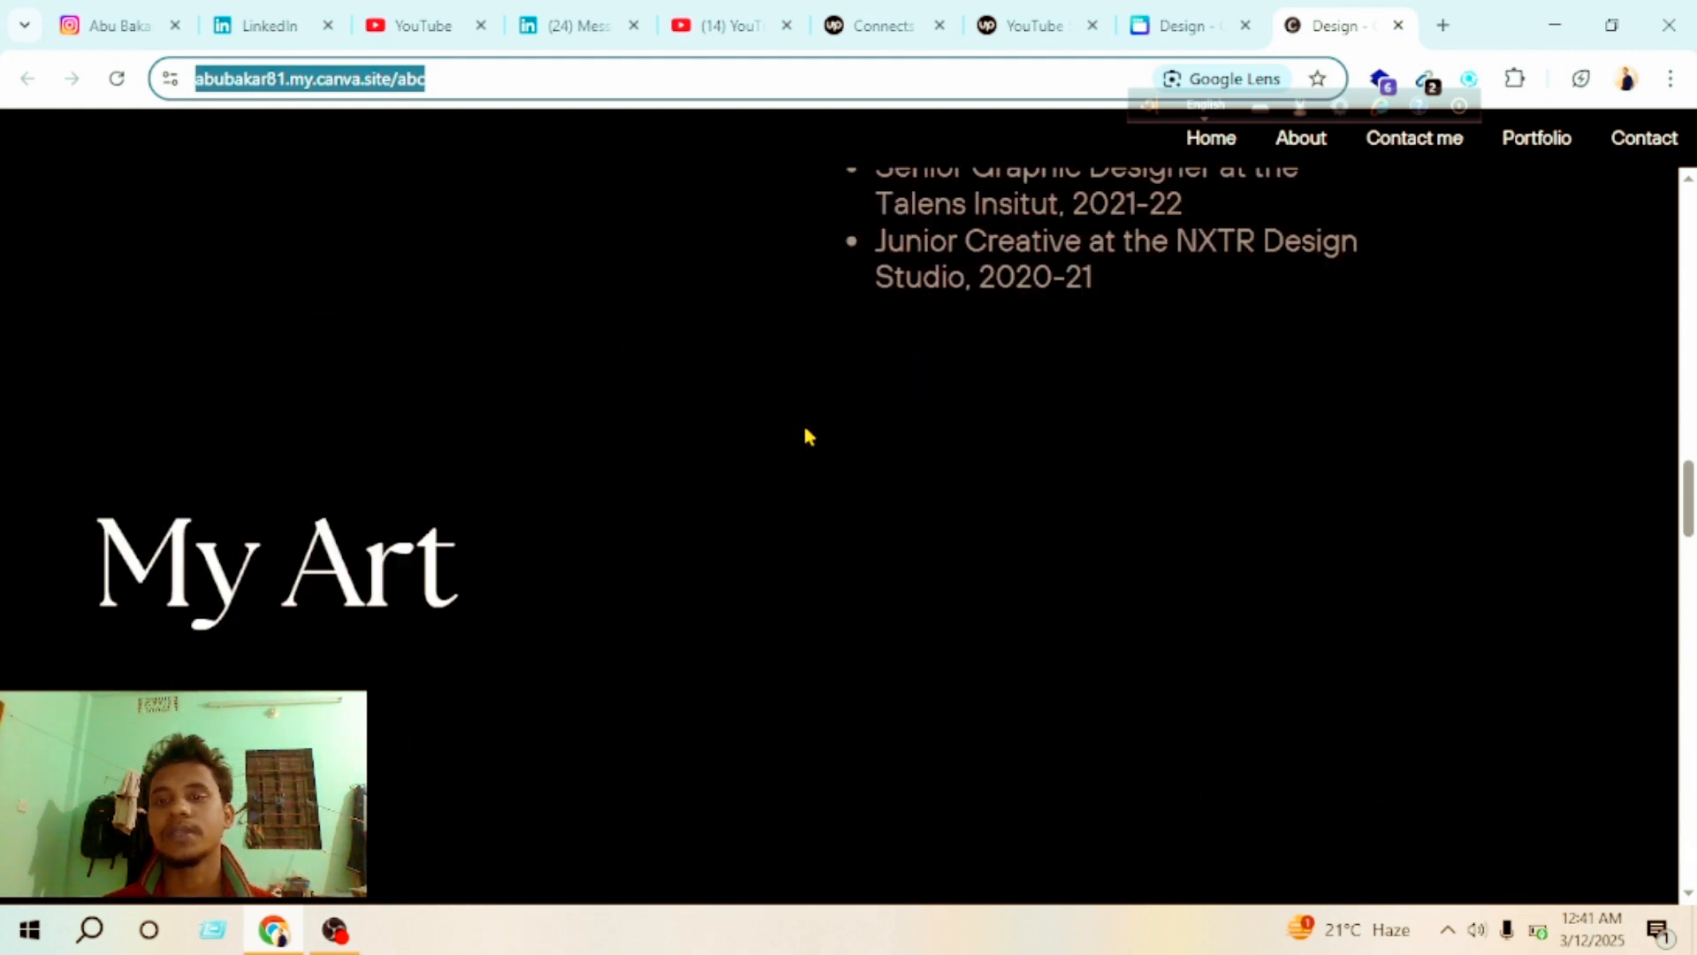
{"action": "scroll", "coordinate": [806, 433], "scroll_direction": "up", "scroll_amount": 5}
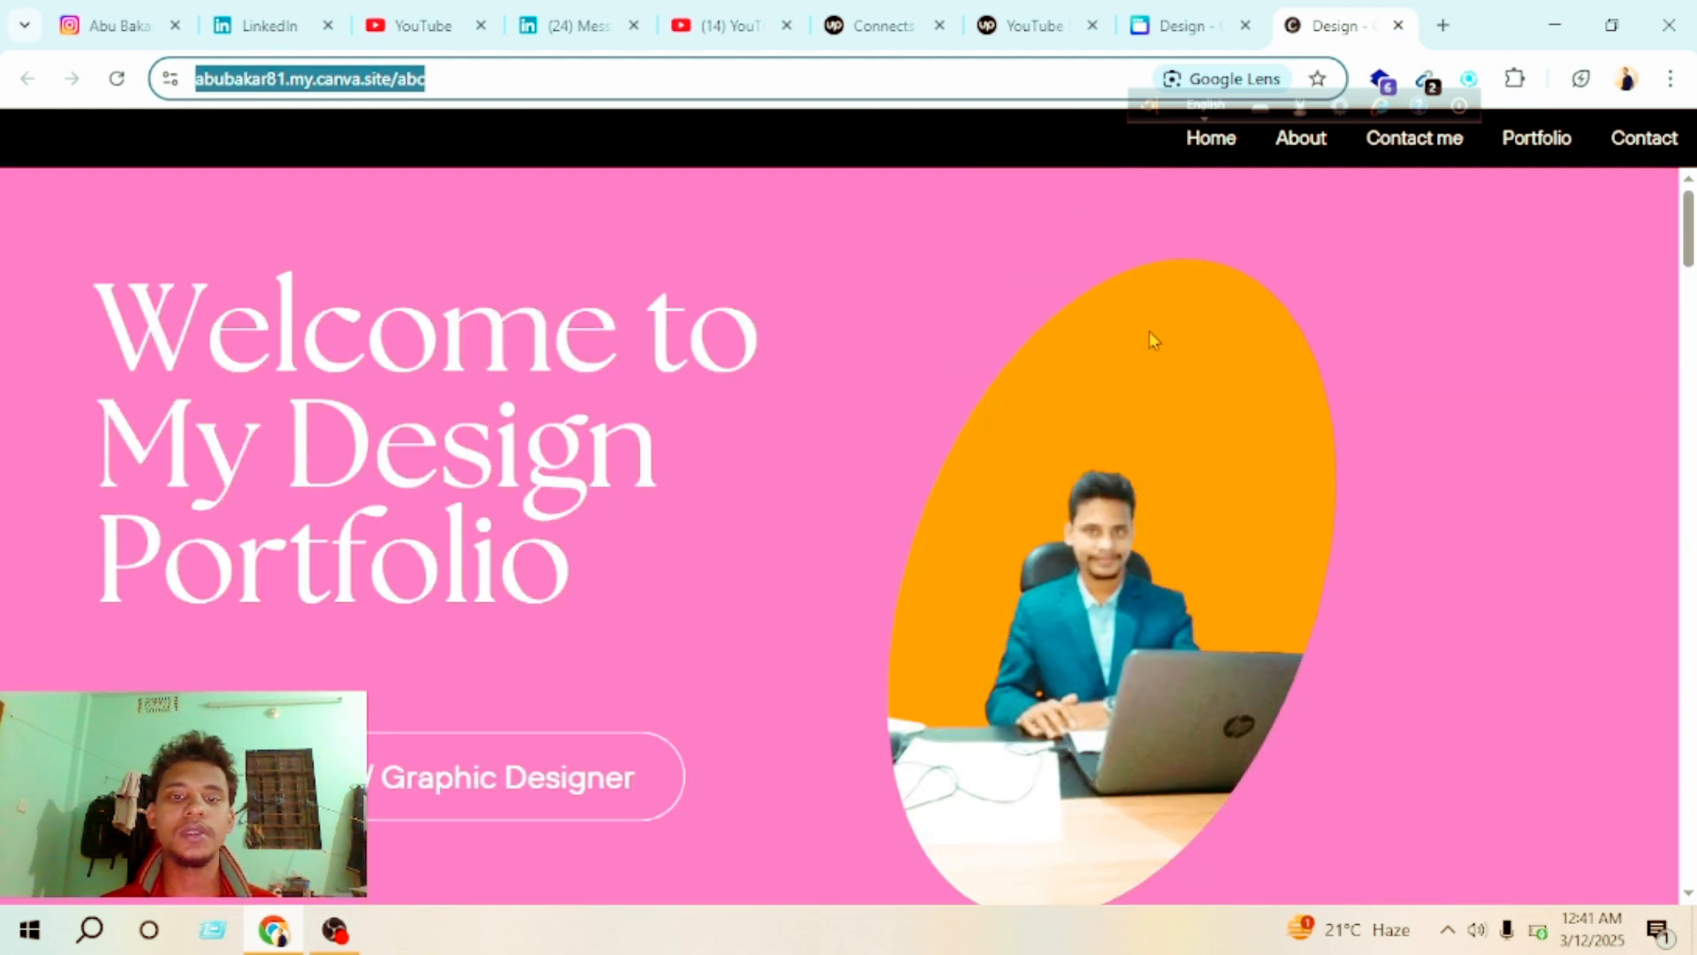
Step: Test the published site's Home, Contact, Portfolio and About navigation links, ending on the Home section
{"action": "left_click", "coordinate": [1208, 154]}
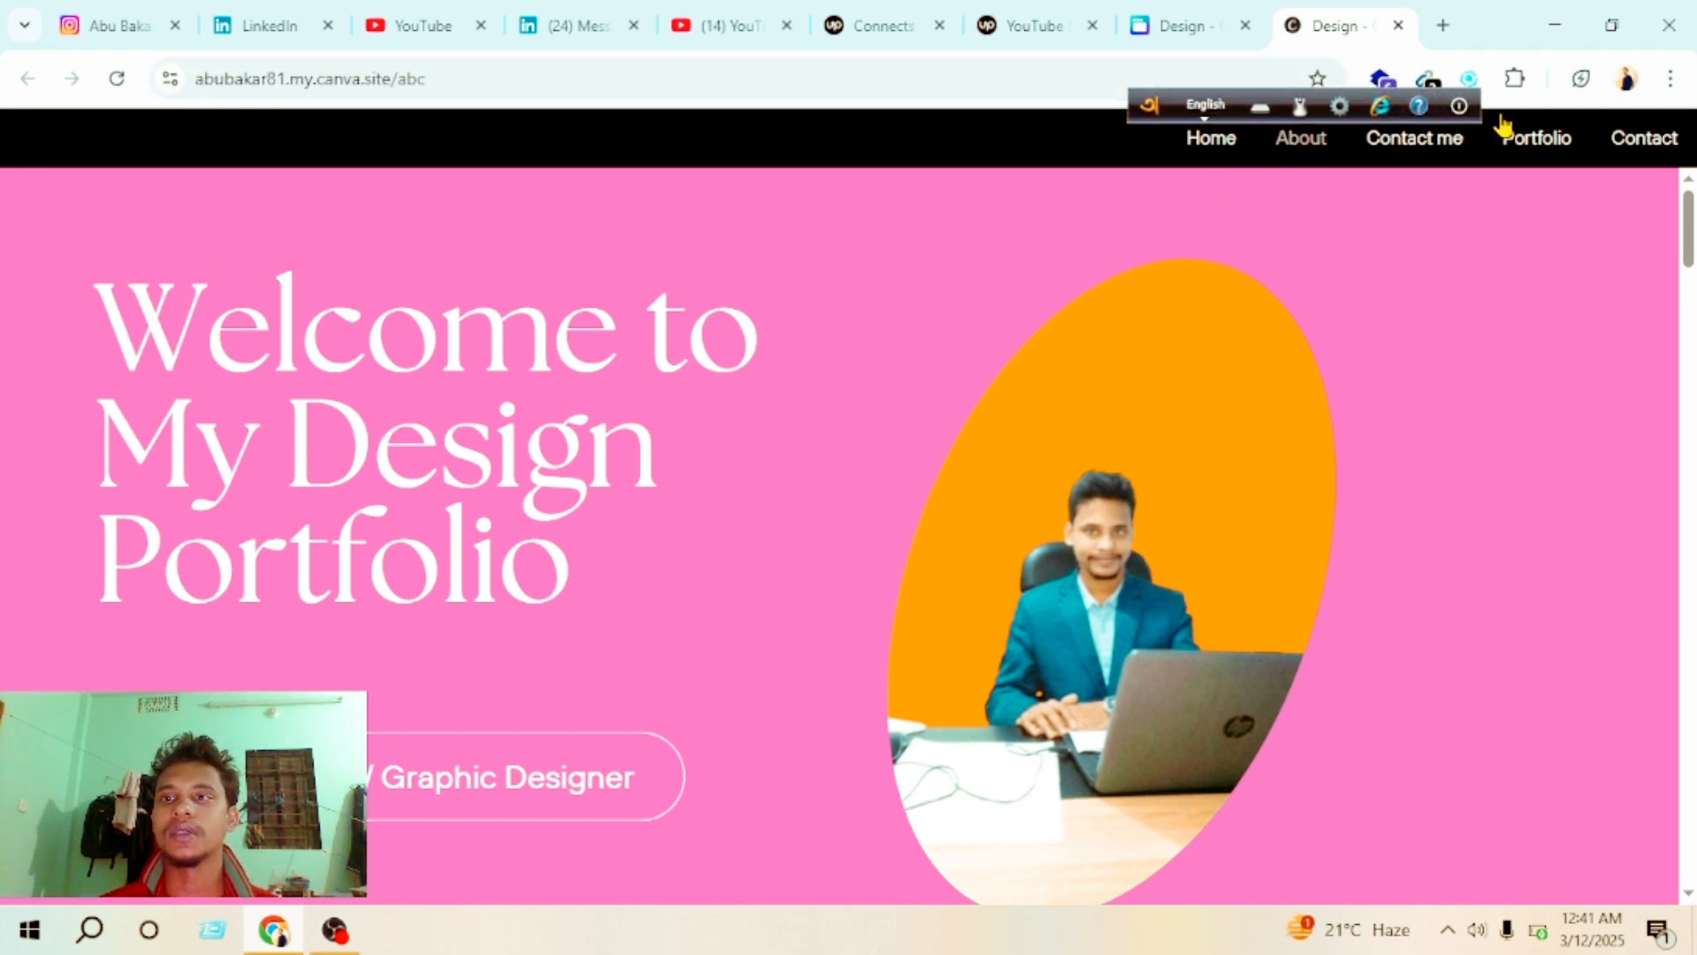
{"action": "left_click", "coordinate": [1627, 141]}
{"action": "left_click", "coordinate": [1536, 152]}
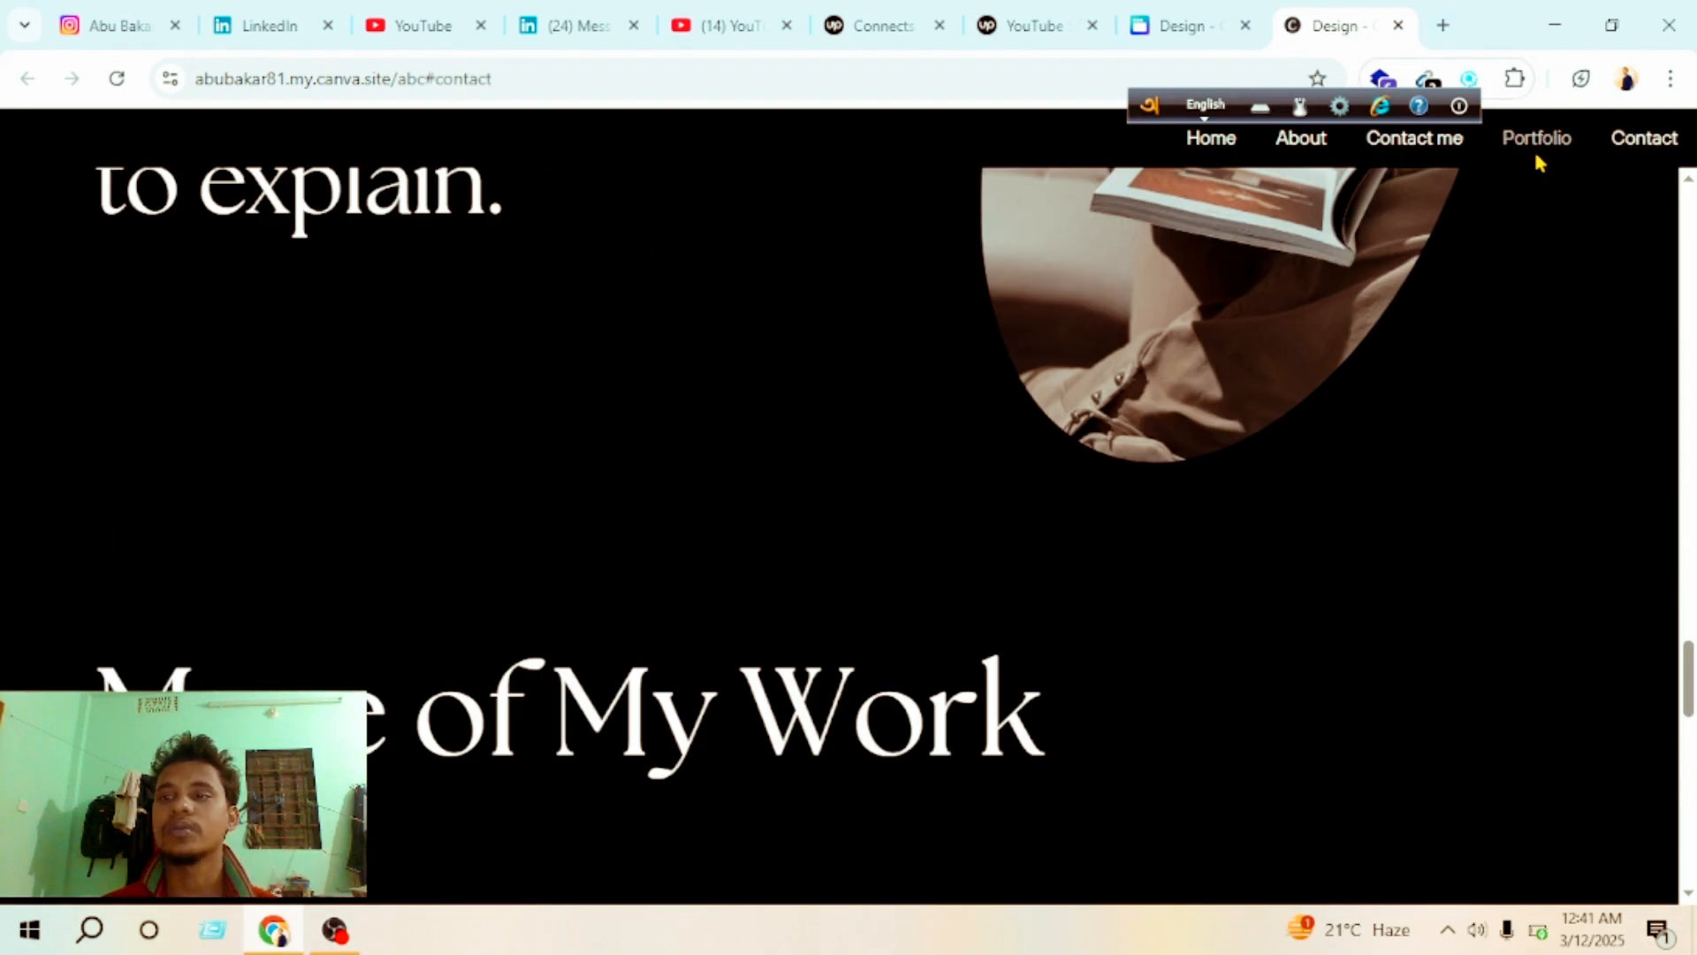
{"action": "left_click", "coordinate": [1538, 143]}
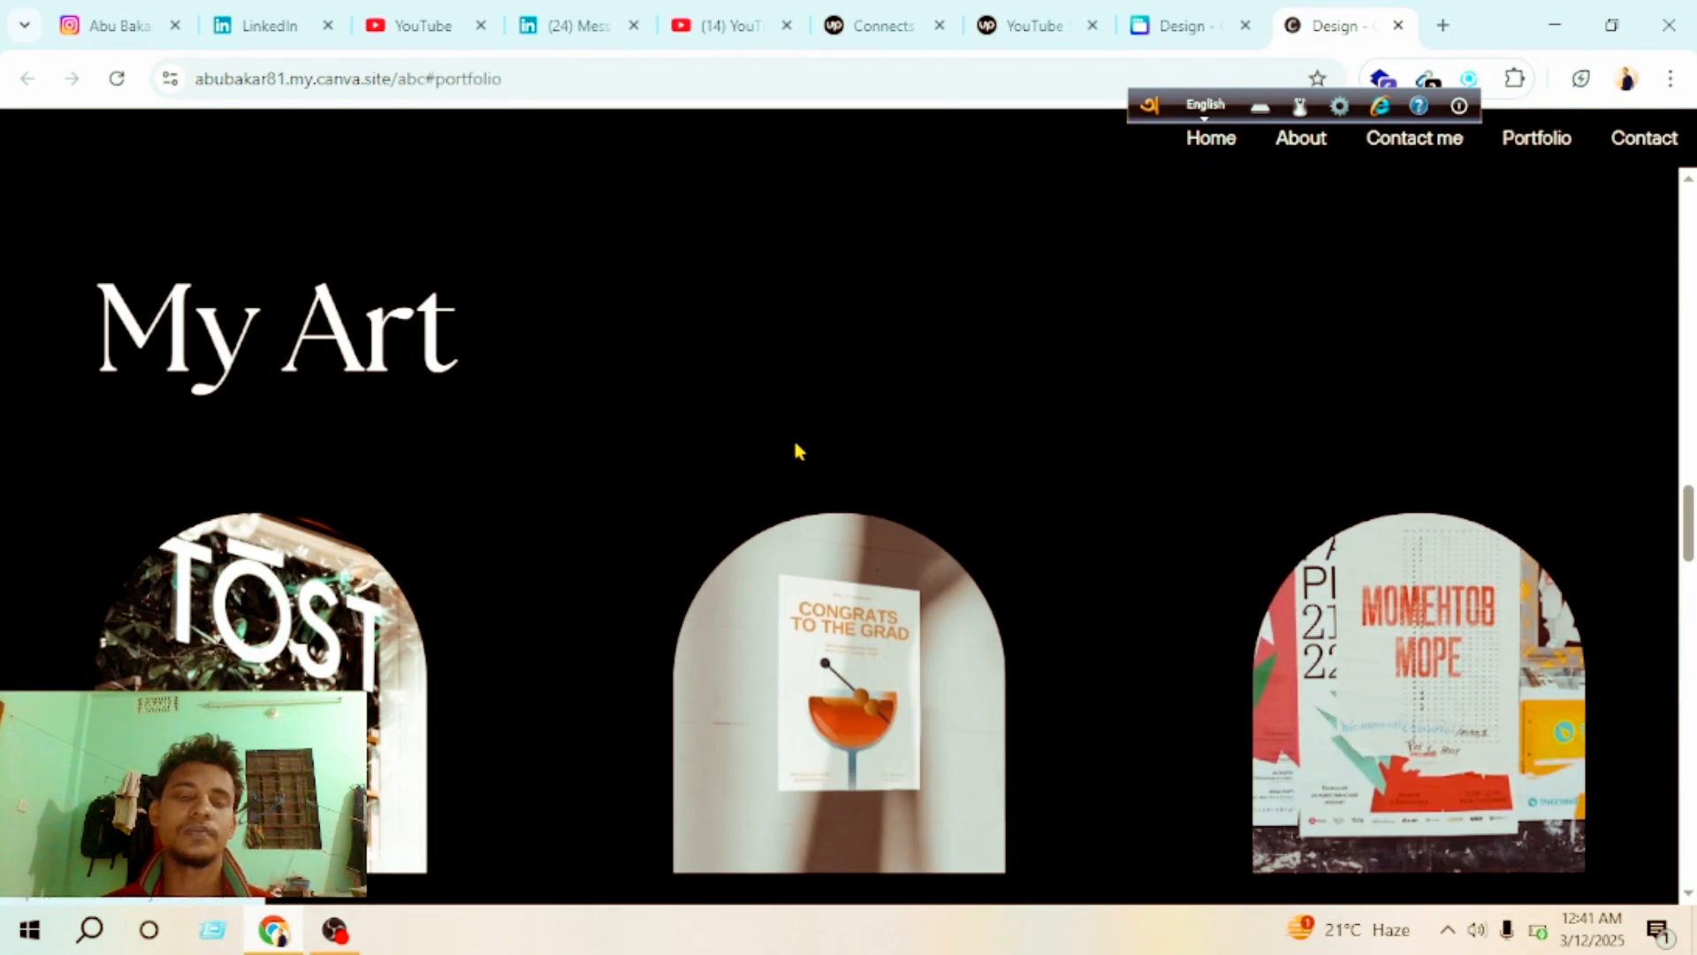
{"action": "left_click", "coordinate": [1293, 139]}
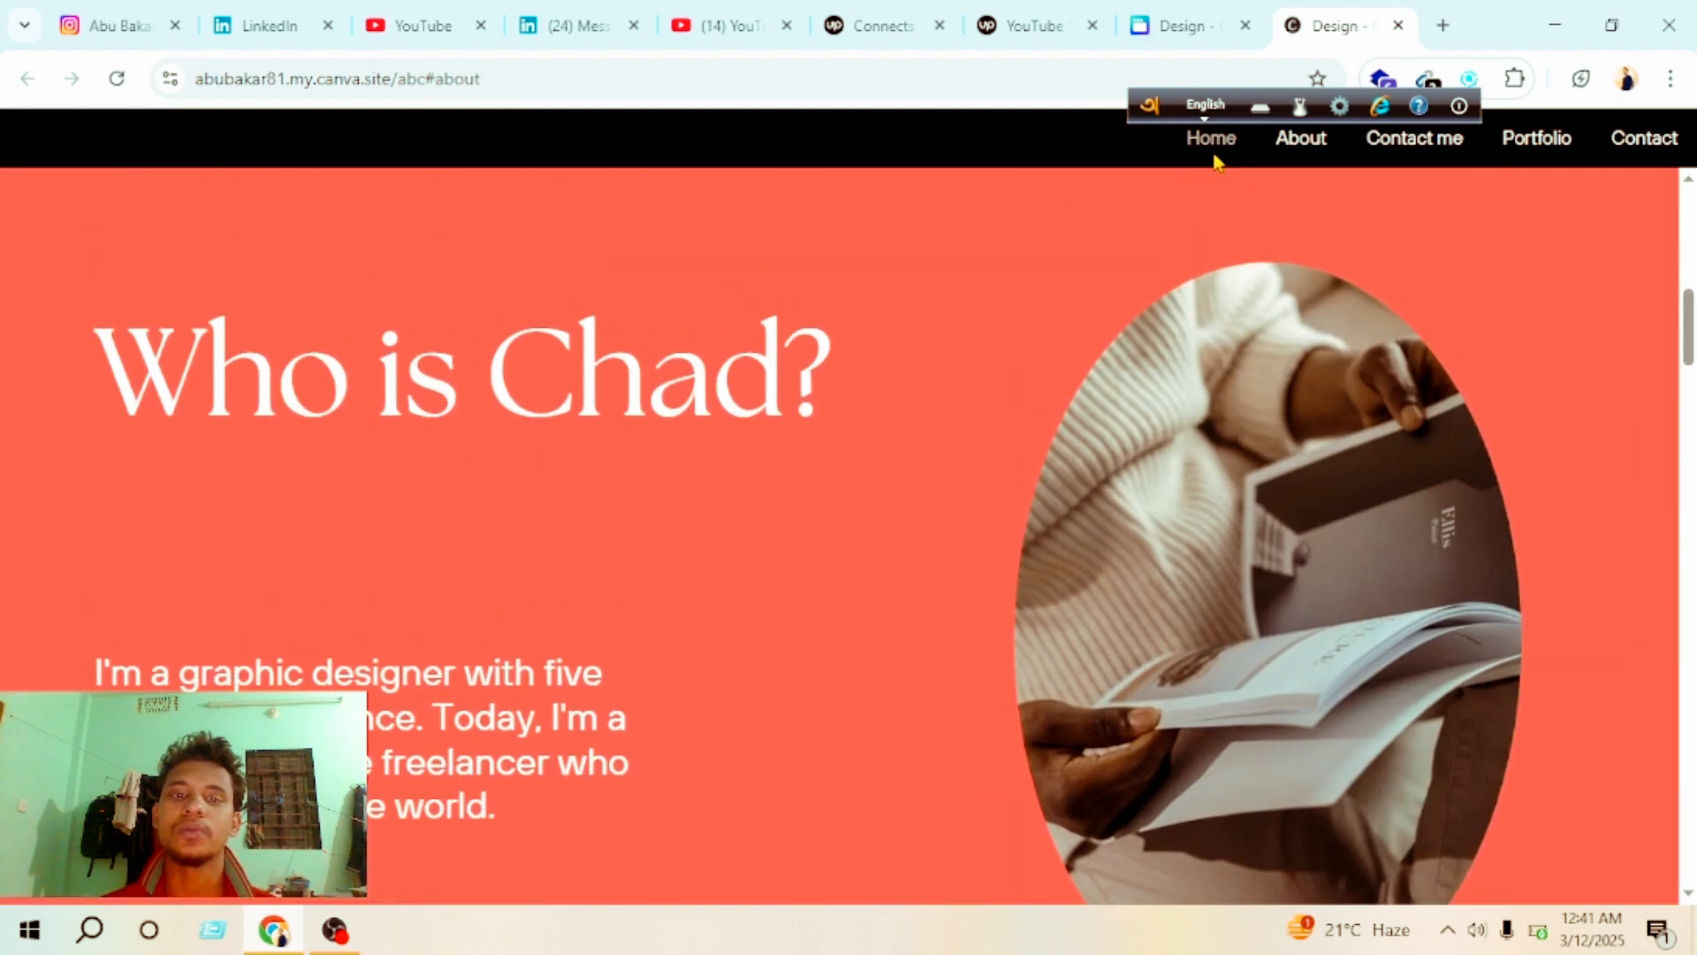
{"action": "left_click", "coordinate": [1224, 137]}
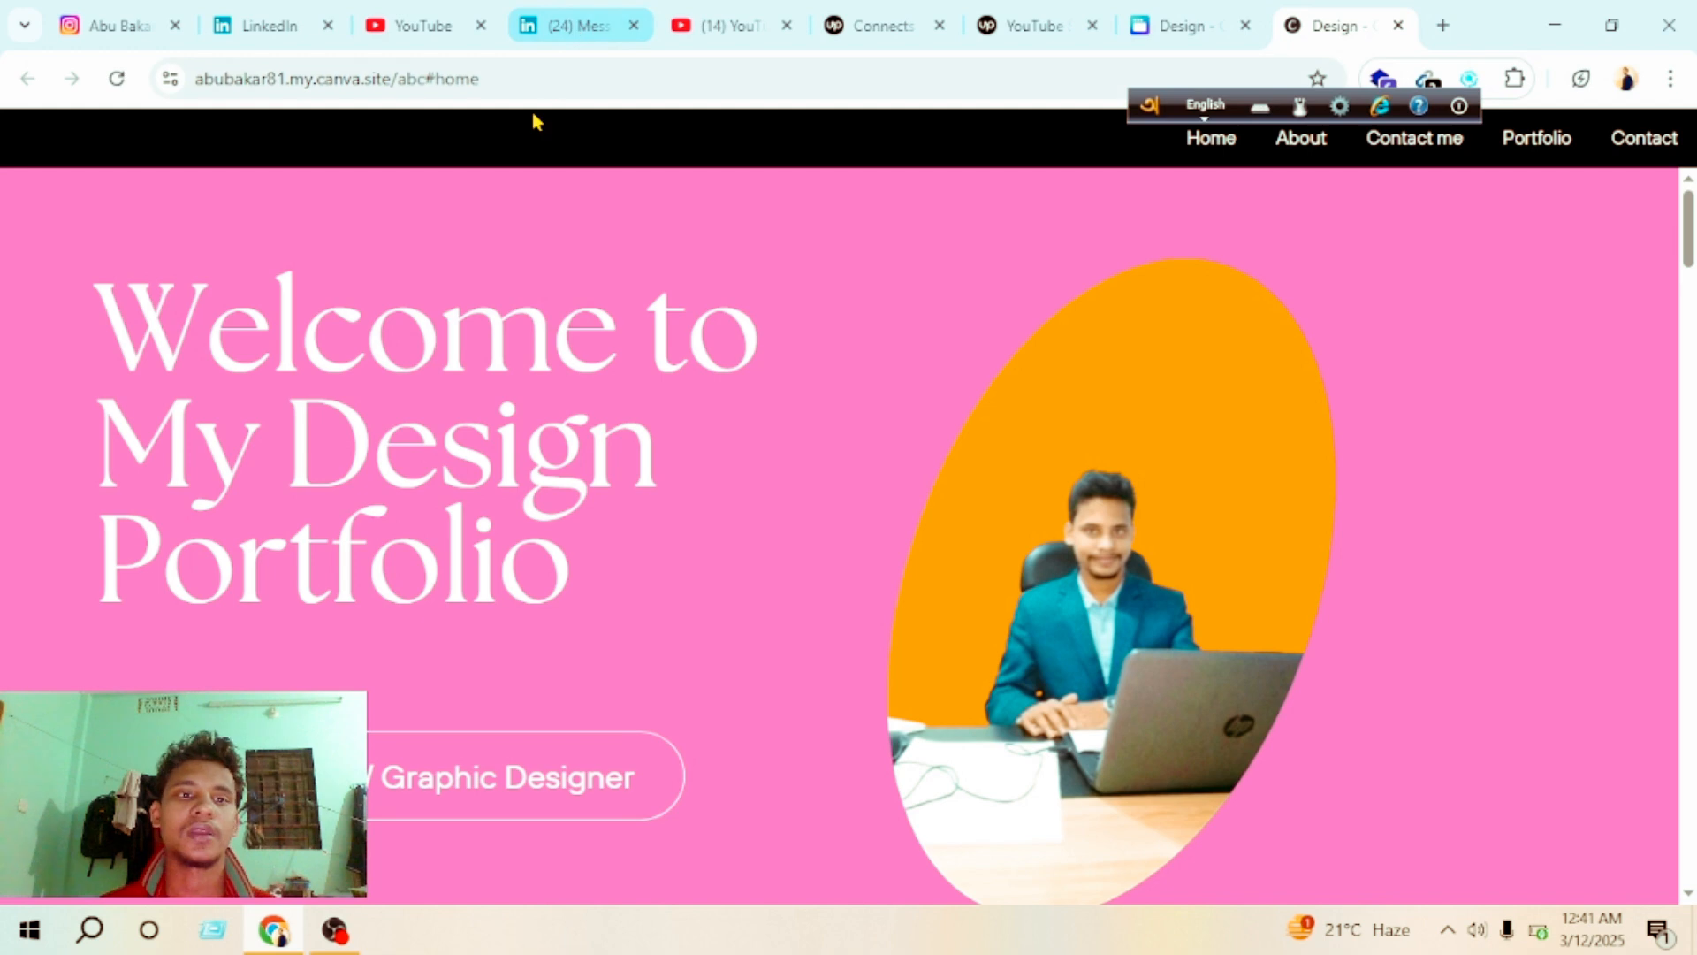
Step: Open the published site in a new browser tab using the copied website address
{"action": "left_click", "coordinate": [1444, 26]}
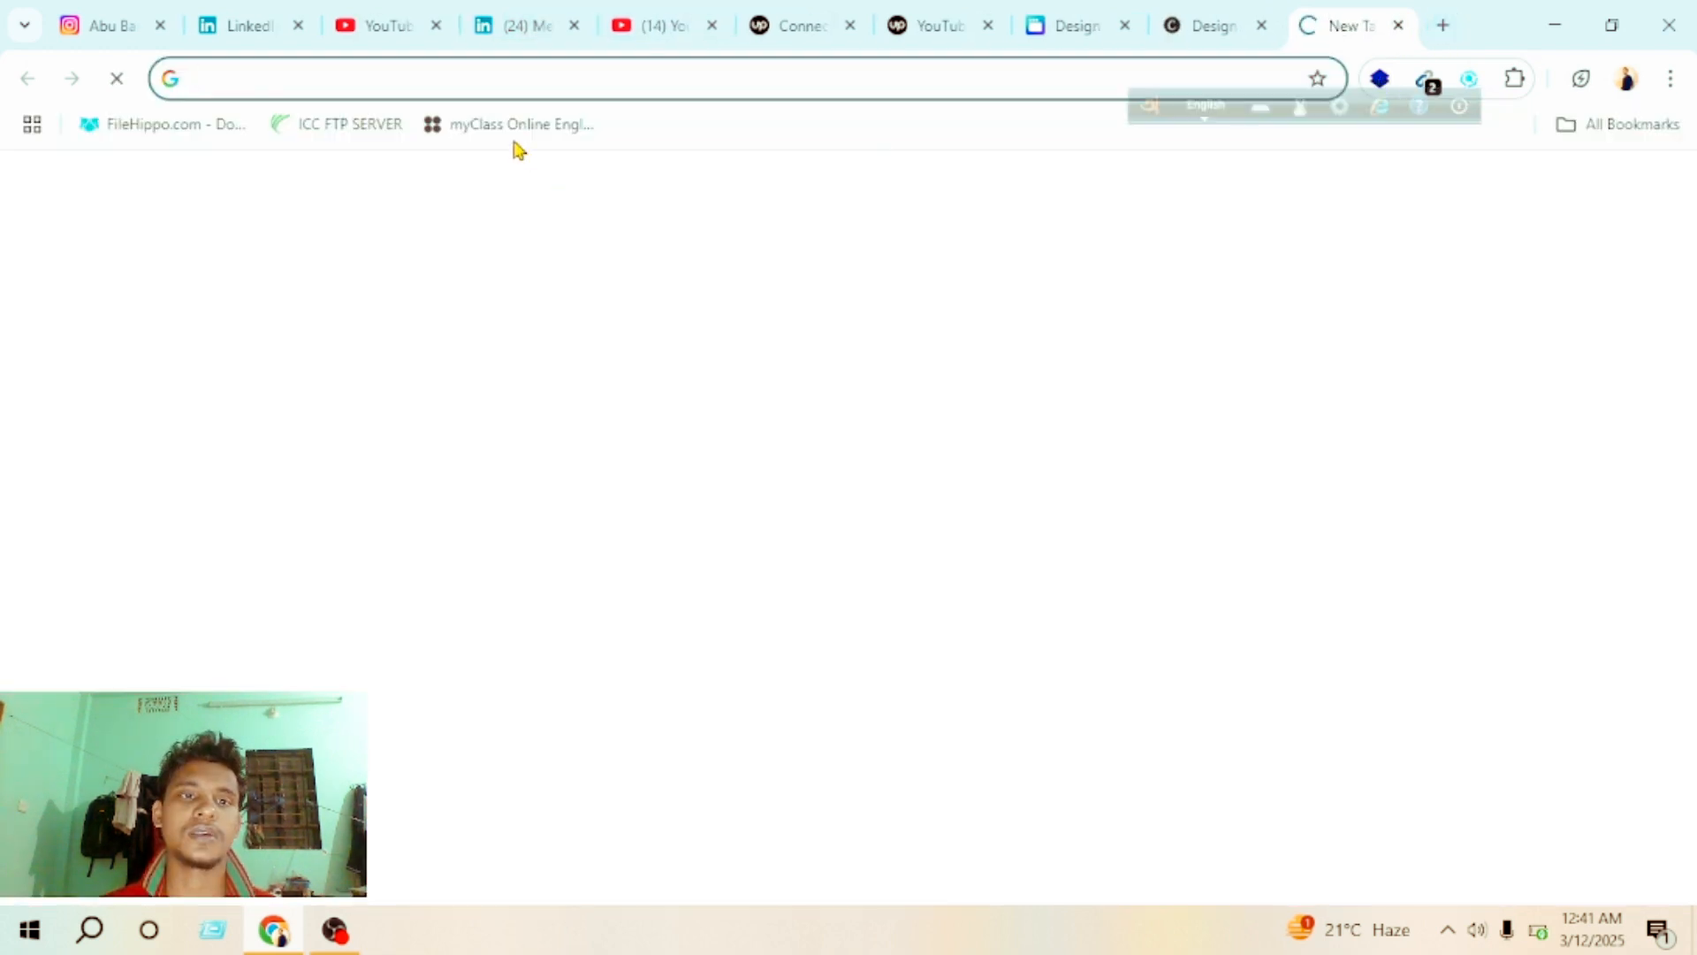
{"action": "left_click", "coordinate": [569, 511]}
{"action": "right_click", "coordinate": [568, 511]}
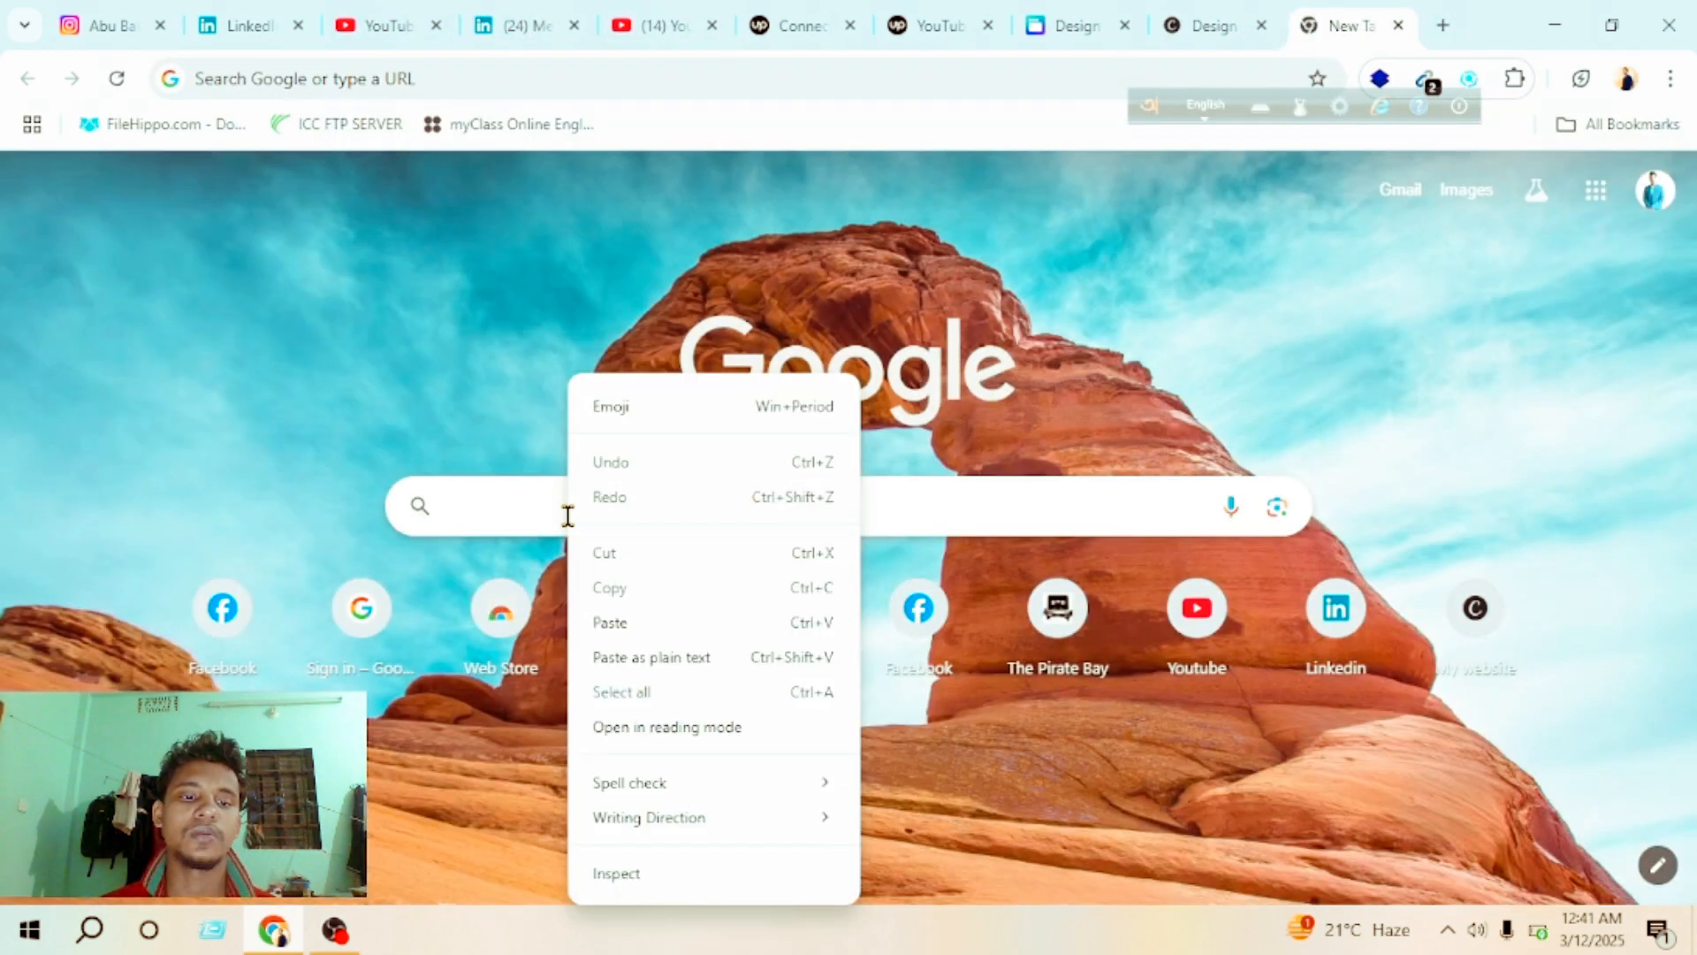
{"action": "left_click", "coordinate": [610, 622]}
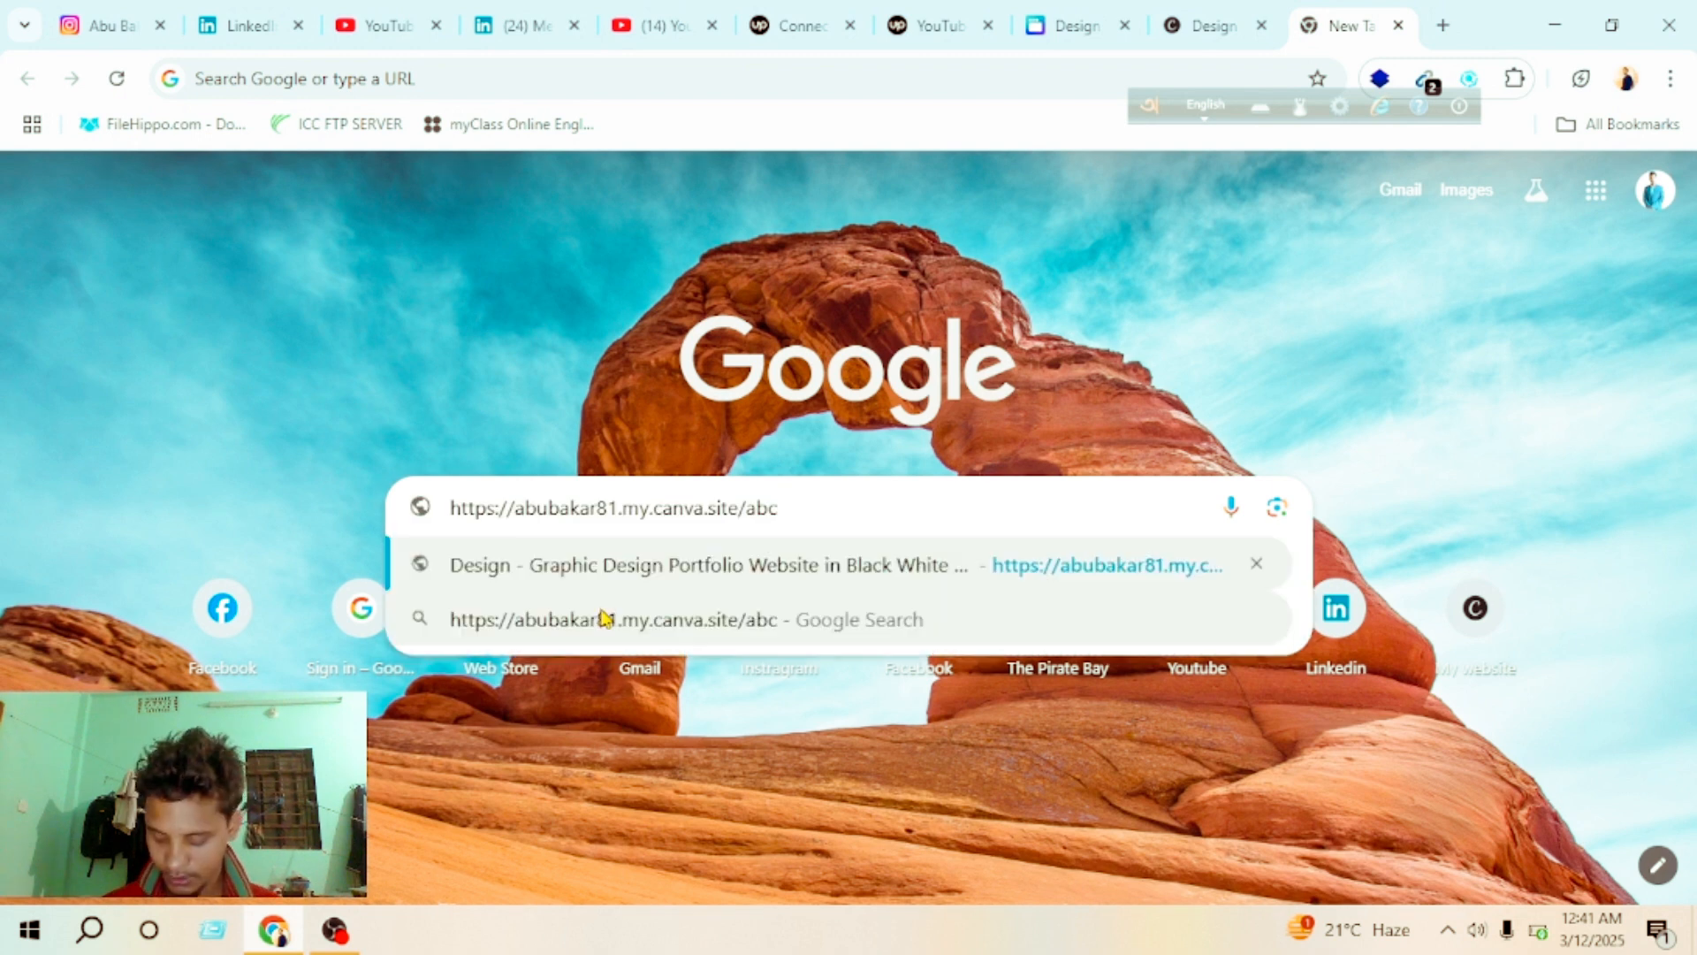
{"action": "key", "text": "Return"}
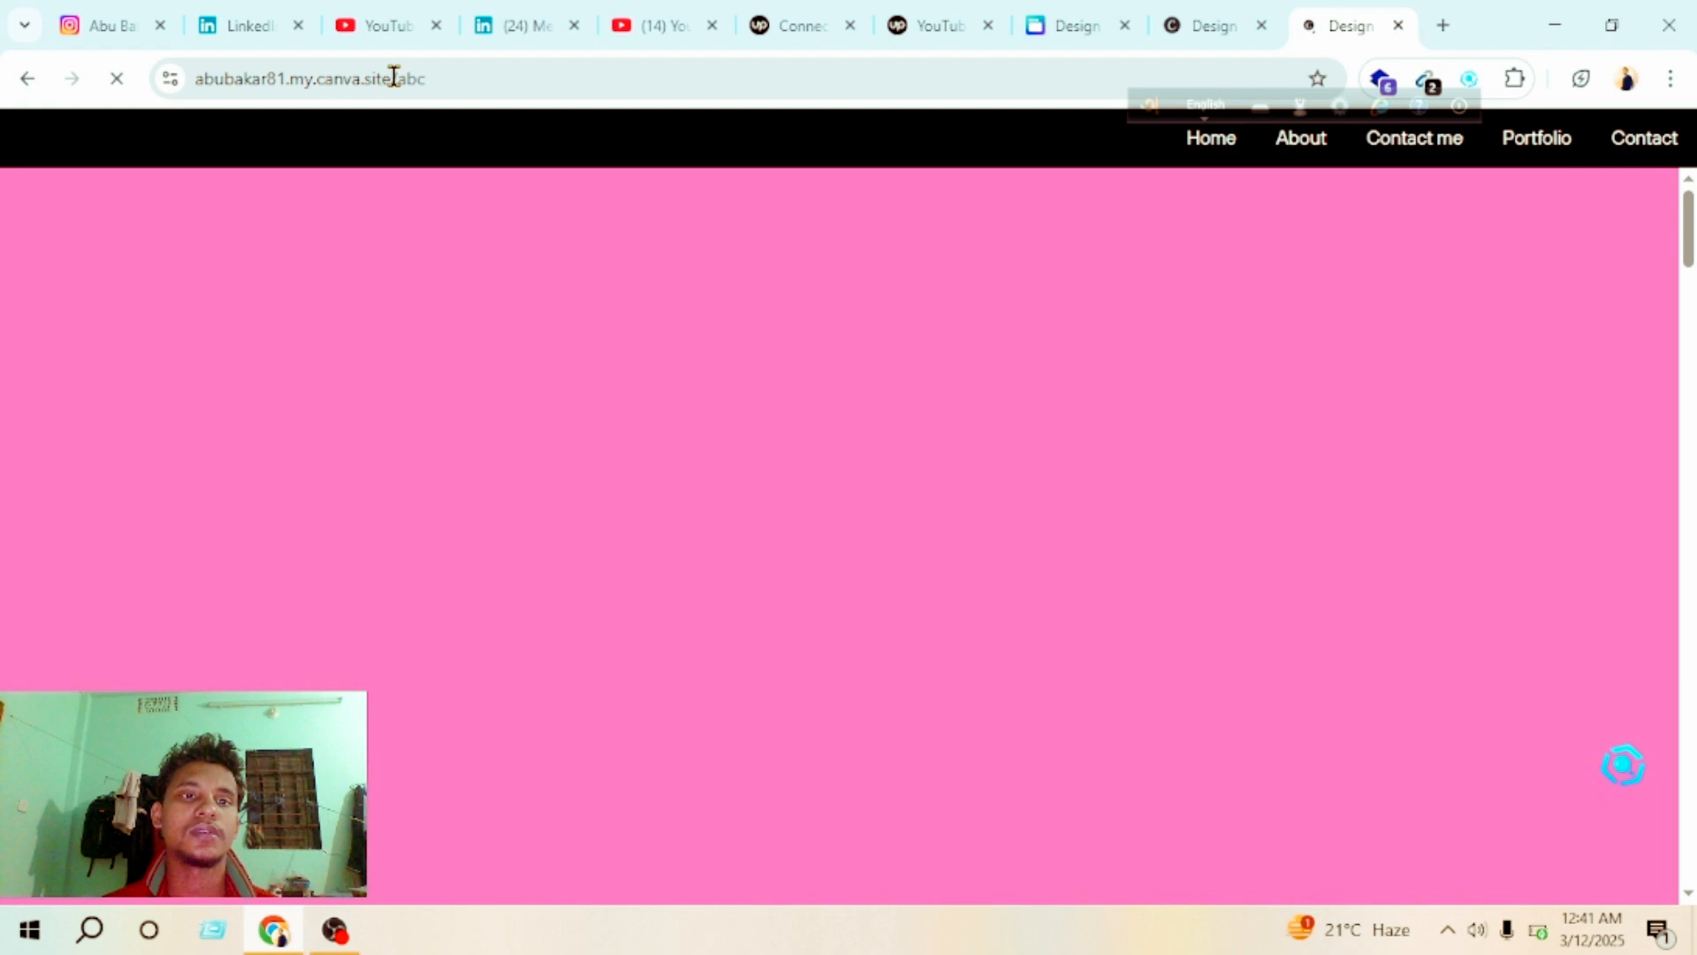
Step: Check the site's full address, and look through the page from the welcome section to My Background and back
{"action": "left_click", "coordinate": [466, 76]}
{"action": "left_click", "coordinate": [548, 82]}
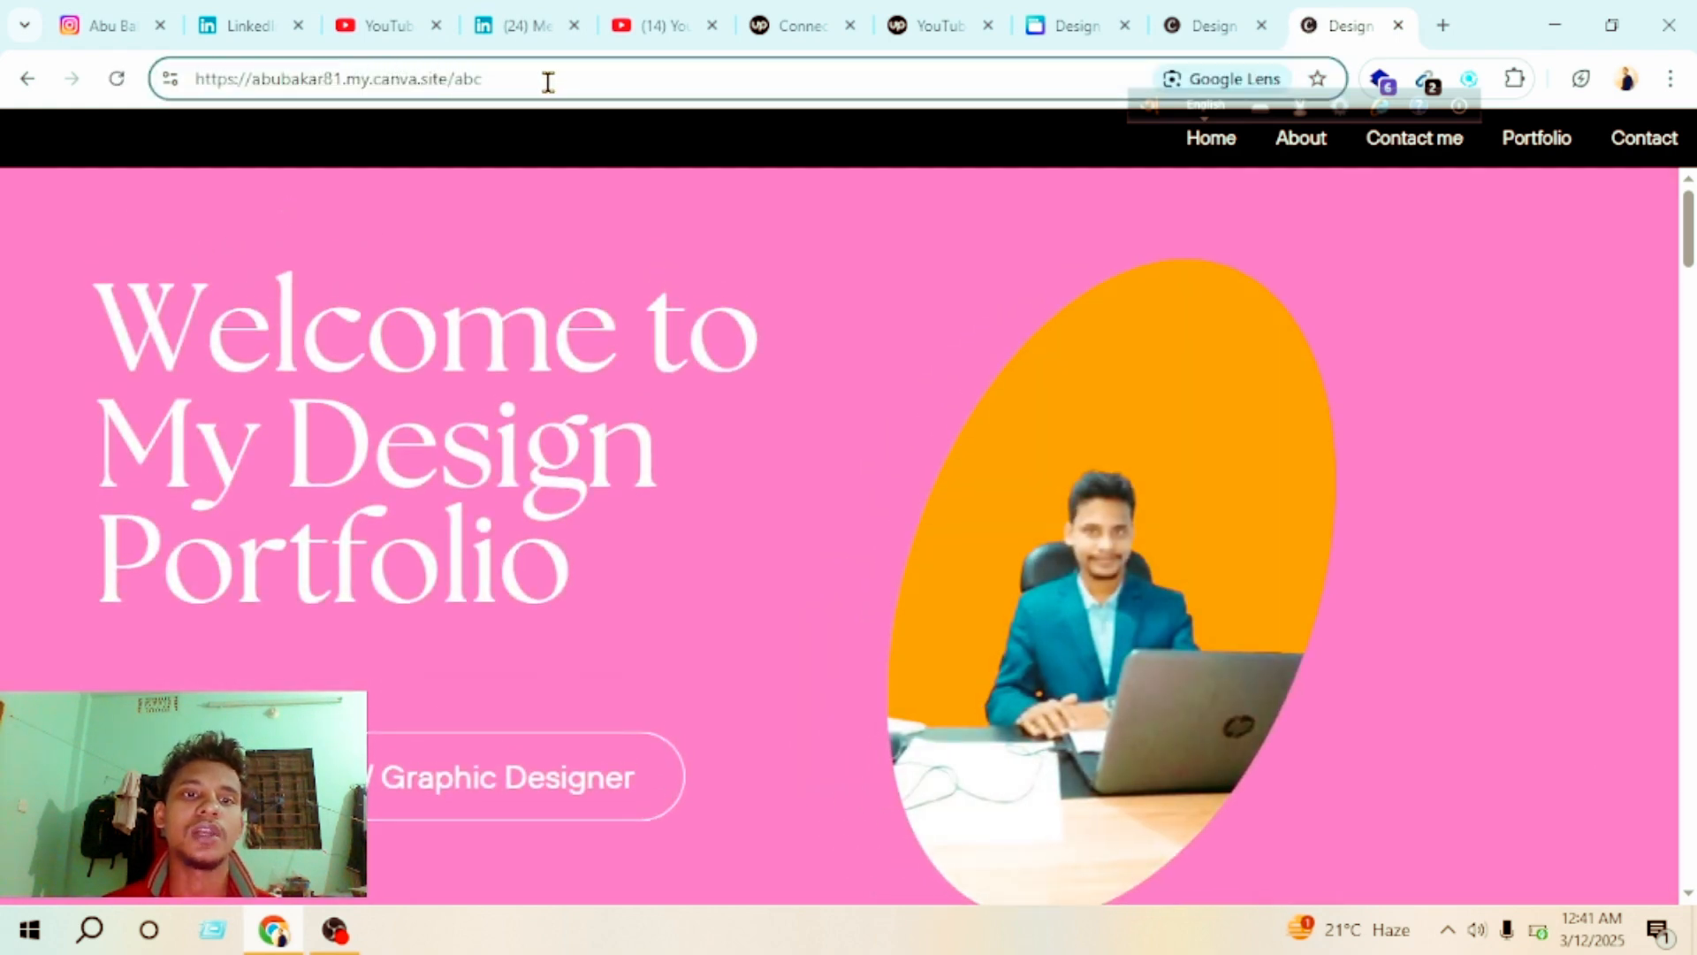
{"action": "scroll", "coordinate": [631, 540], "scroll_direction": "down", "scroll_amount": 10}
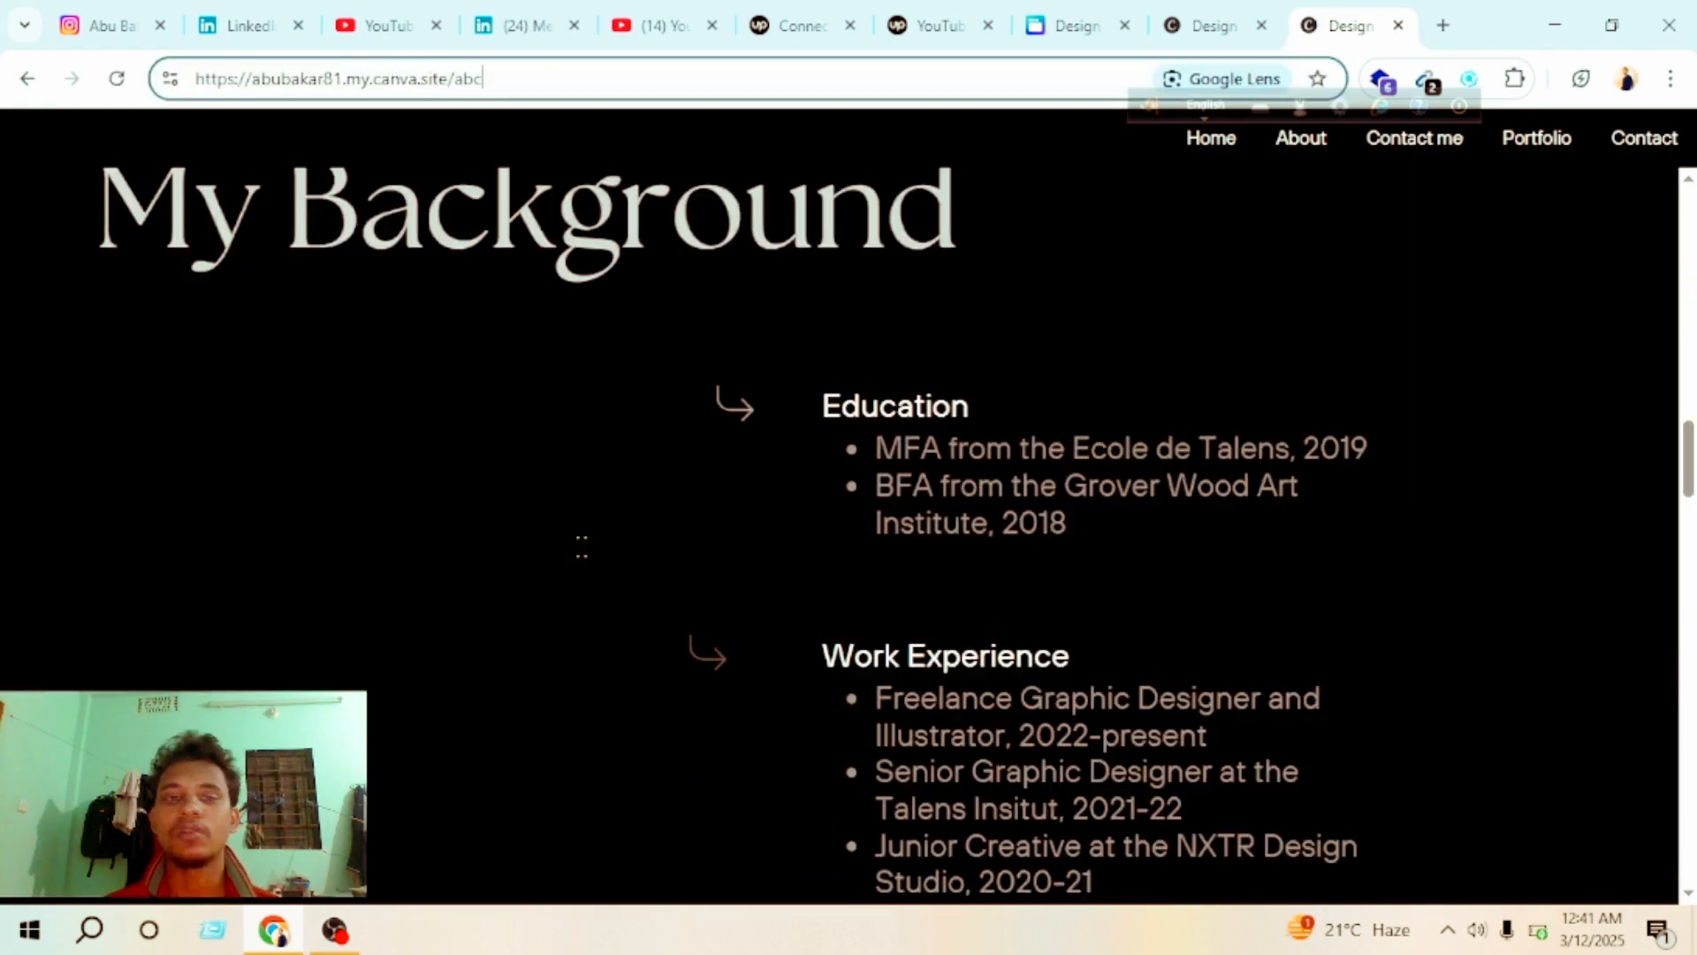
{"action": "scroll", "coordinate": [565, 561], "scroll_direction": "up", "scroll_amount": 9}
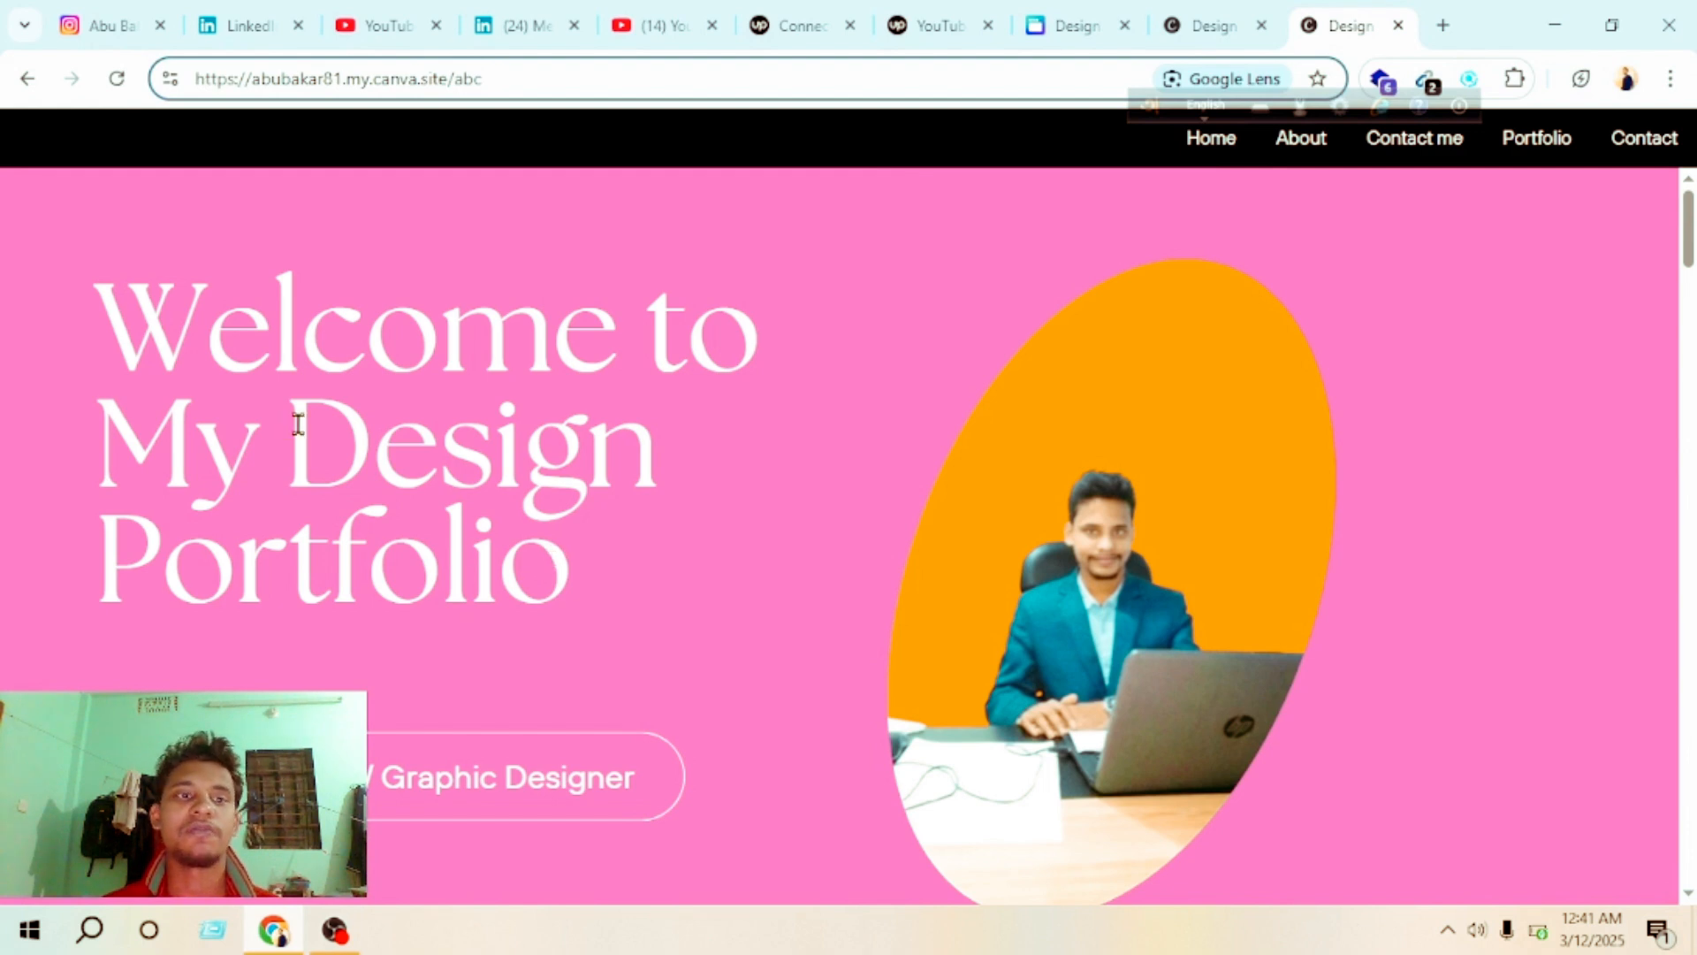
{"action": "scroll", "coordinate": [557, 322], "scroll_direction": "down", "scroll_amount": 8}
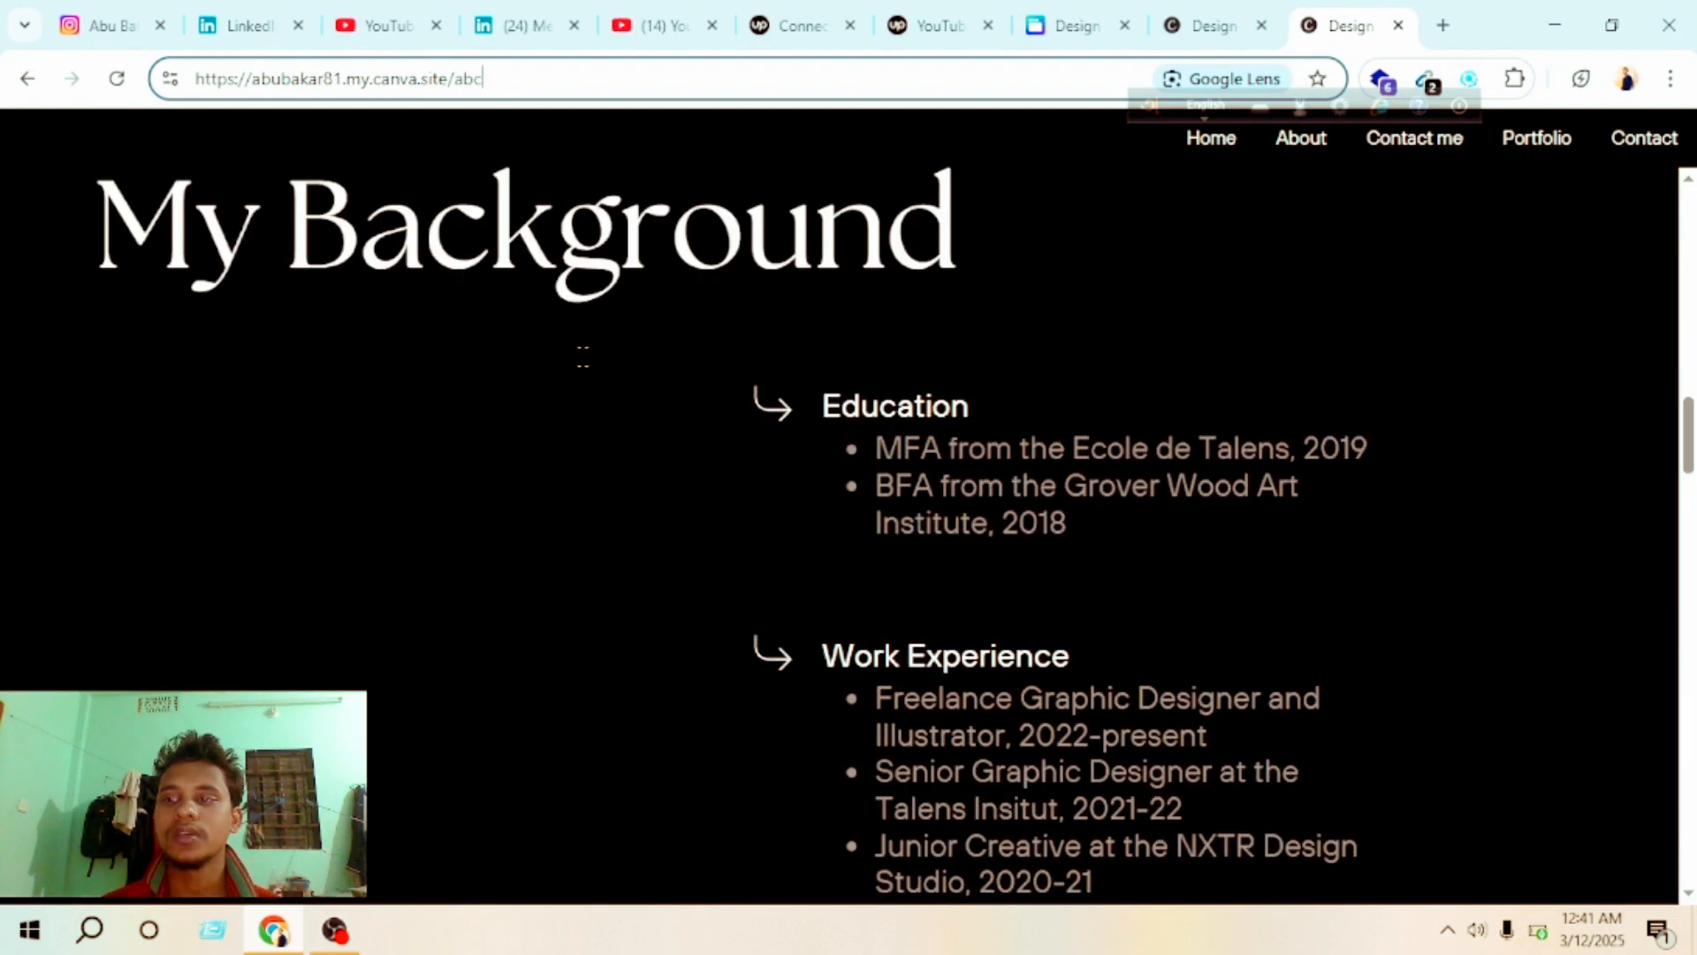
{"action": "scroll", "coordinate": [580, 353], "scroll_direction": "up", "scroll_amount": 8}
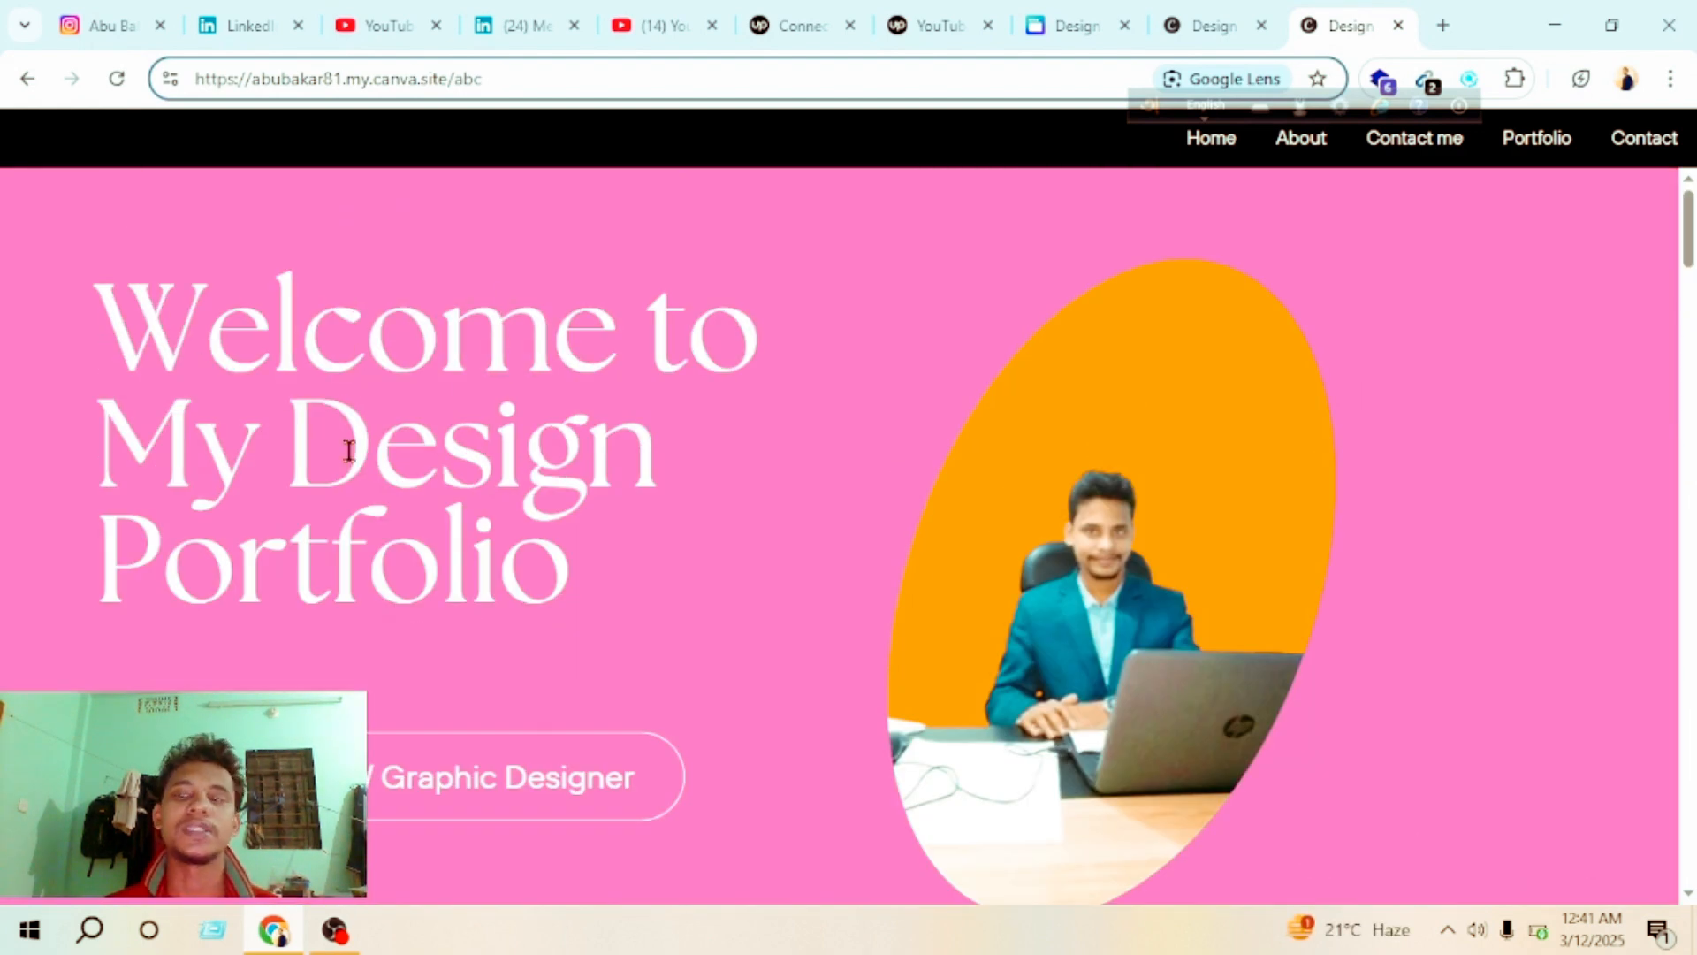